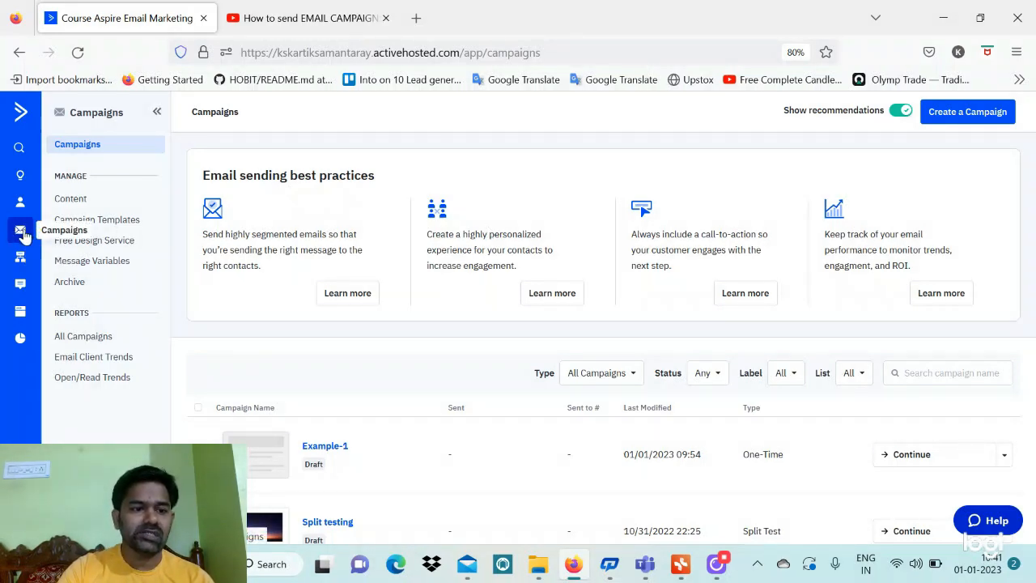
pyautogui.click(79, 147)
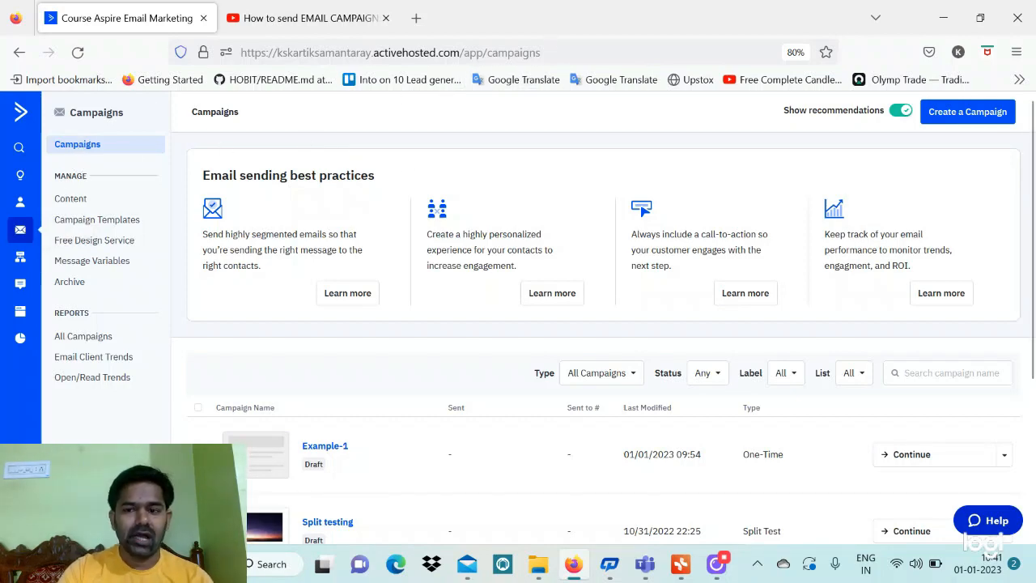
pyautogui.scroll(-3, 596, 347)
pyautogui.scroll(-1, 421, 343)
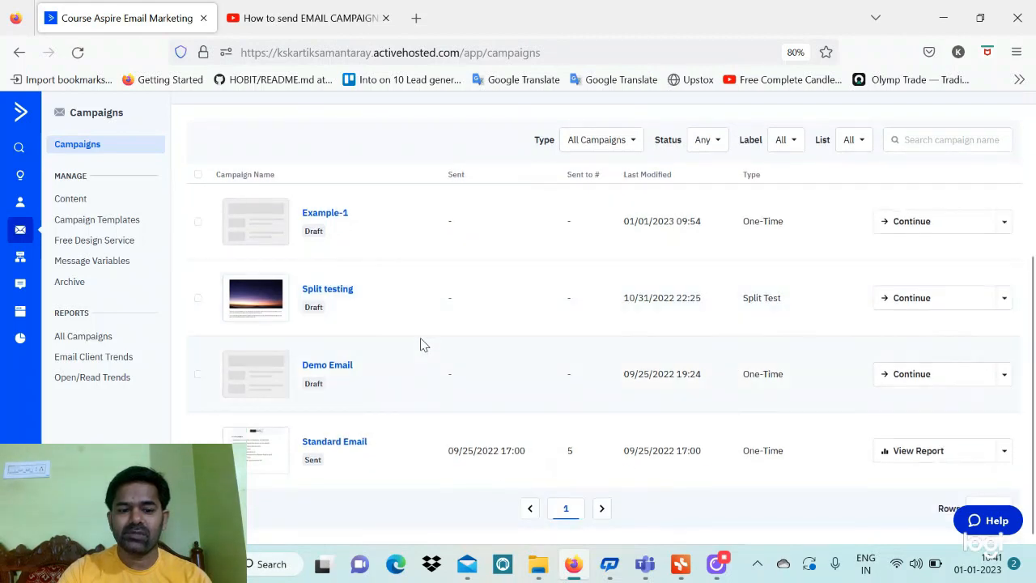
pyautogui.scroll(4, 421, 345)
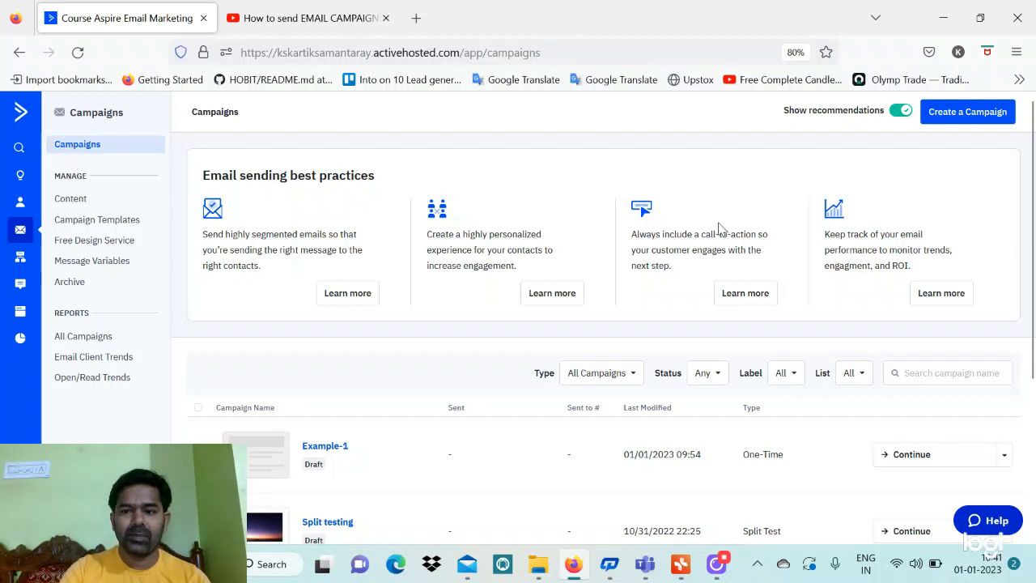
# Start a new campaign and walk through the Campaign Name and campaign type headings
pyautogui.click(955, 118)
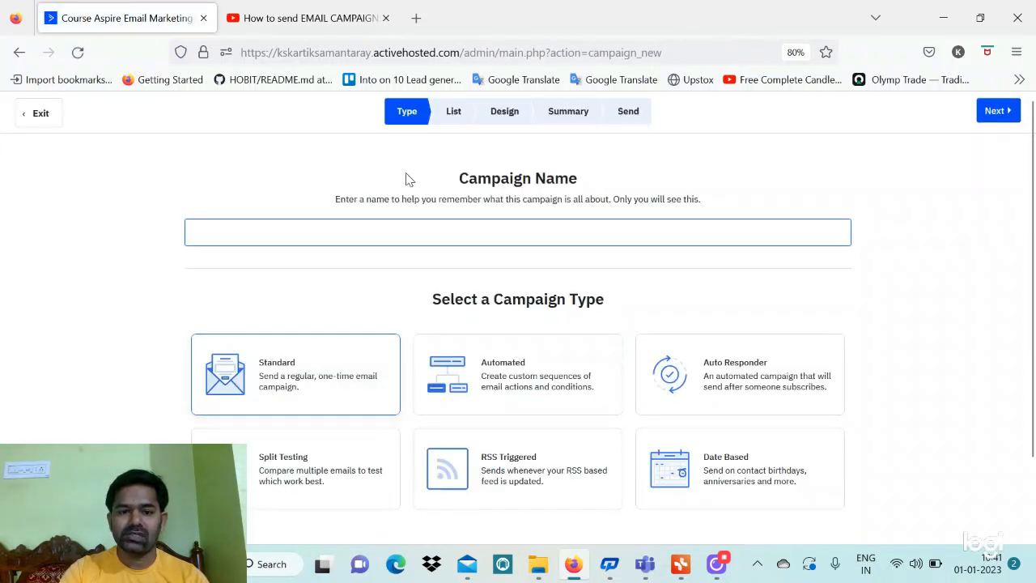
pyautogui.click(518, 232)
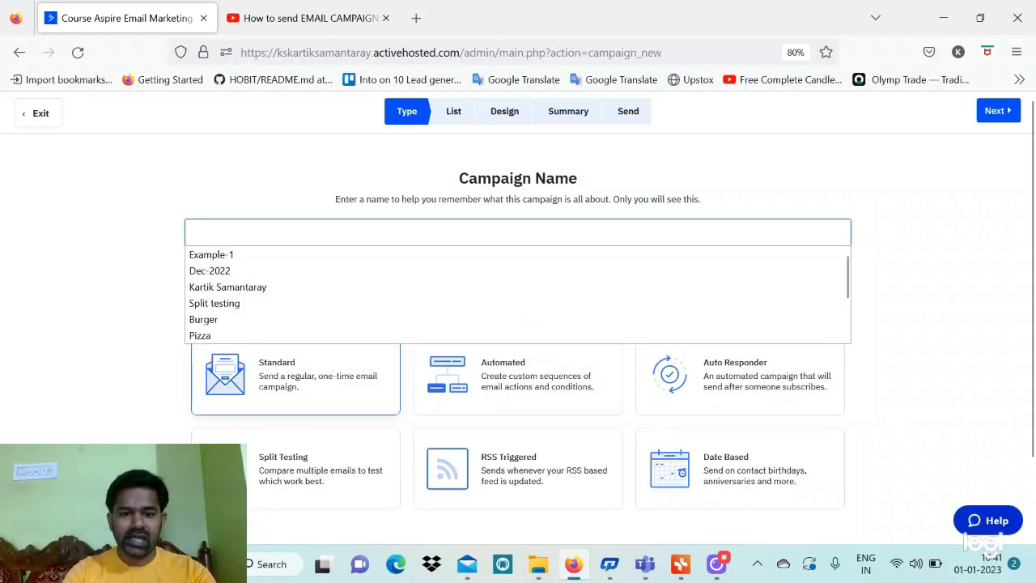
pyautogui.moveTo(455, 178); pyautogui.dragTo(584, 179)
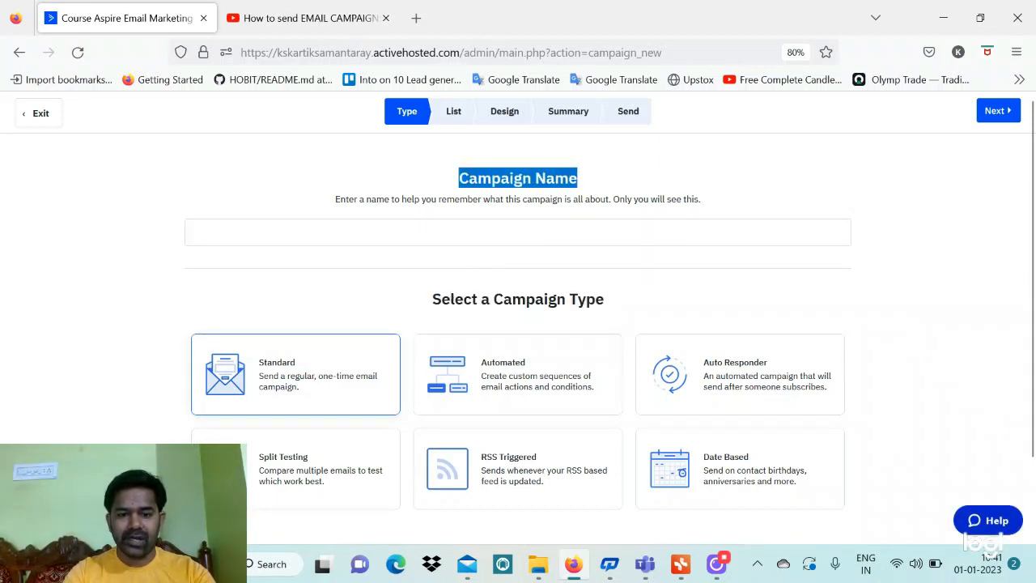
pyautogui.moveTo(430, 298); pyautogui.dragTo(617, 299)
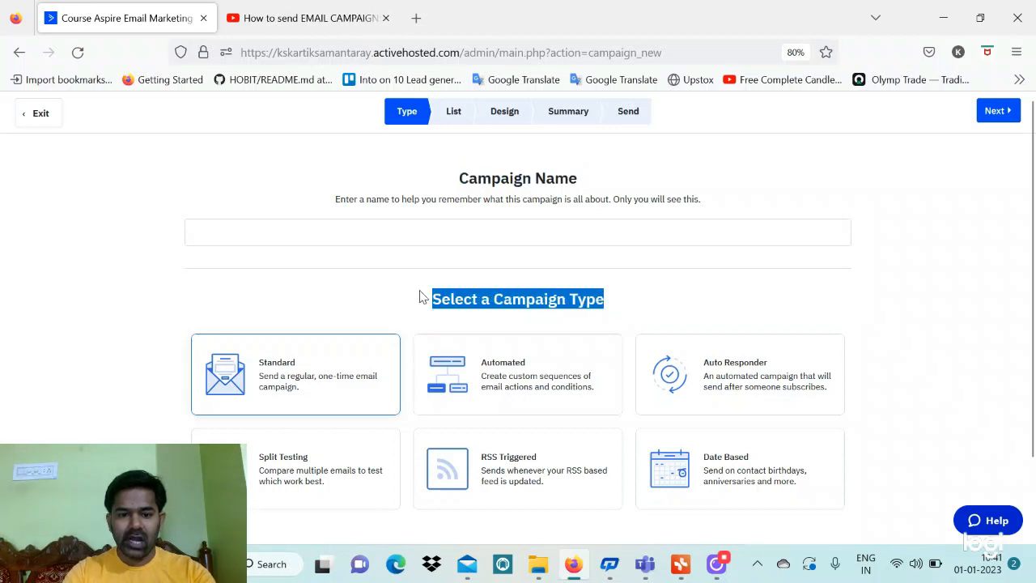
pyautogui.scroll(-2, 419, 296)
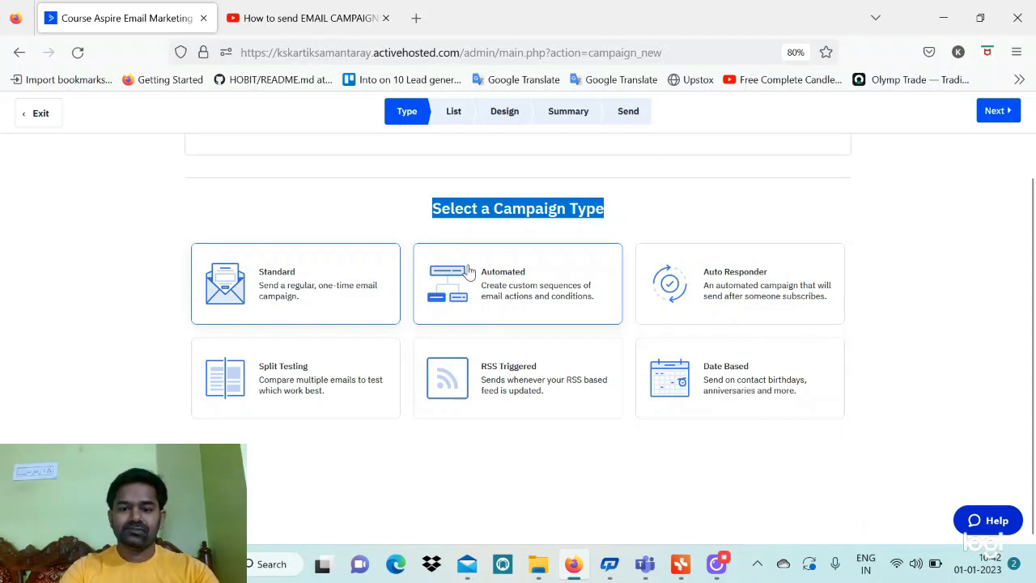
pyautogui.scroll(2, 408, 200)
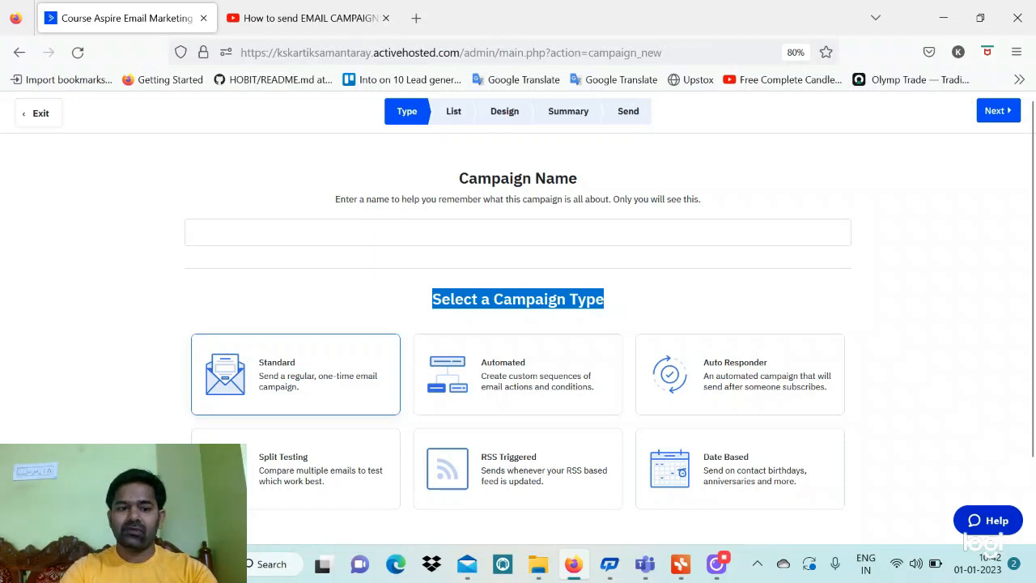
# Name the new campaign Example-2
pyautogui.click(518, 233)
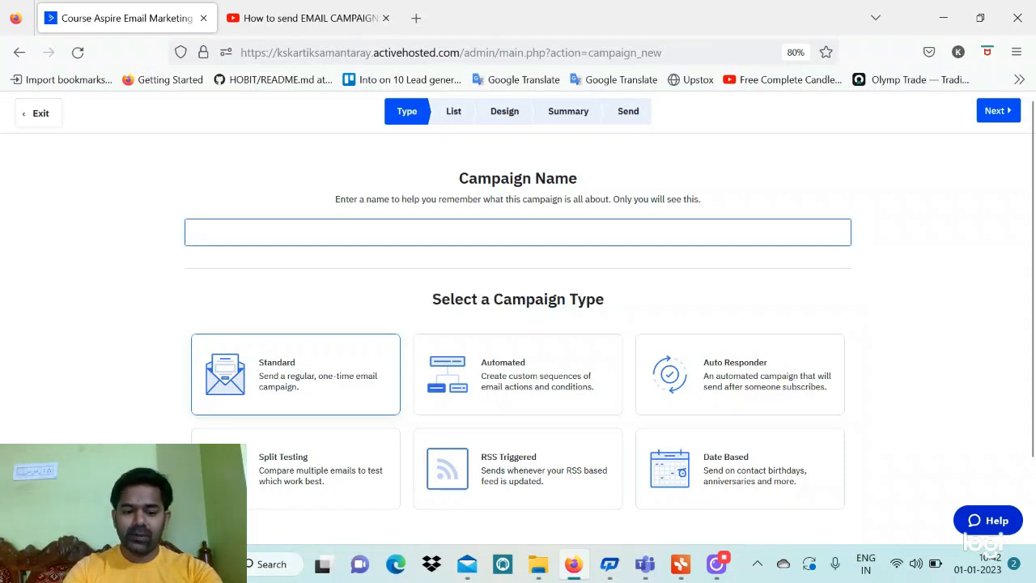
pyautogui.write('Ex')
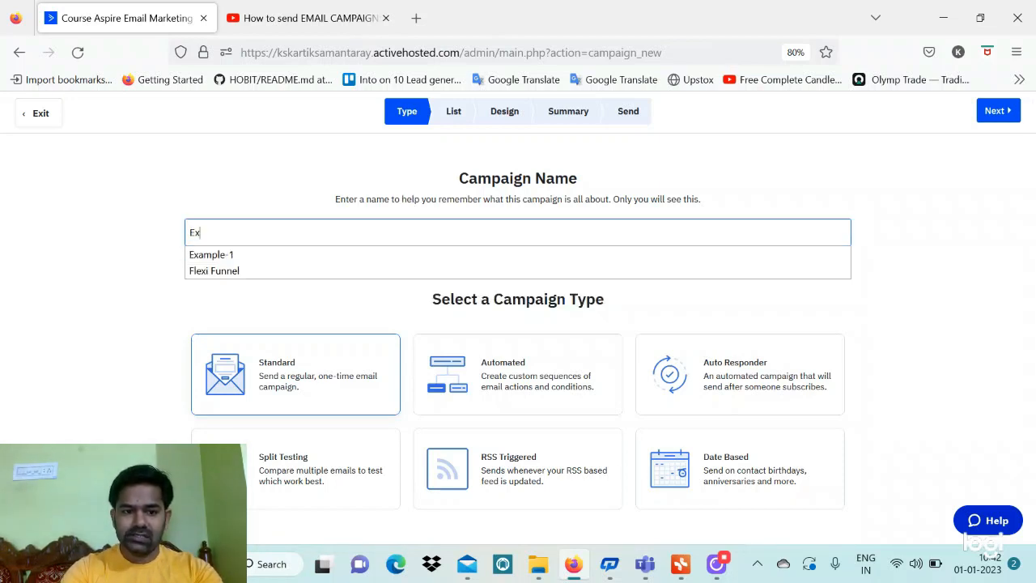
pyautogui.press('BackSpace')
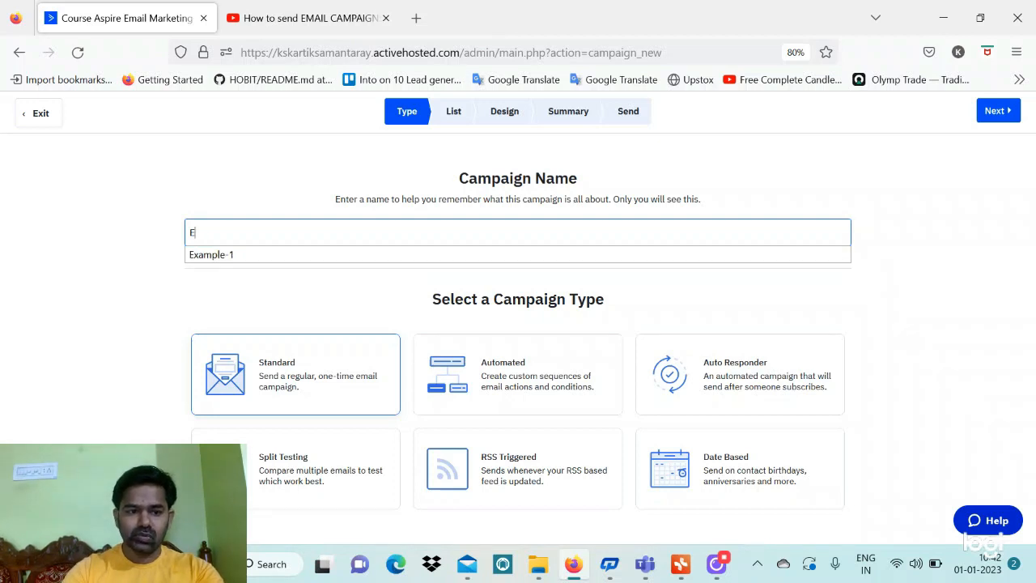
pyautogui.click(308, 256)
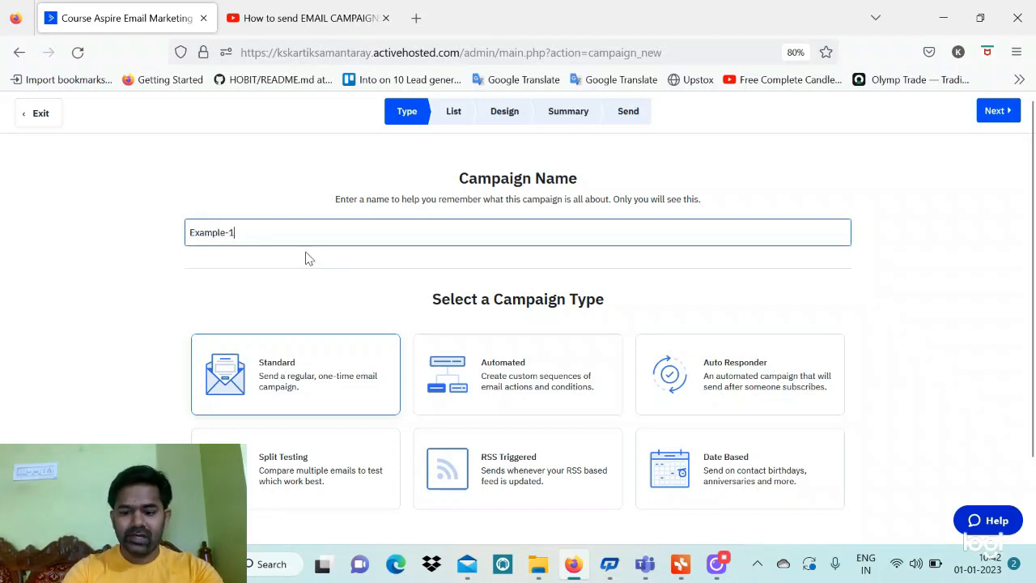
pyautogui.press('BackSpace')
pyautogui.write('2')
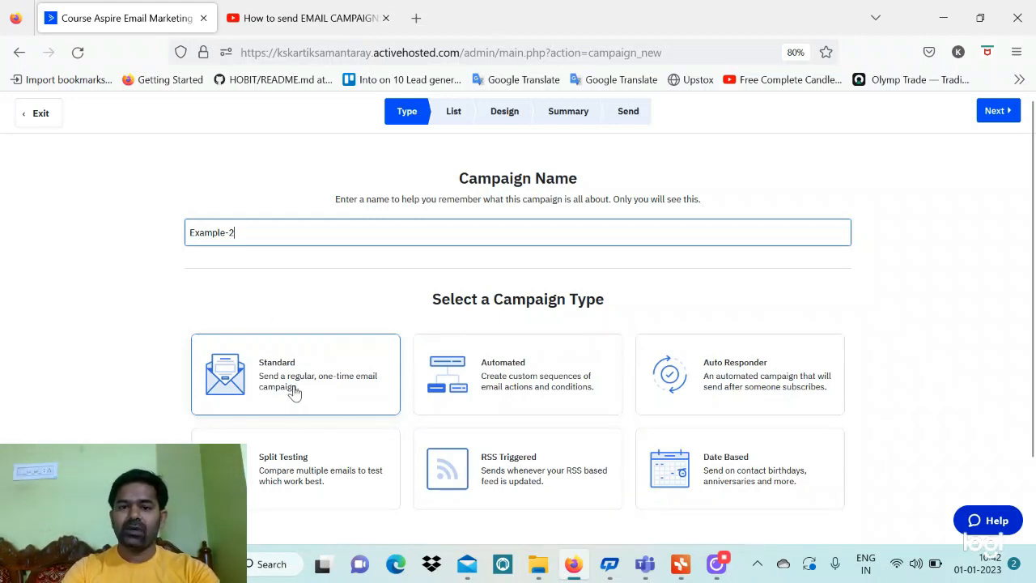
# Choose the Standard one-time campaign type and continue to the List step
pyautogui.scroll(-1, 295, 392)
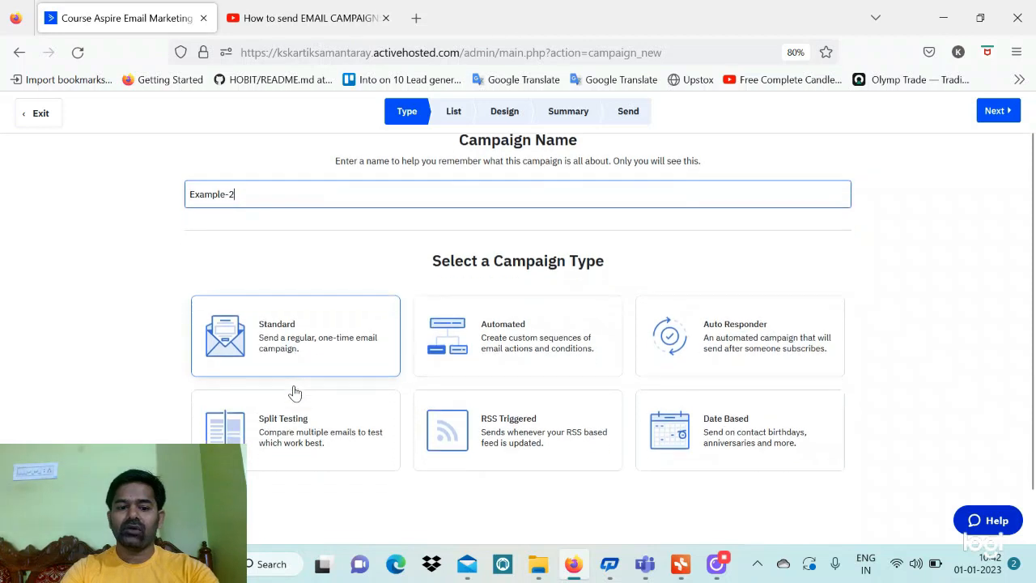
pyautogui.click(310, 334)
pyautogui.scroll(-1, 310, 331)
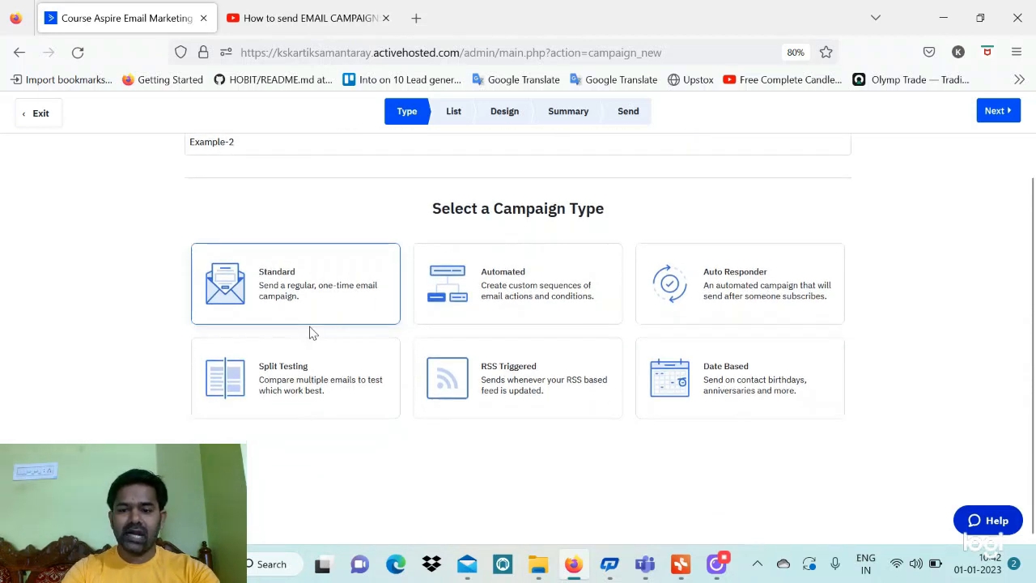
pyautogui.scroll(2, 310, 331)
pyautogui.click(997, 113)
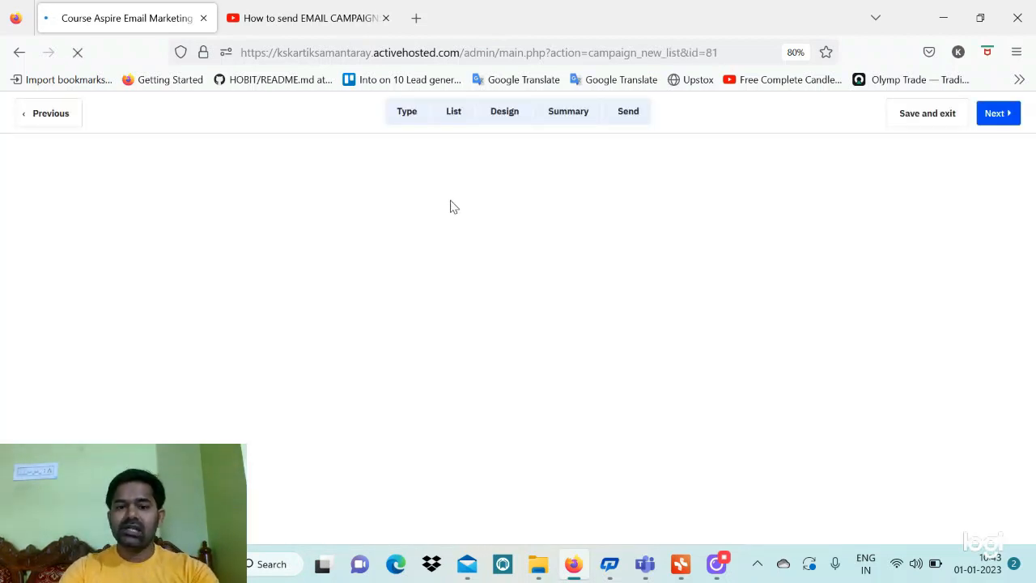
# Send to the Prospects list, narrowed to the Segment of Example-1 segment
pyautogui.scroll(-3, 375, 275)
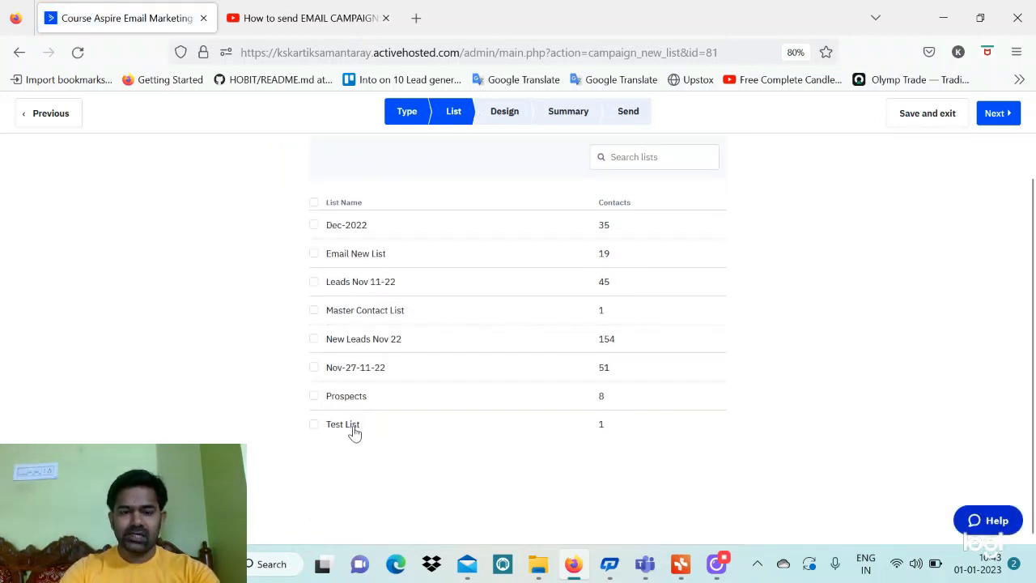
pyautogui.click(314, 396)
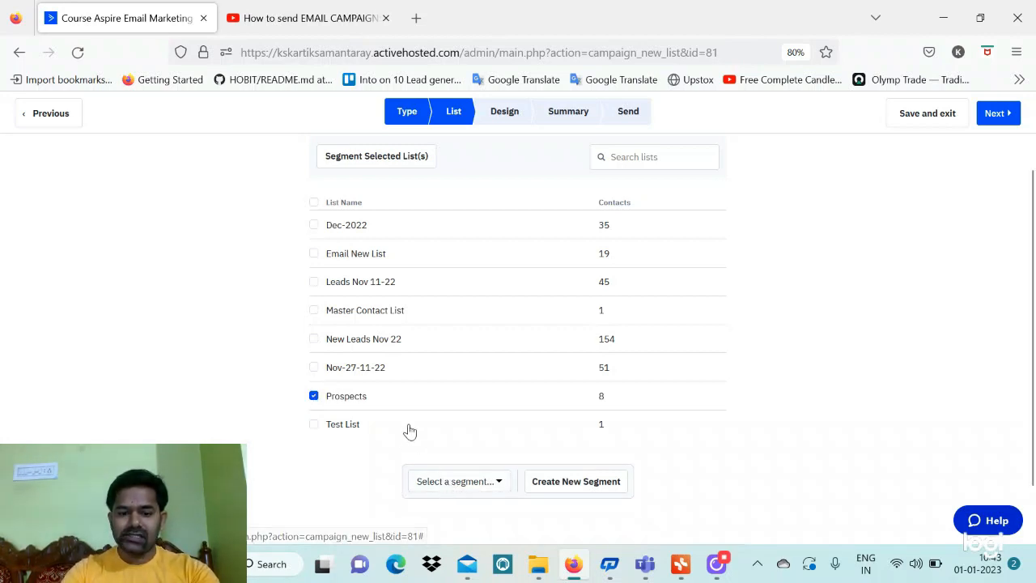
pyautogui.scroll(-1, 407, 430)
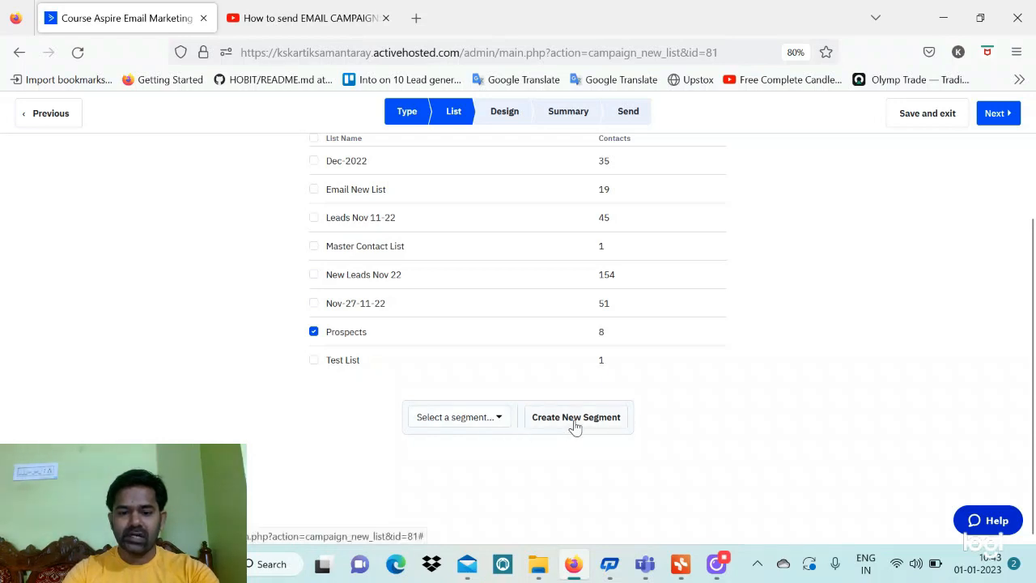
pyautogui.click(486, 420)
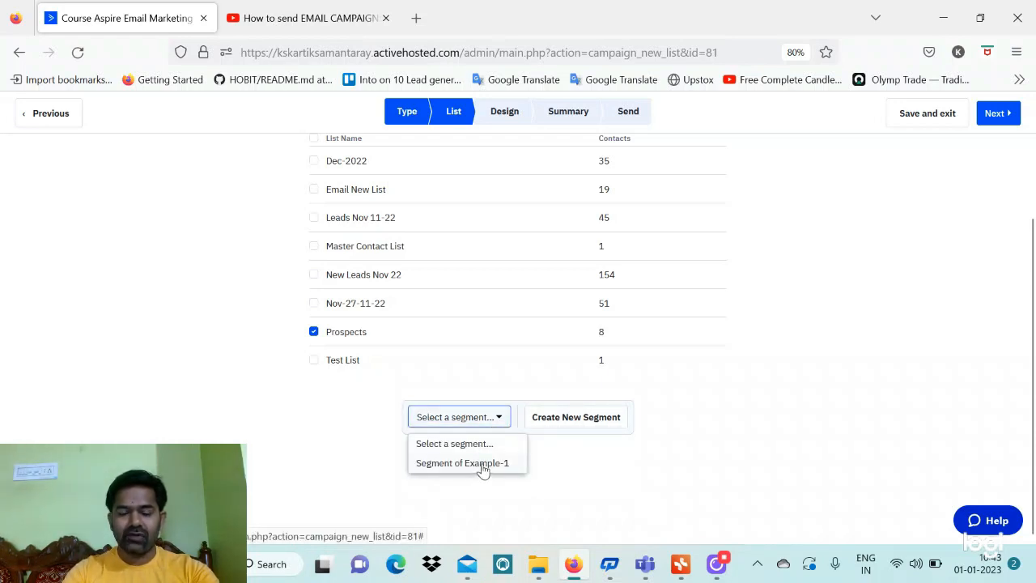
pyautogui.click(483, 466)
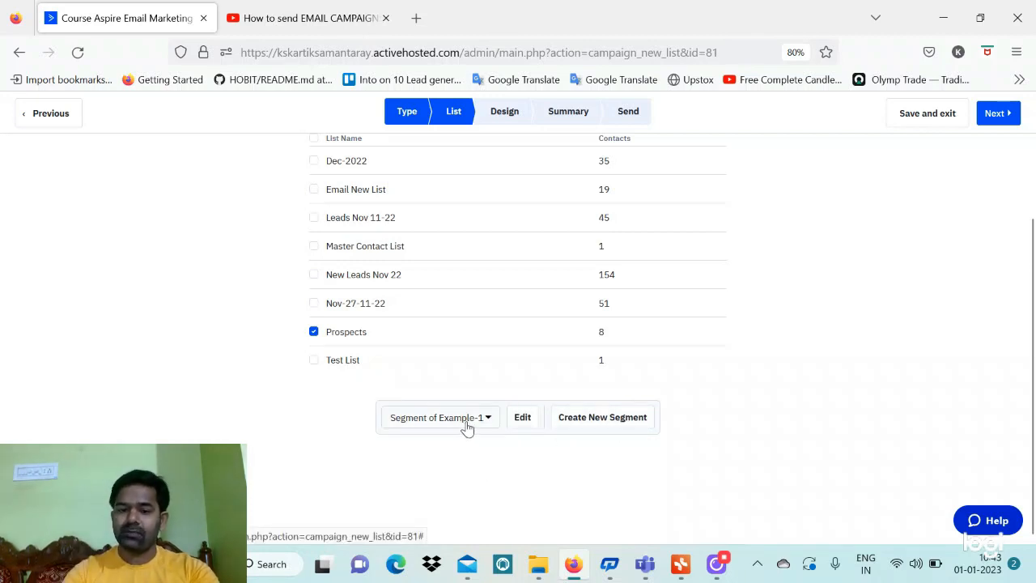
pyautogui.click(603, 419)
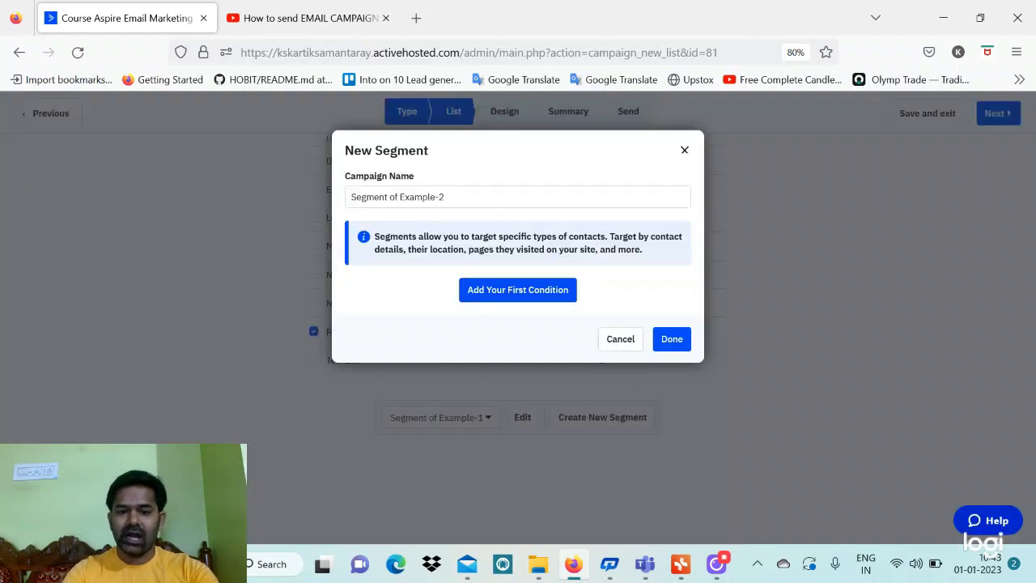
pyautogui.click(545, 303)
pyautogui.click(534, 250)
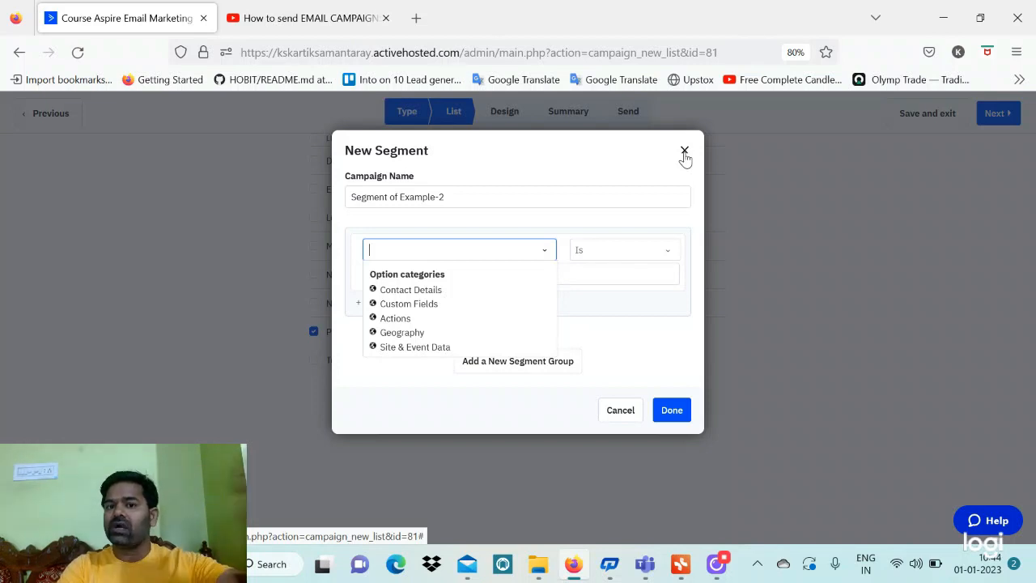
pyautogui.click(685, 152)
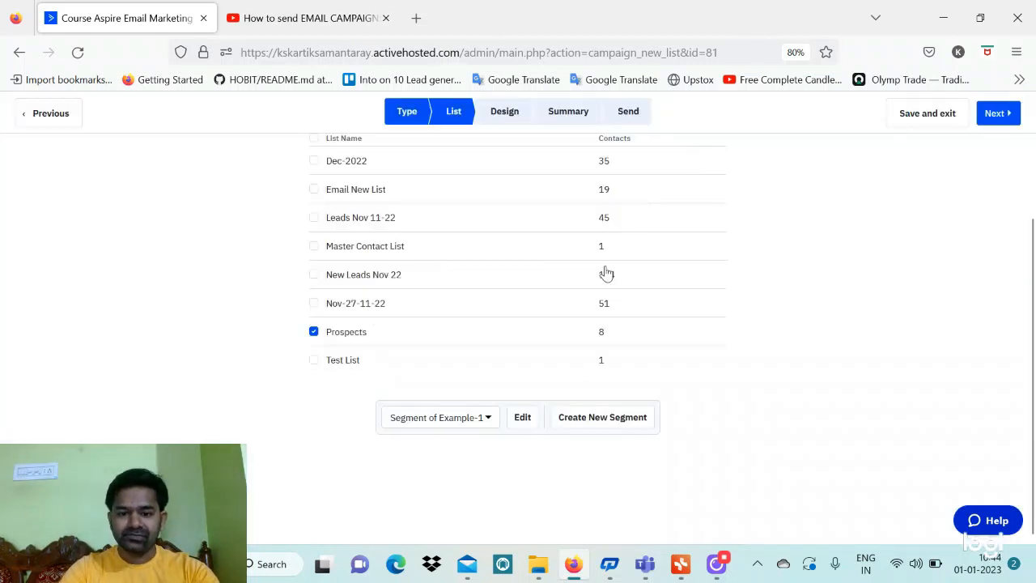
pyautogui.scroll(3, 604, 275)
# Advance to the Design step and start the email from scratch
pyautogui.scroll(-3, 326, 388)
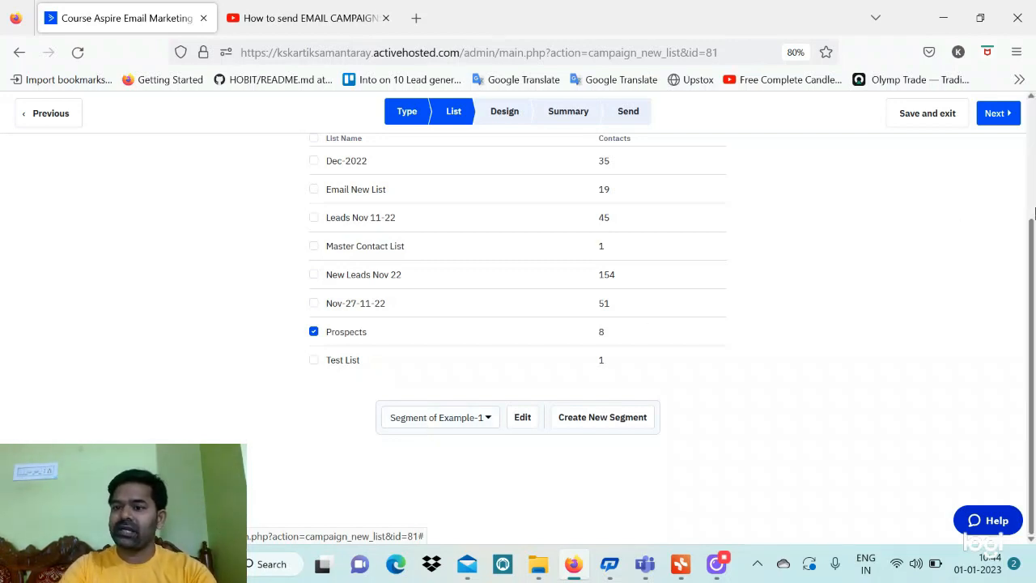
pyautogui.click(994, 117)
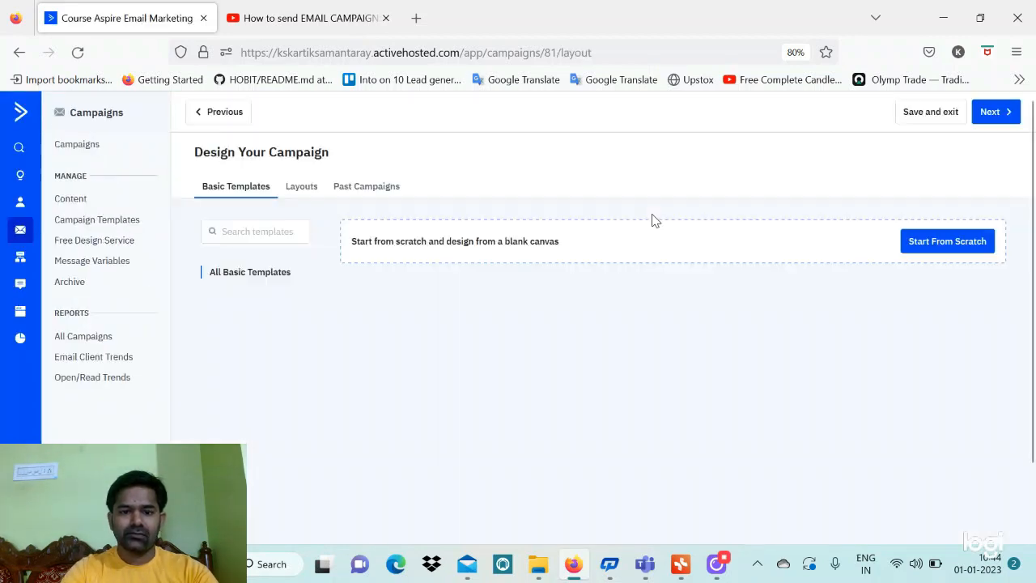
pyautogui.click(654, 220)
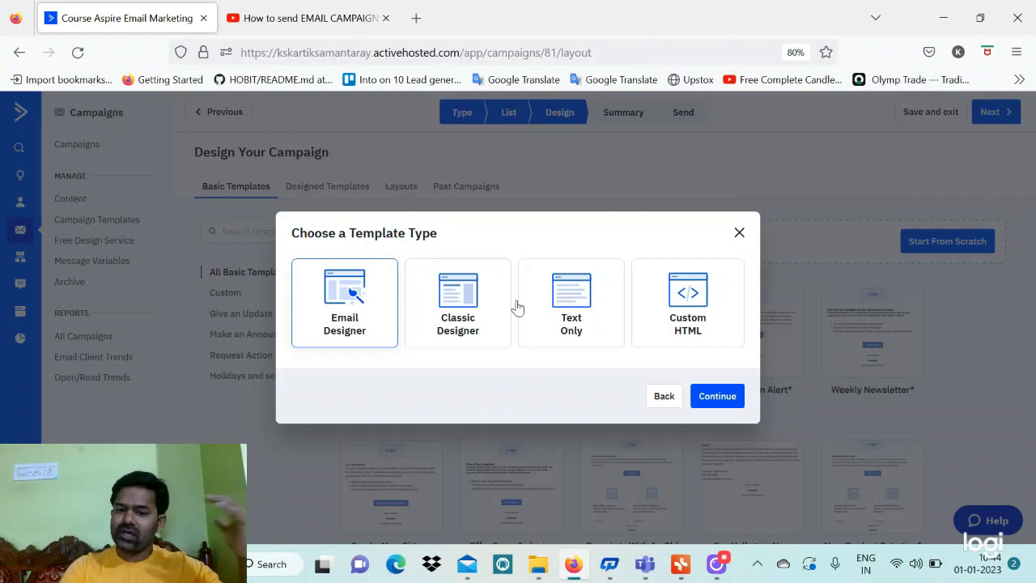
# Choose the Classic Designer template type and list Past Campaigns as starting designs
pyautogui.click(486, 305)
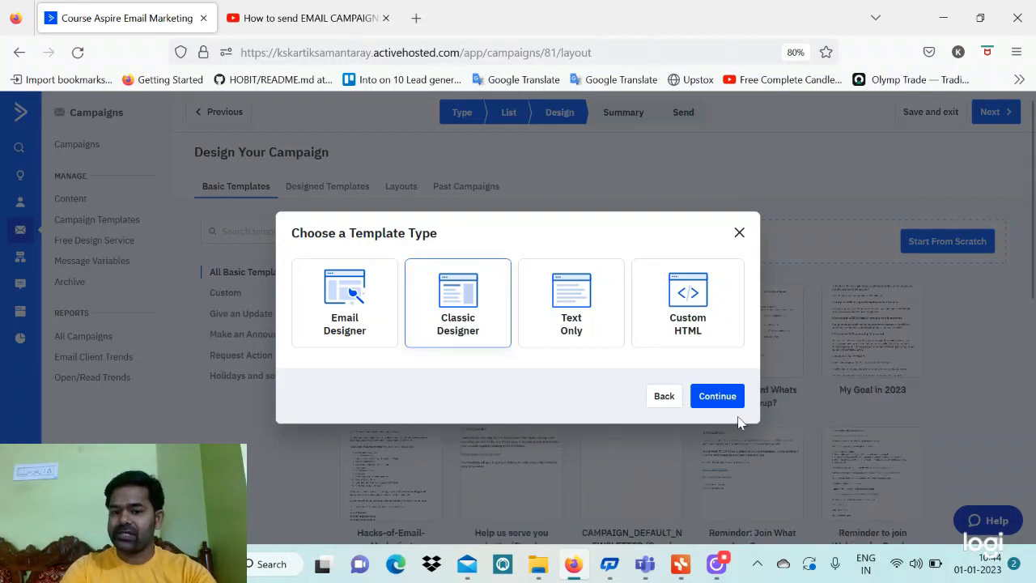
pyautogui.click(717, 396)
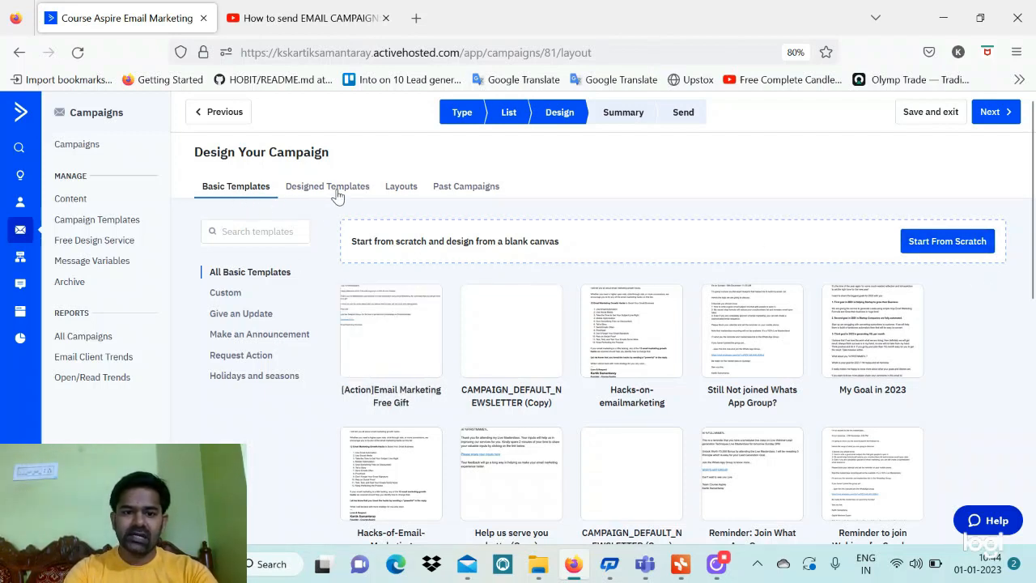
pyautogui.click(462, 187)
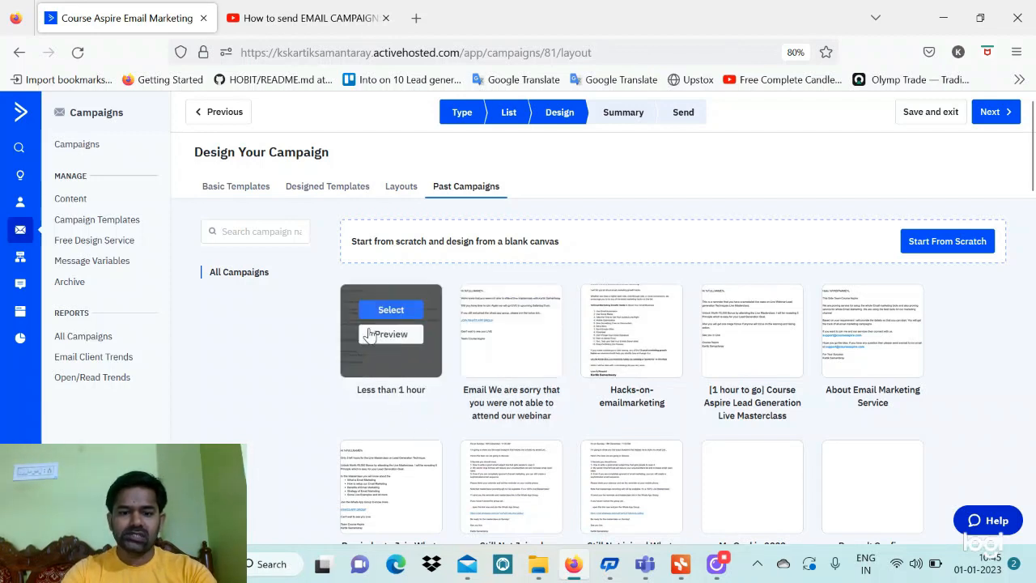
pyautogui.moveTo(522, 315)
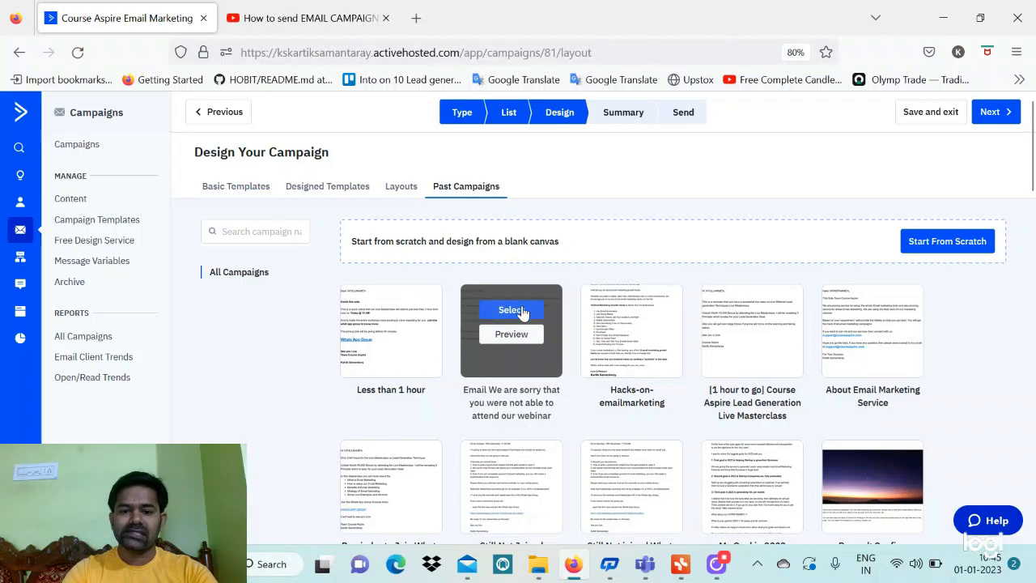
# Reuse the webinar apology campaign and replace the From Email with the support address
pyautogui.click(522, 313)
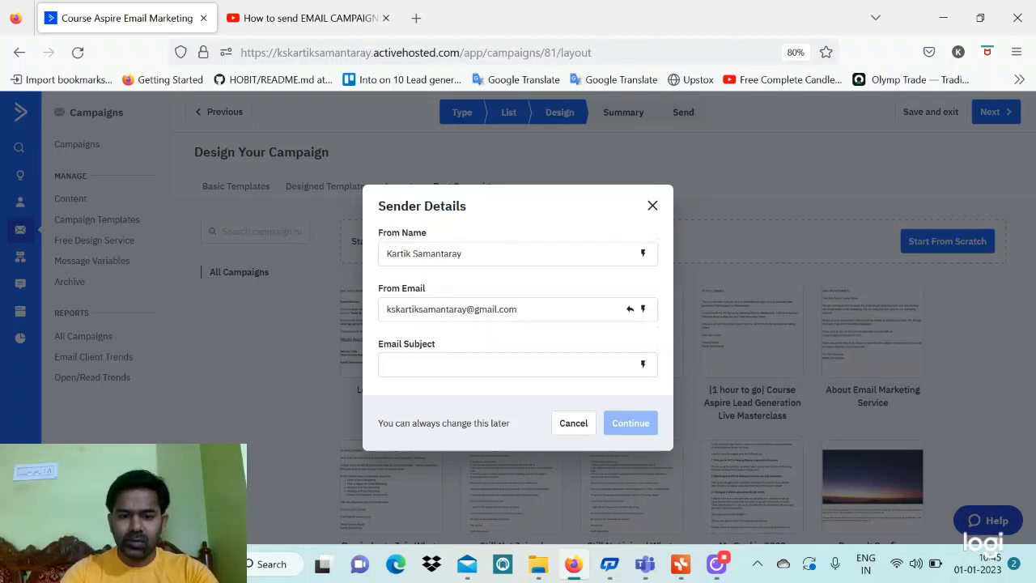
pyautogui.click(642, 309)
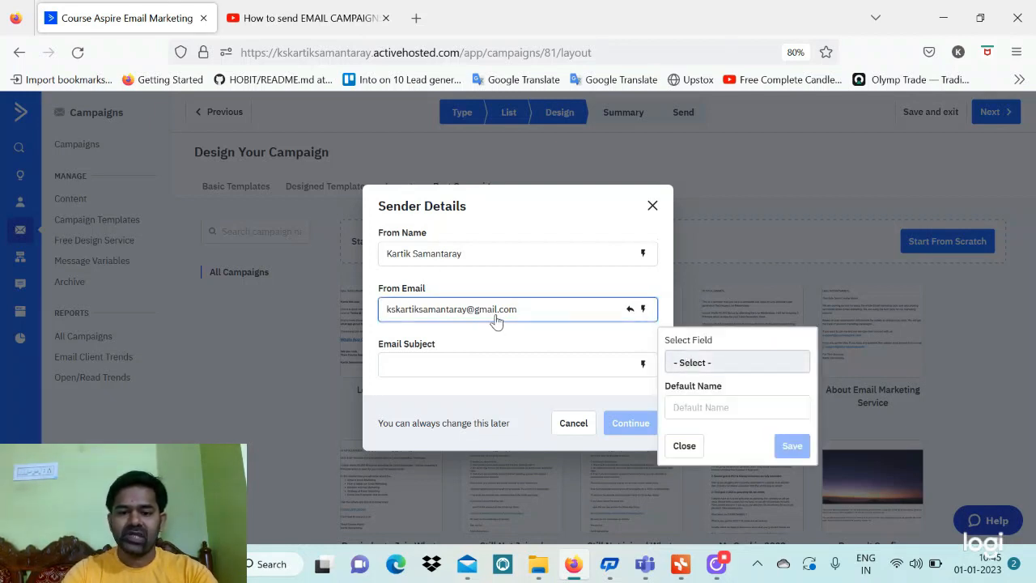
pyautogui.click(534, 311)
pyautogui.hotkey('ctrl', 'a')
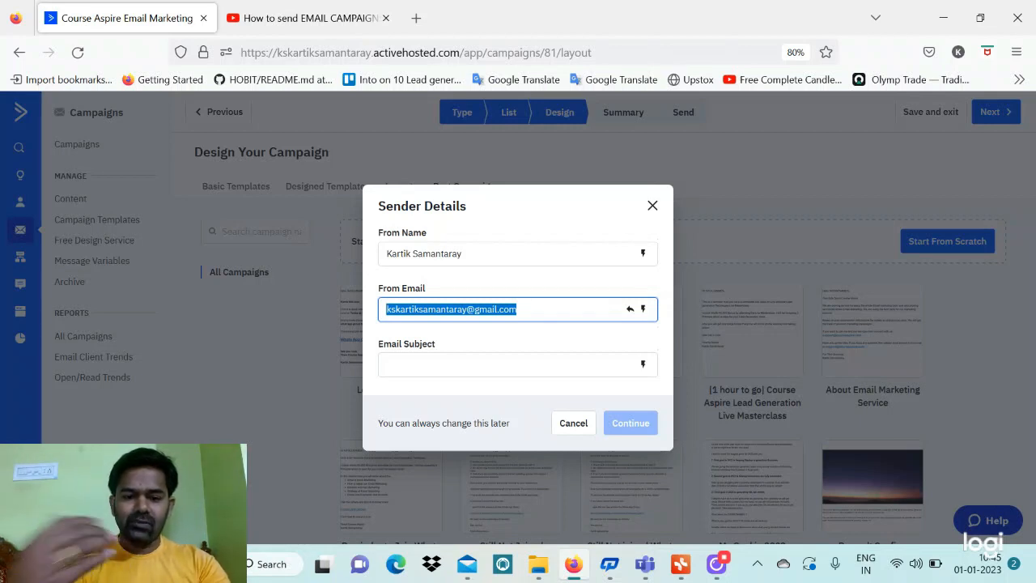
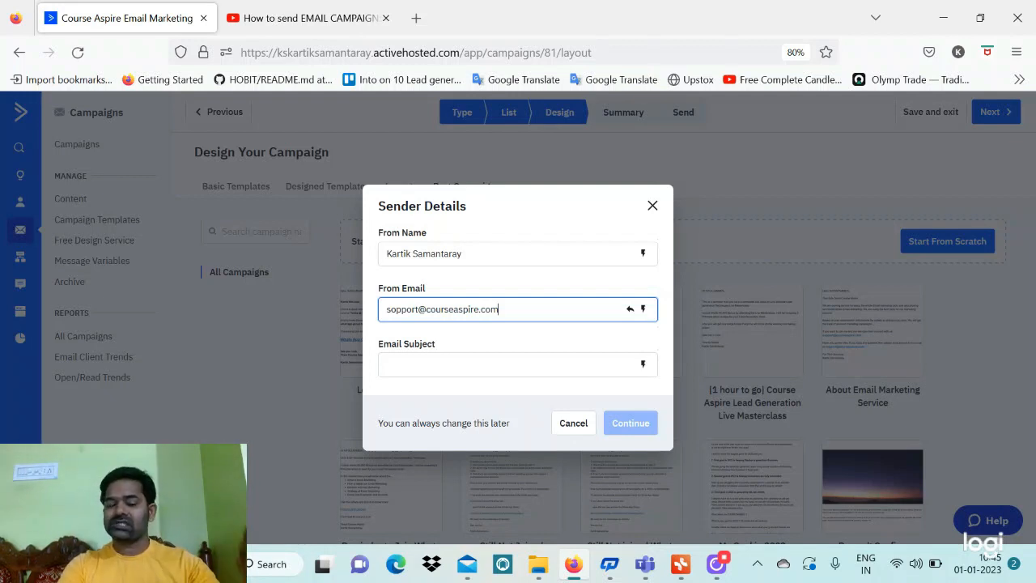
# Set the subject to %FIRSTNAME%, Welcome and confirm the sender details
pyautogui.click(437, 360)
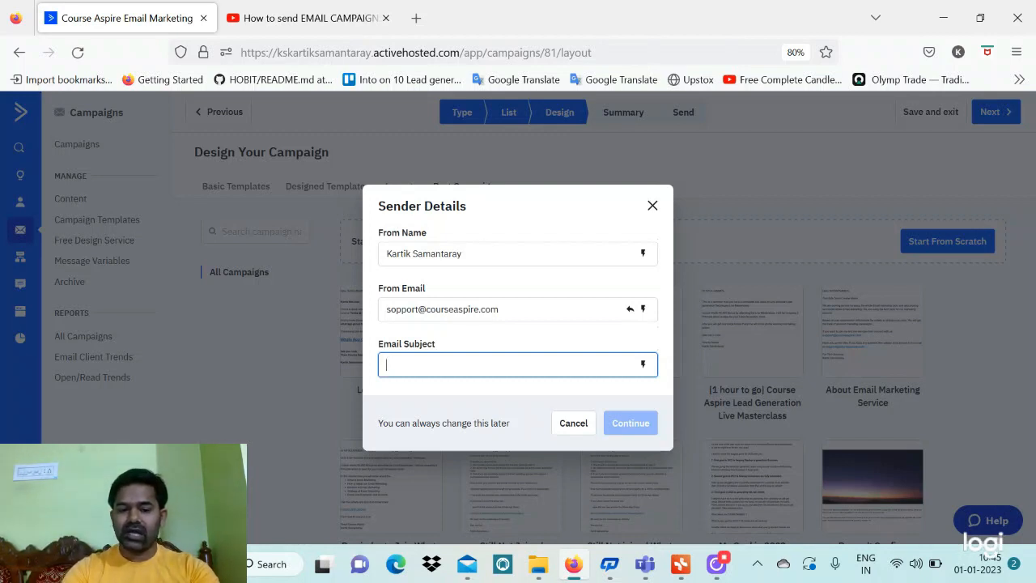
pyautogui.click(644, 365)
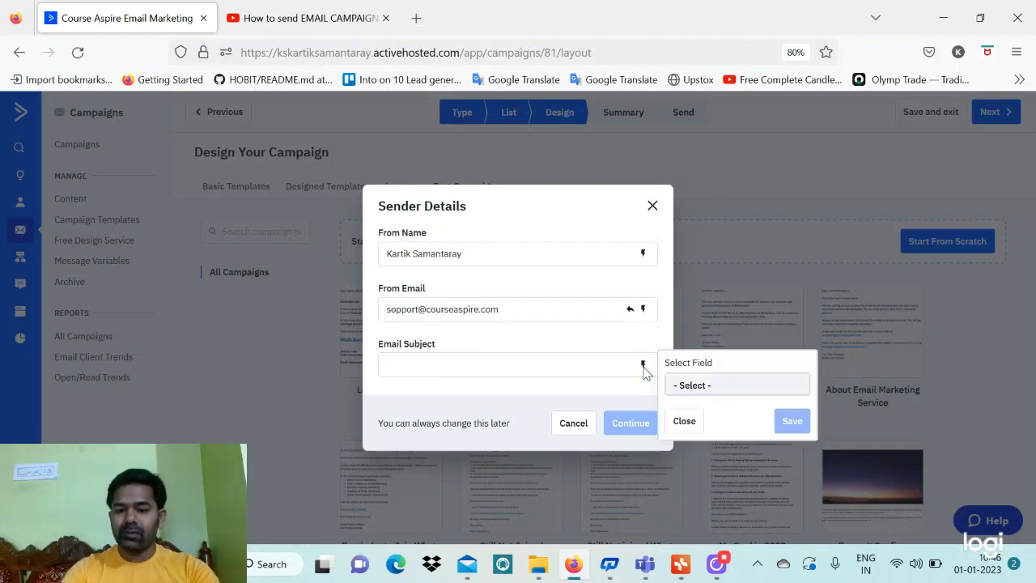
pyautogui.click(720, 392)
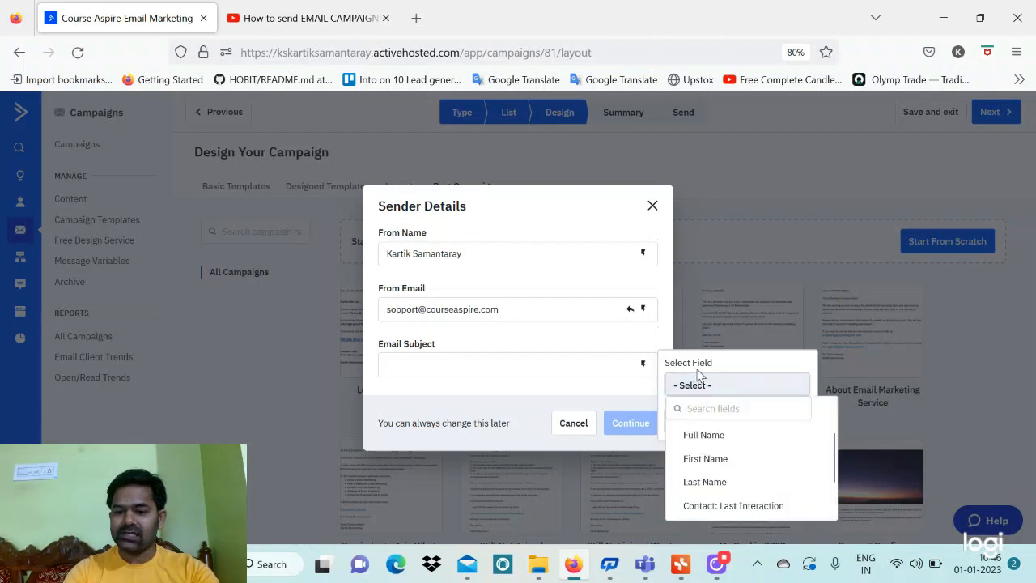
pyautogui.scroll(-2, 720, 458)
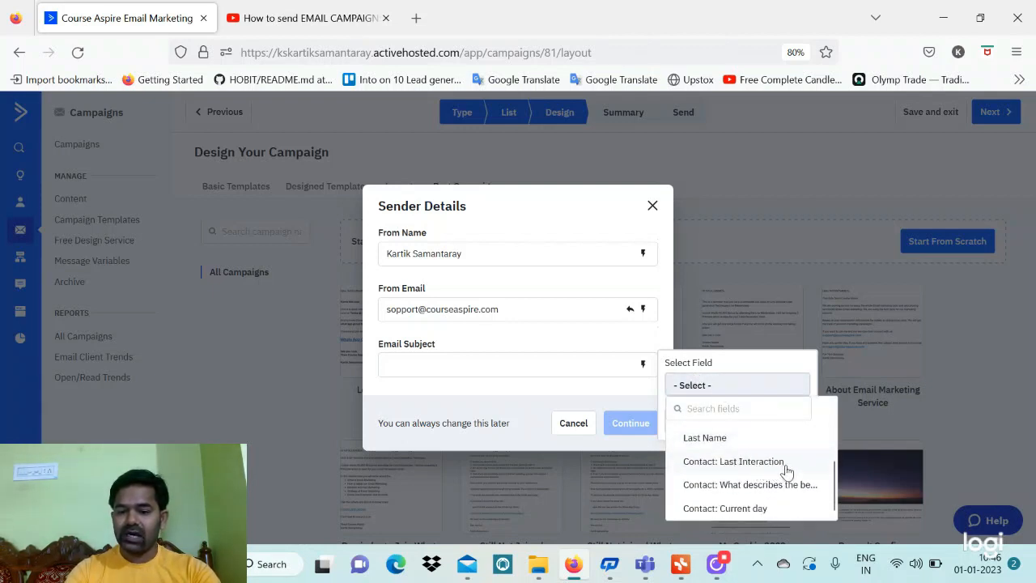
pyautogui.scroll(2, 718, 514)
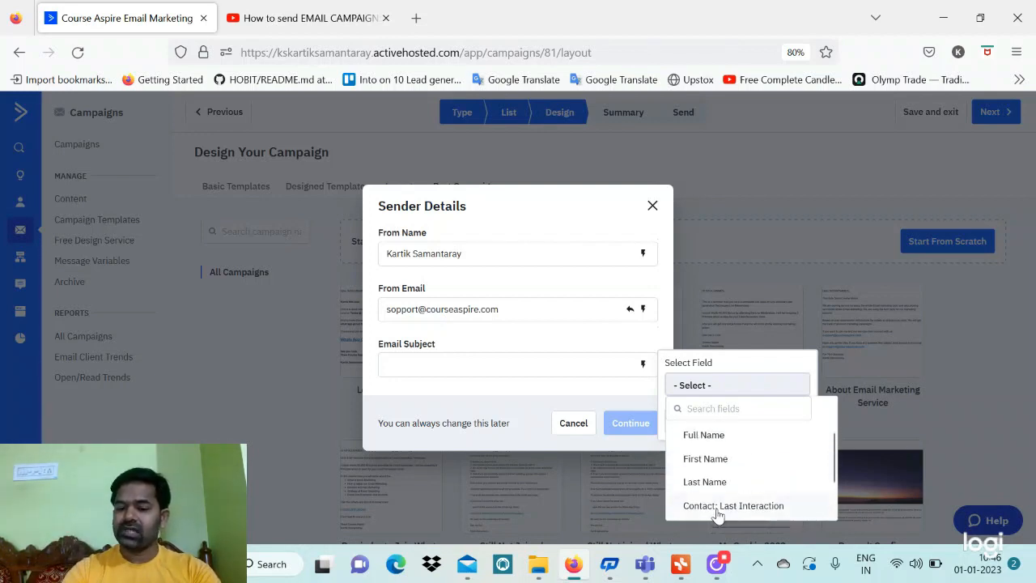
pyautogui.click(719, 460)
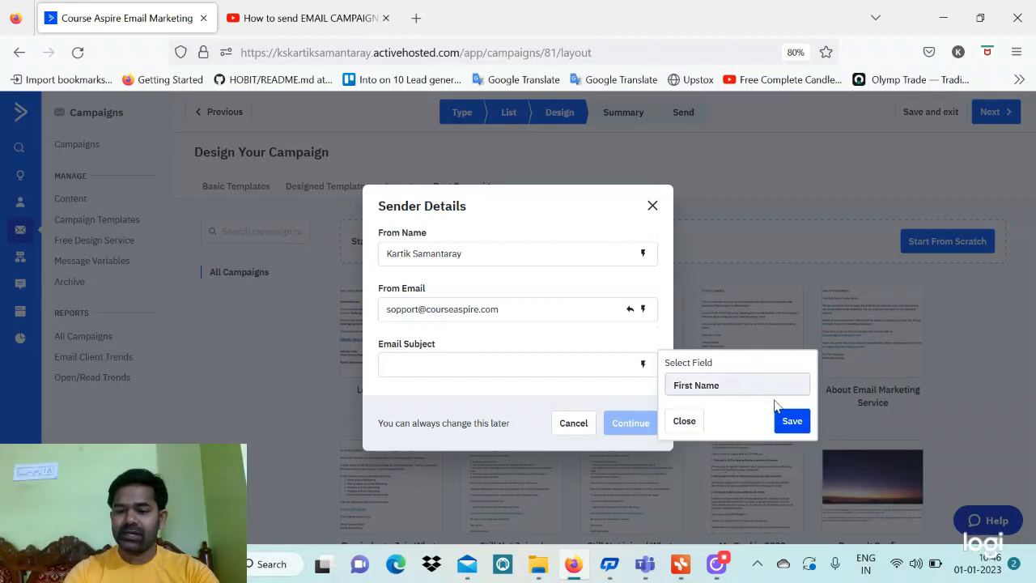
pyautogui.click(790, 421)
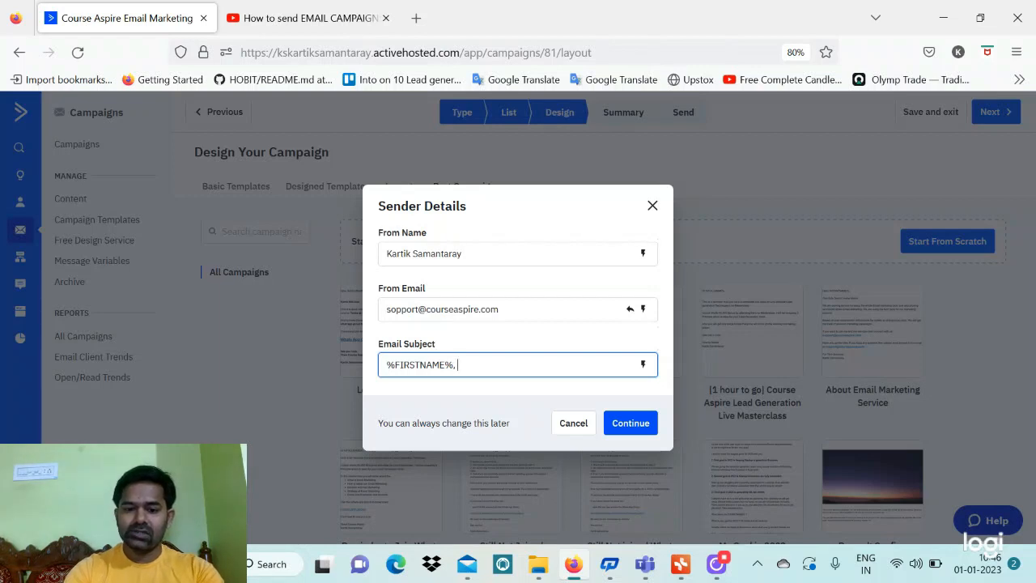
pyautogui.write(', Welcome')
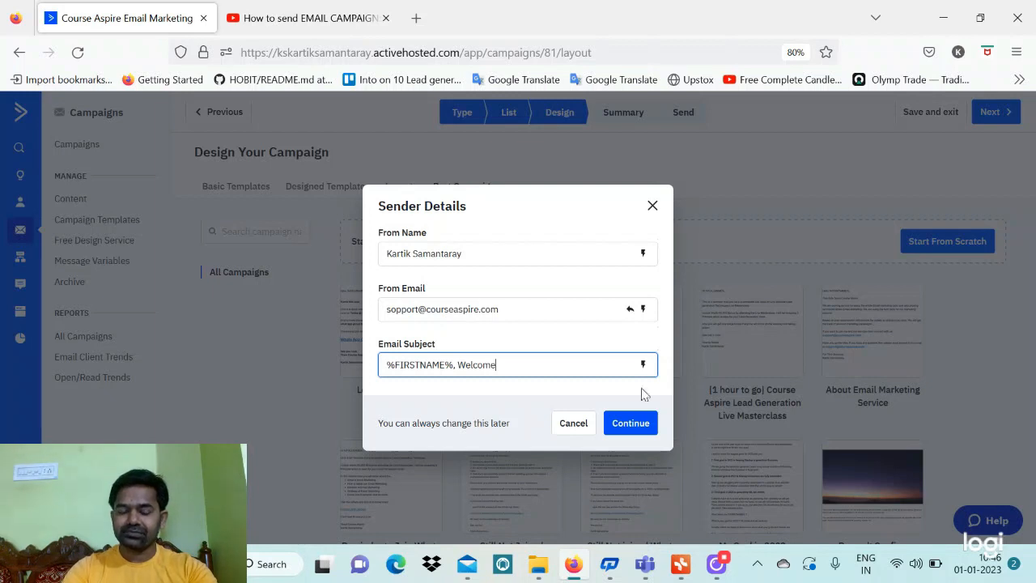
pyautogui.click(645, 435)
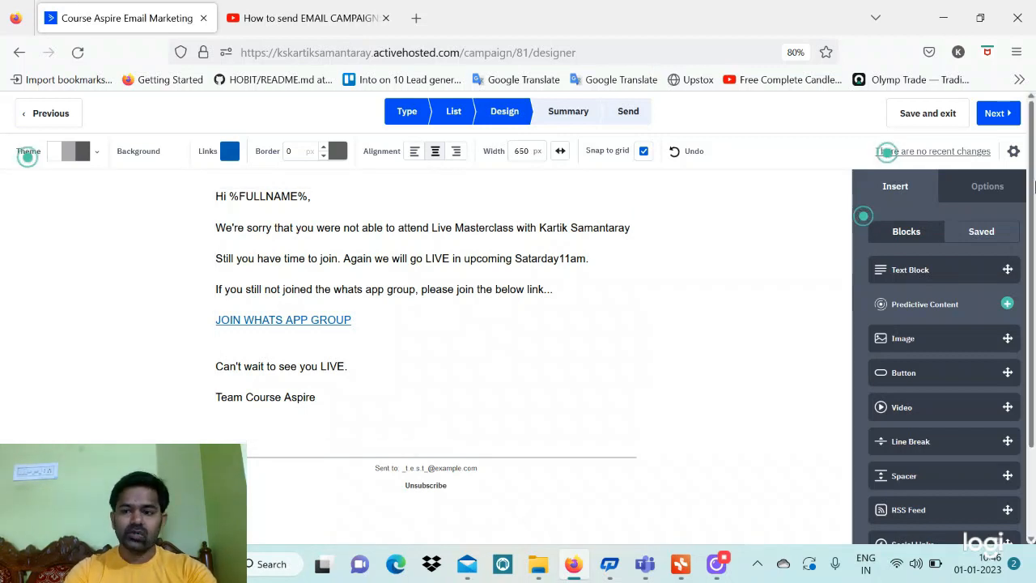
# Open the settings of the reused follow-up email in the designer
pyautogui.click(1014, 154)
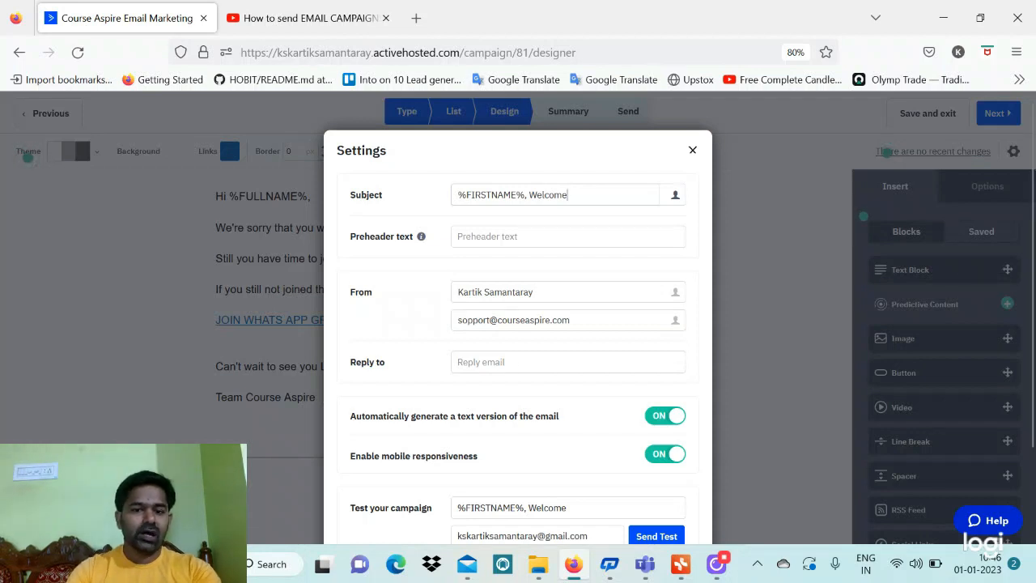
# Copy the sender address into the Reply to field
pyautogui.click(530, 236)
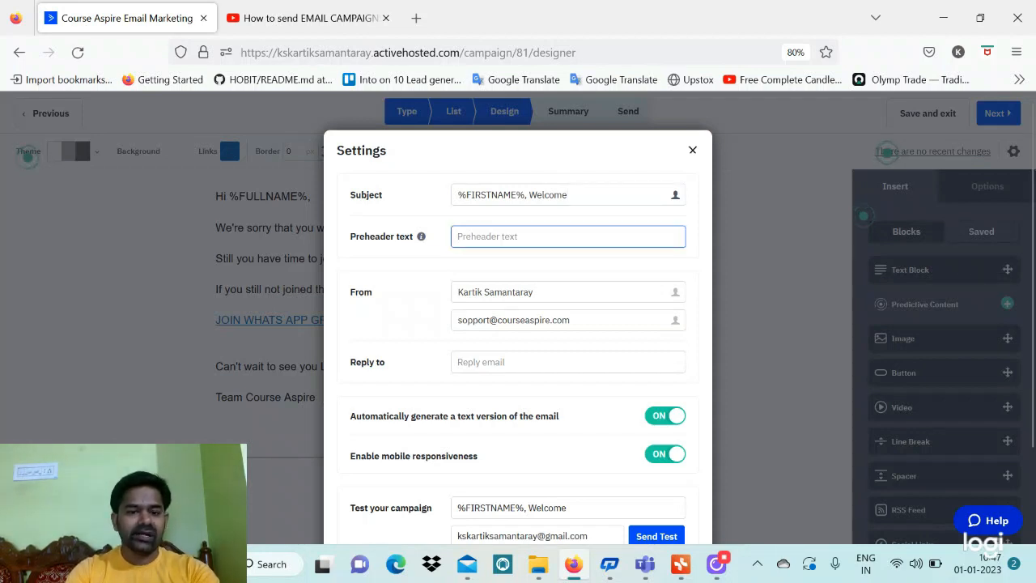
pyautogui.scroll(-1, 536, 243)
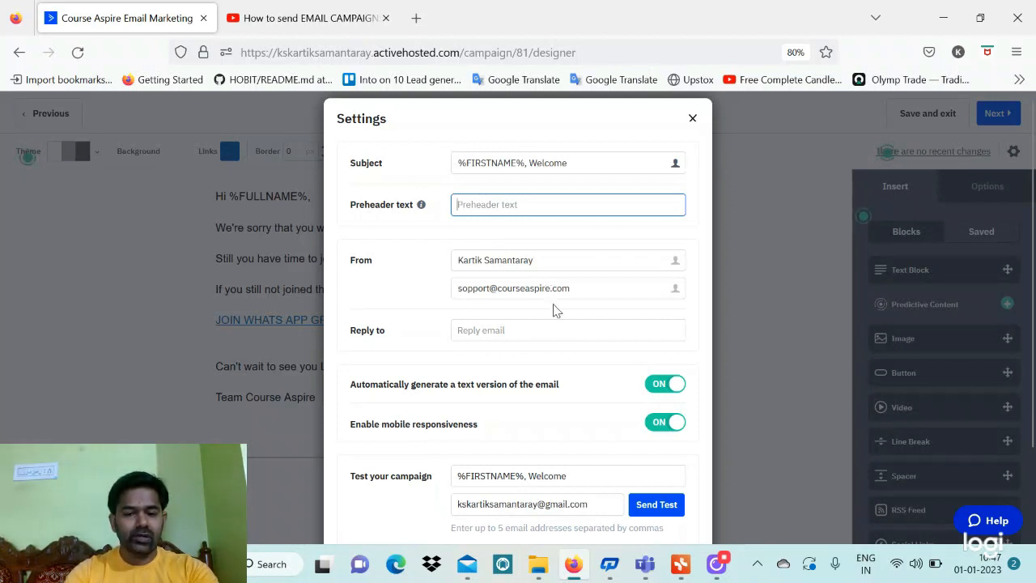
pyautogui.moveTo(570, 288); pyautogui.dragTo(458, 288)
pyautogui.hotkey('ctrl', 'c')
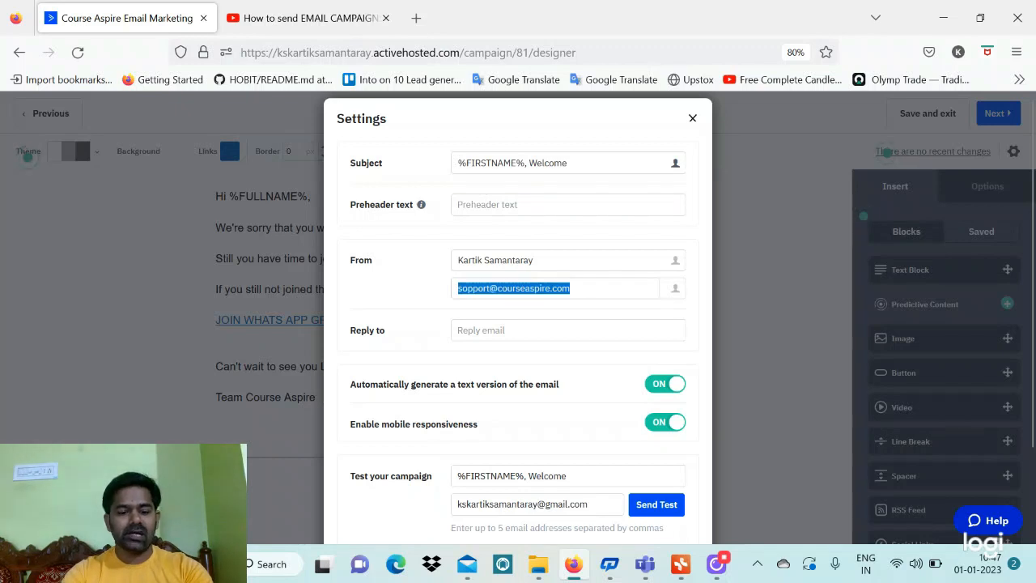
pyautogui.click(518, 330)
pyautogui.hotkey('ctrl', 'v')
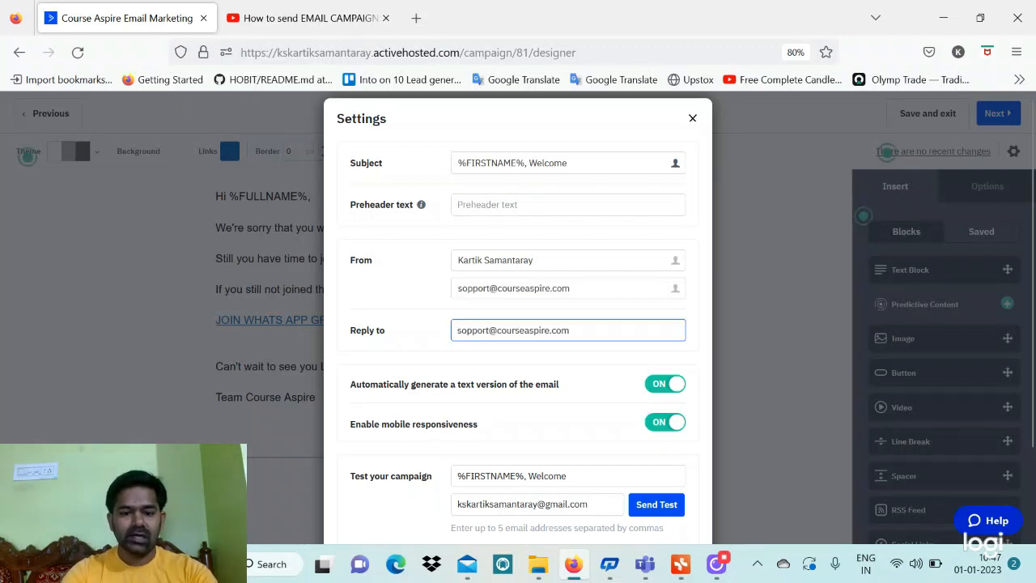
# Review the remaining settings, pointing out Spam Check Passed and the sender address
pyautogui.scroll(-3, 484, 336)
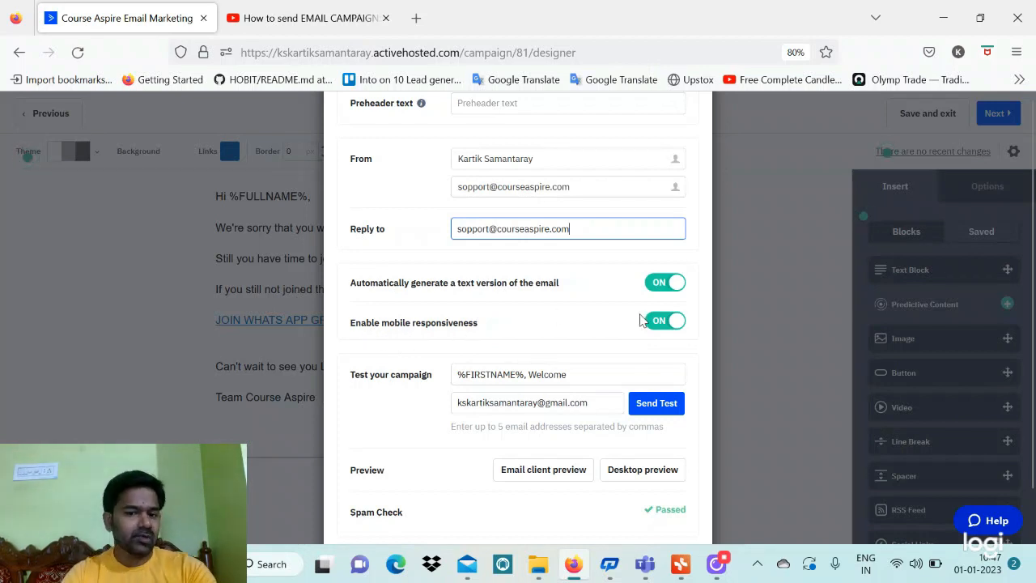
pyautogui.scroll(-2, 601, 354)
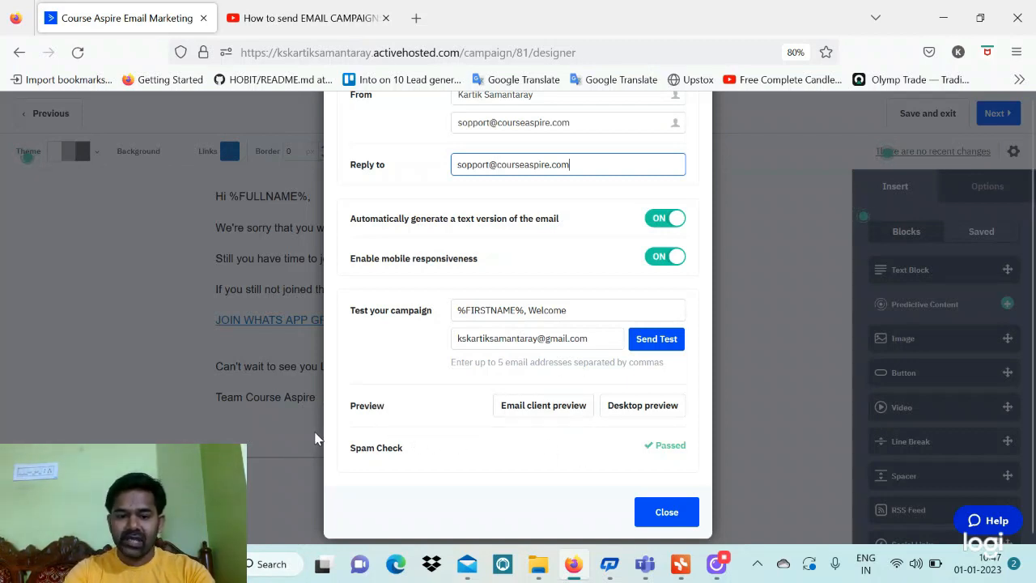
pyautogui.moveTo(419, 447); pyautogui.dragTo(350, 447)
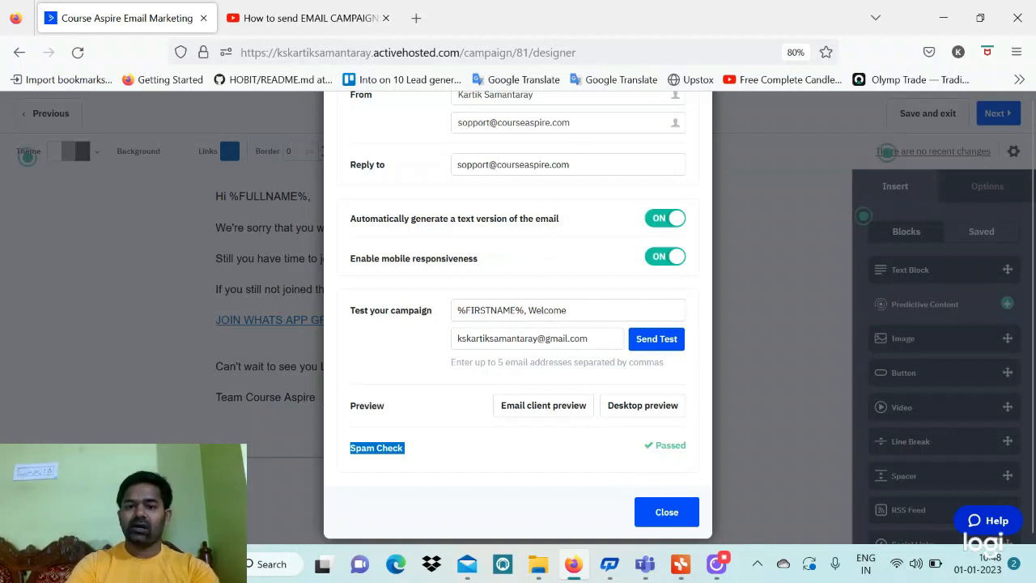
pyautogui.moveTo(570, 123); pyautogui.dragTo(458, 122)
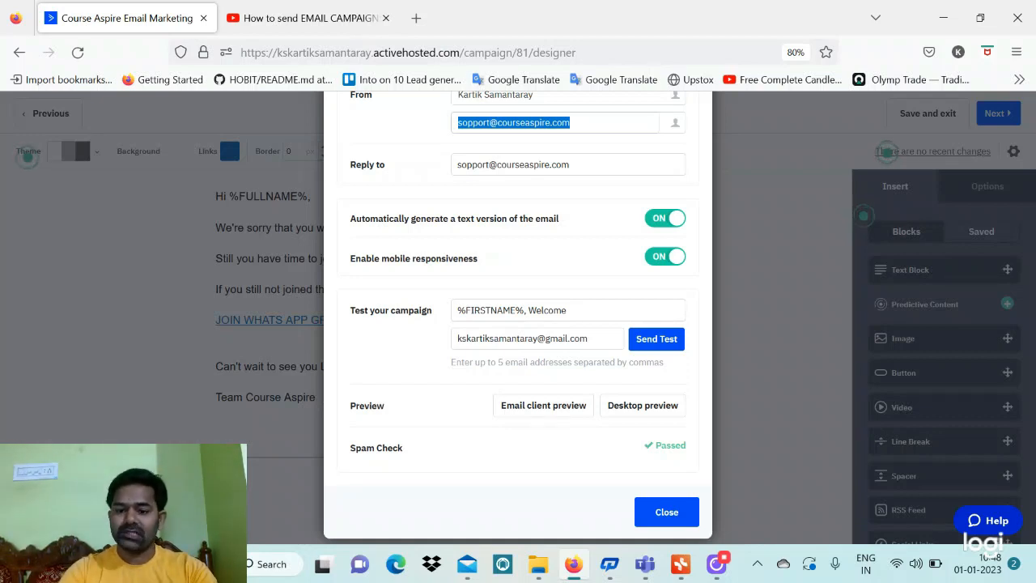
# Review the campaign Summary and go back to edit the recipient list
pyautogui.click(666, 512)
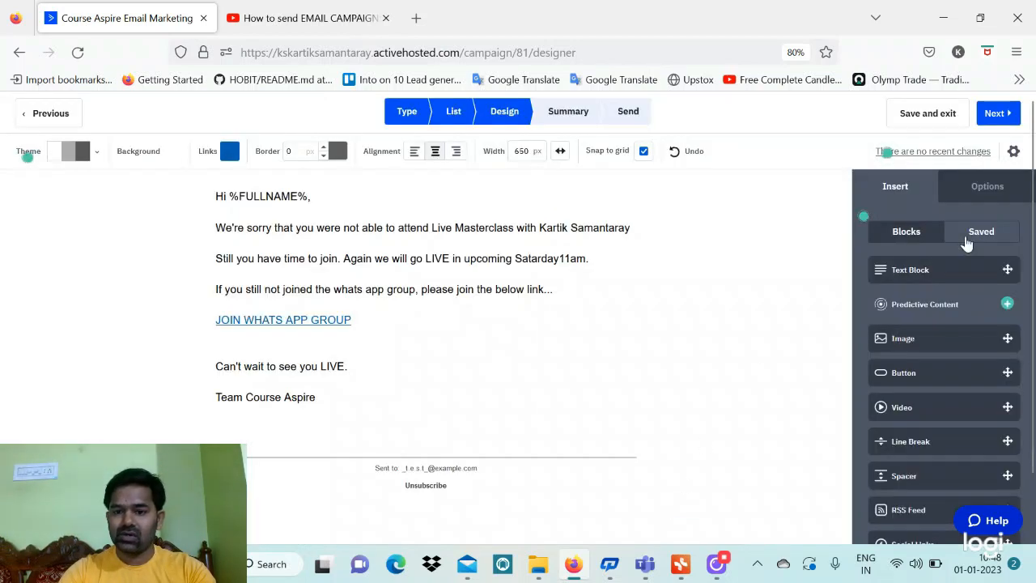
pyautogui.click(996, 122)
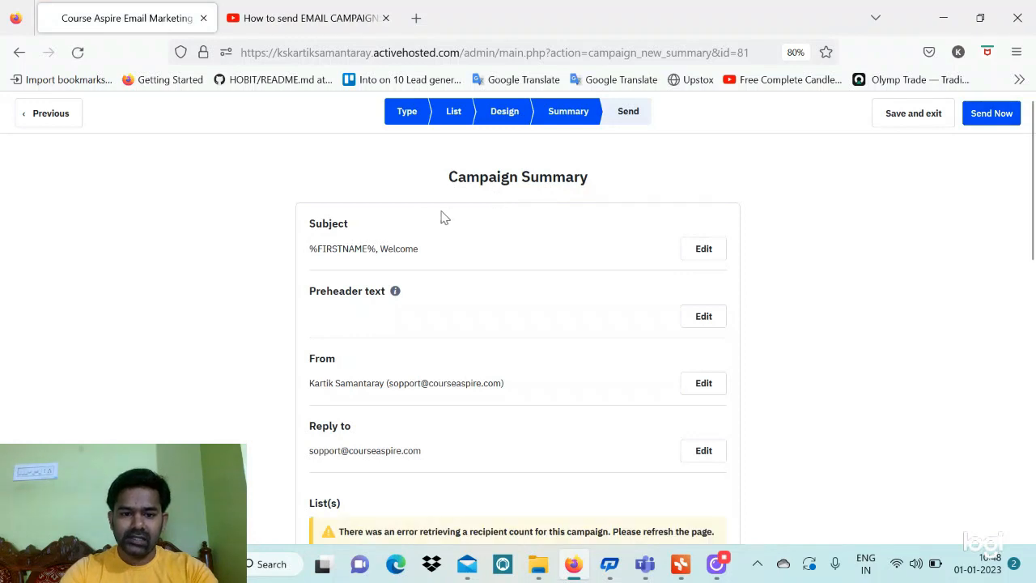
pyautogui.scroll(-2, 344, 234)
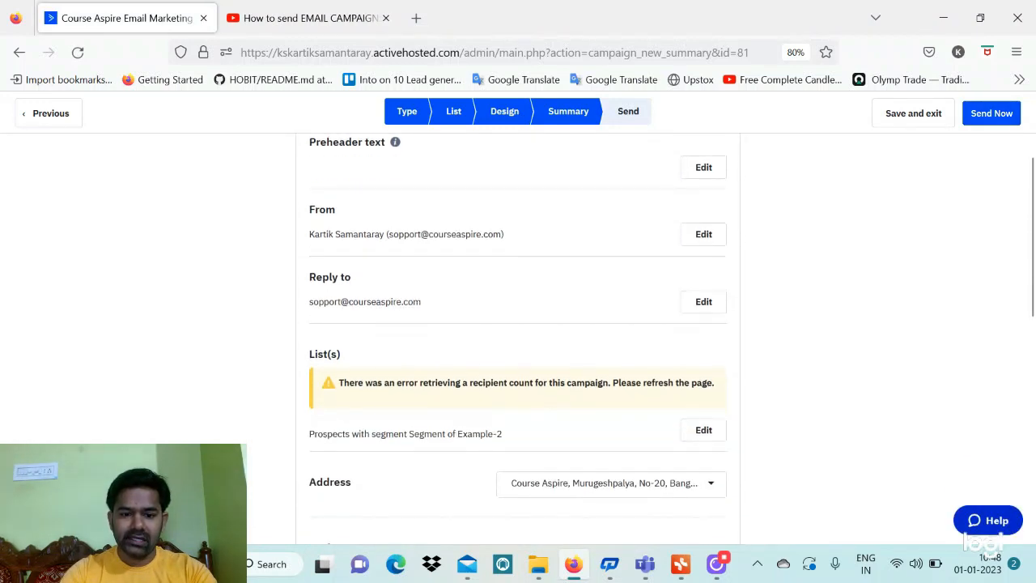
pyautogui.scroll(1, 344, 234)
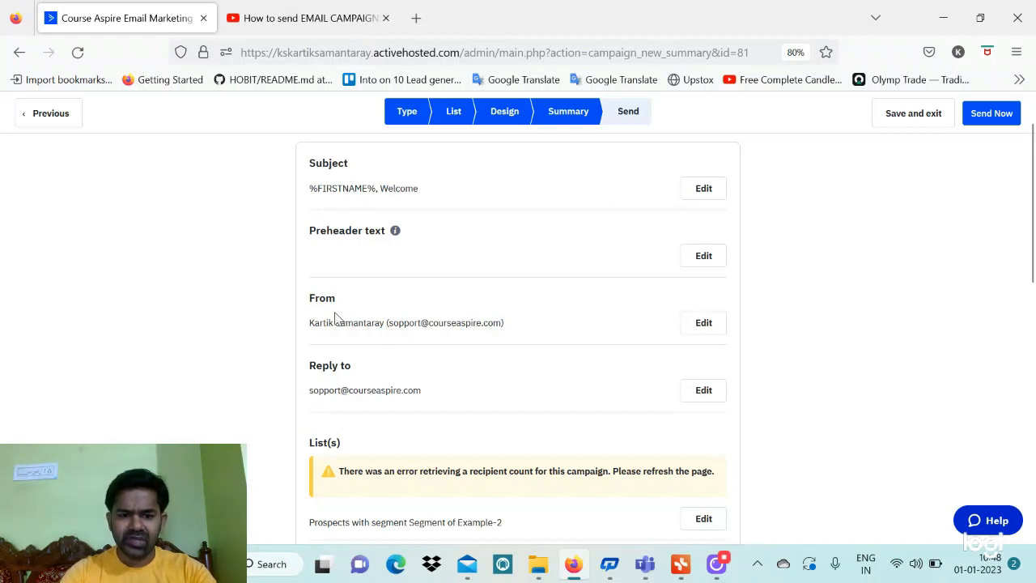
pyautogui.scroll(-2, 377, 356)
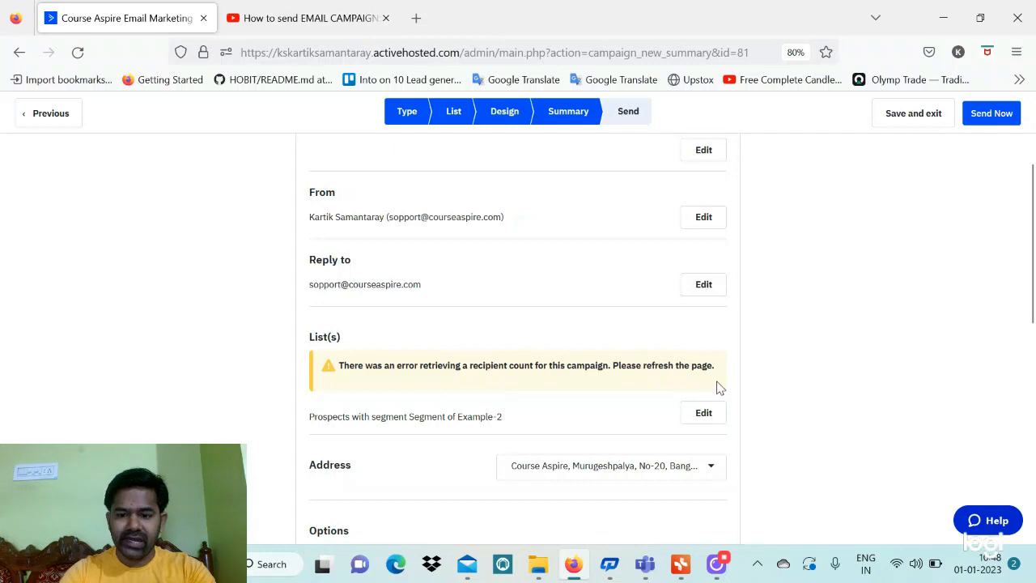
pyautogui.click(704, 413)
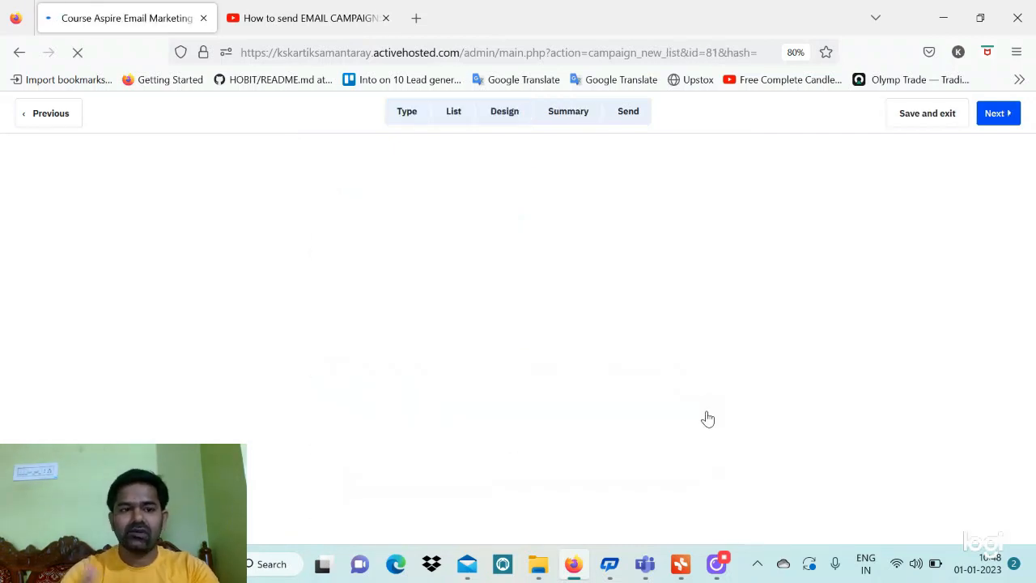
# Keep Prospects with Segment of Example-2 and move through the design toward the Summary
pyautogui.scroll(-1, 472, 349)
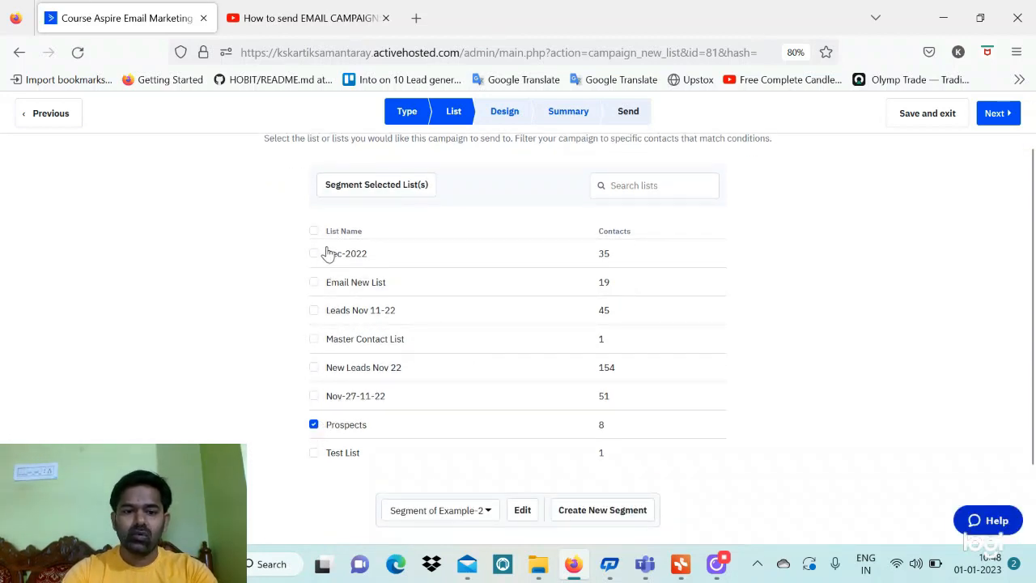
pyautogui.click(989, 121)
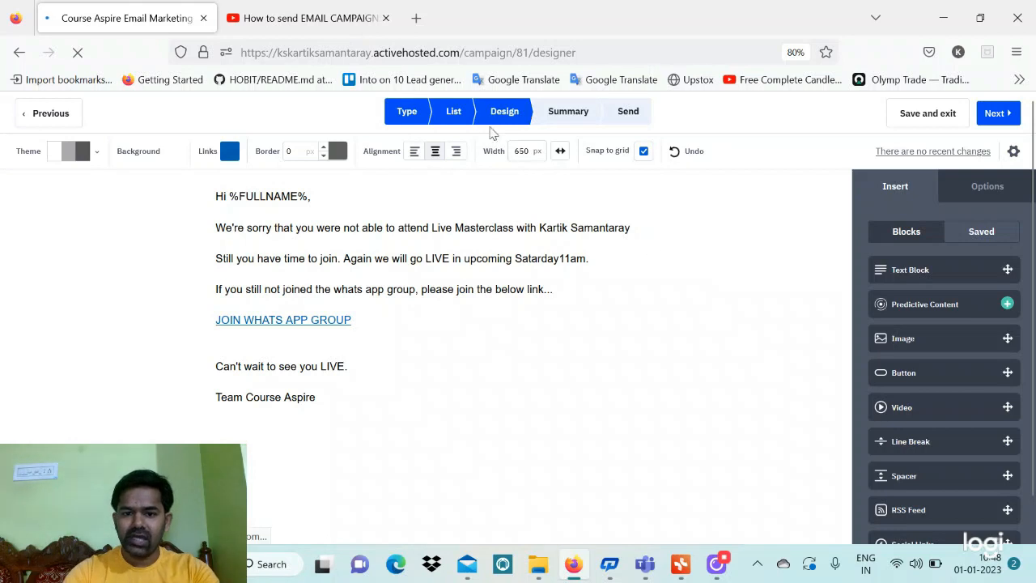
pyautogui.click(995, 128)
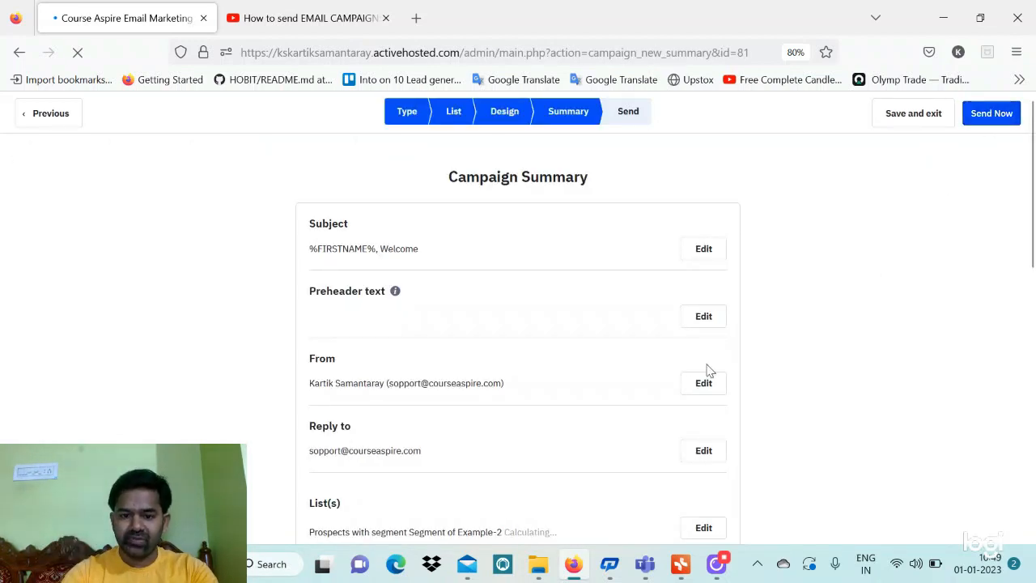
pyautogui.scroll(-5, 707, 370)
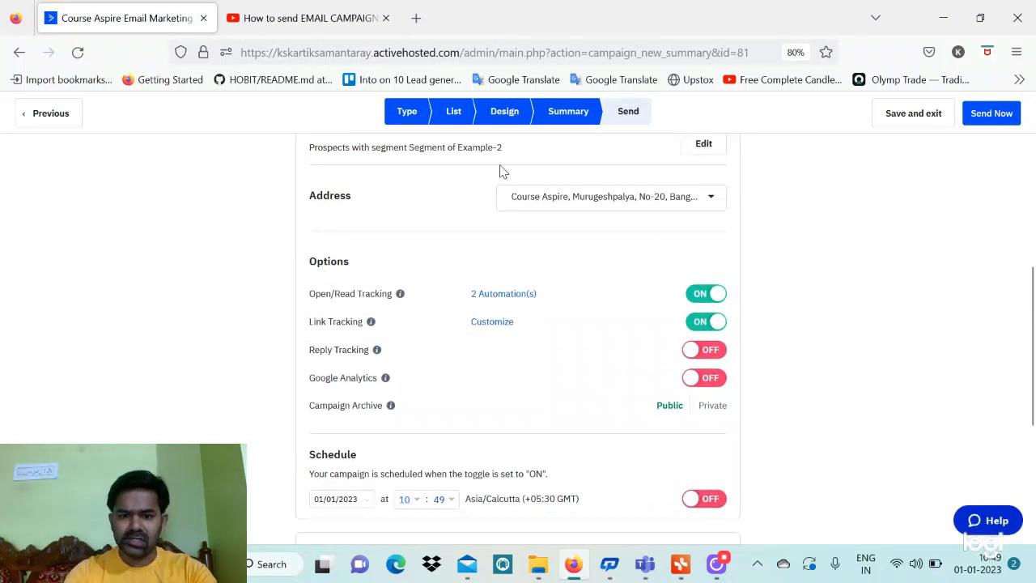
pyautogui.click(639, 201)
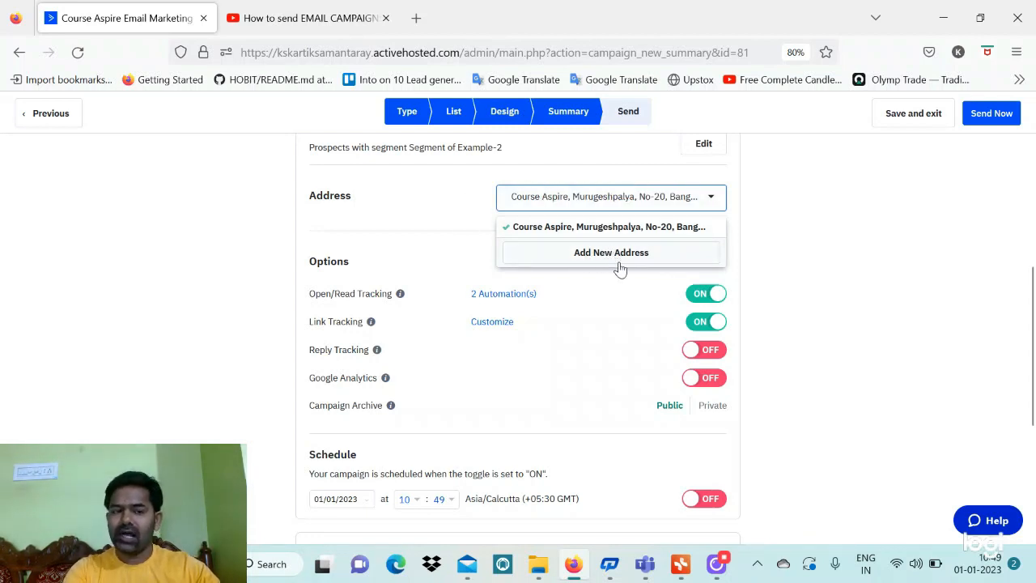
pyautogui.click(354, 247)
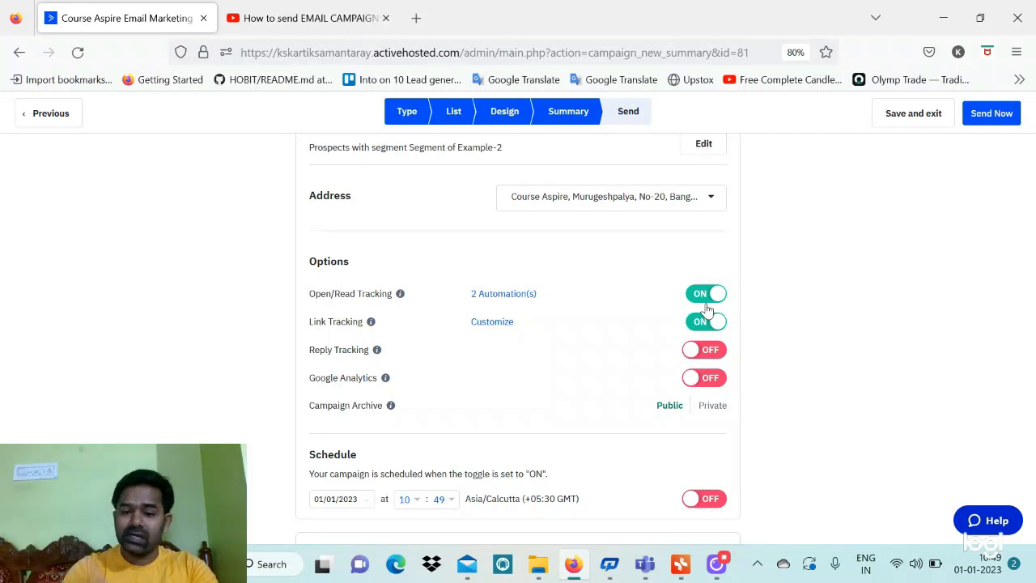
pyautogui.click(721, 350)
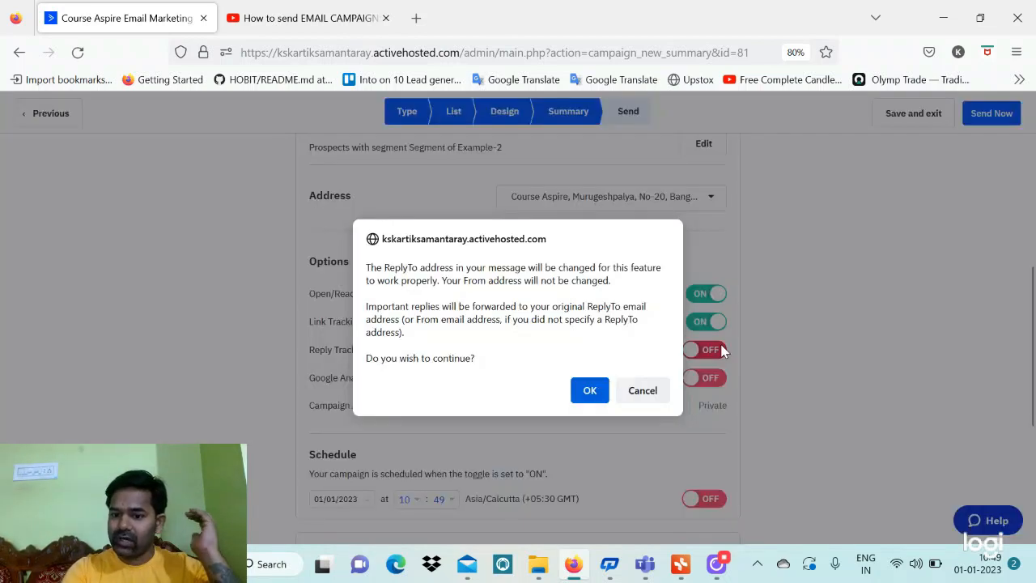
pyautogui.click(639, 396)
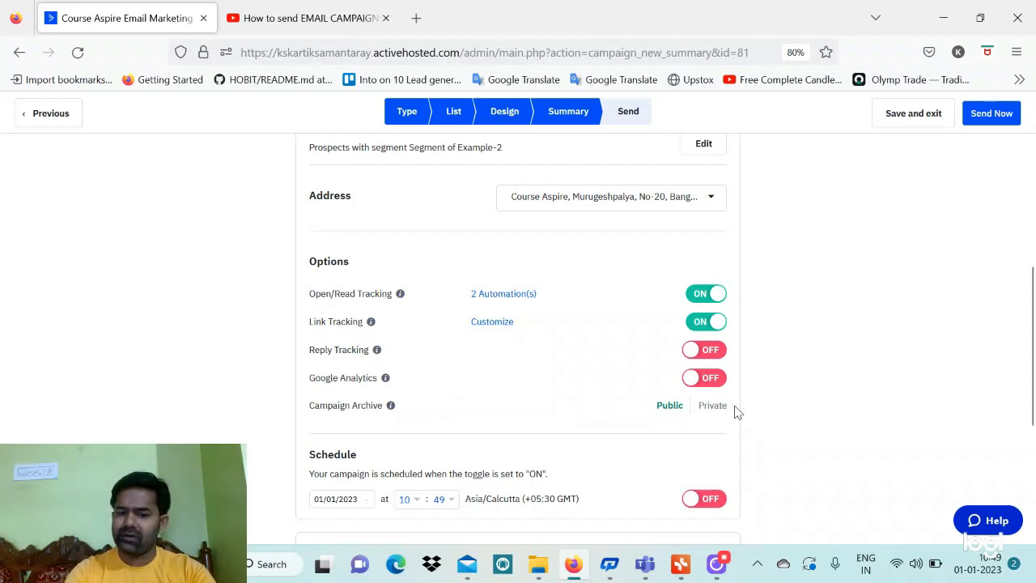
pyautogui.scroll(-2, 736, 413)
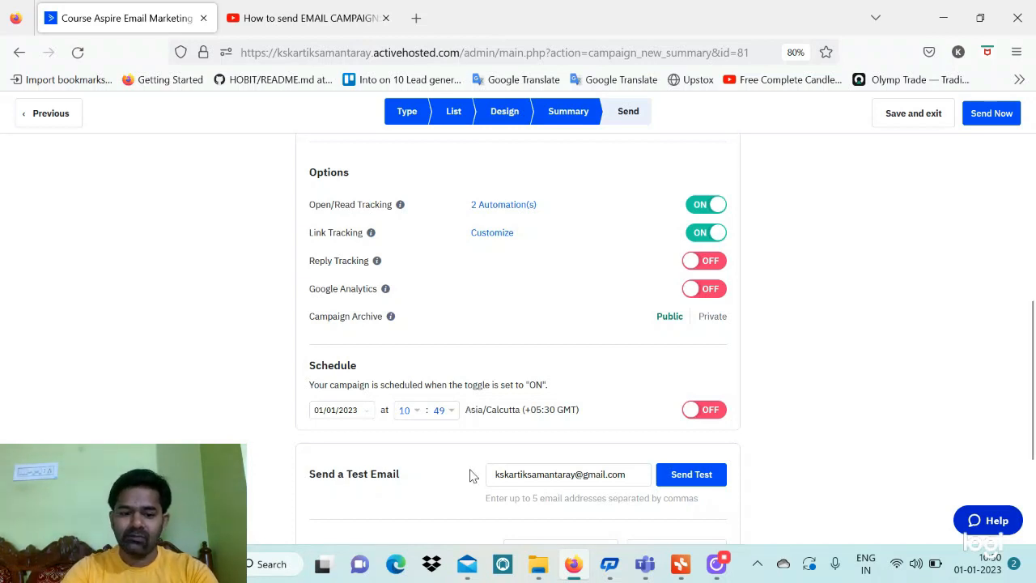
pyautogui.scroll(-3, 471, 474)
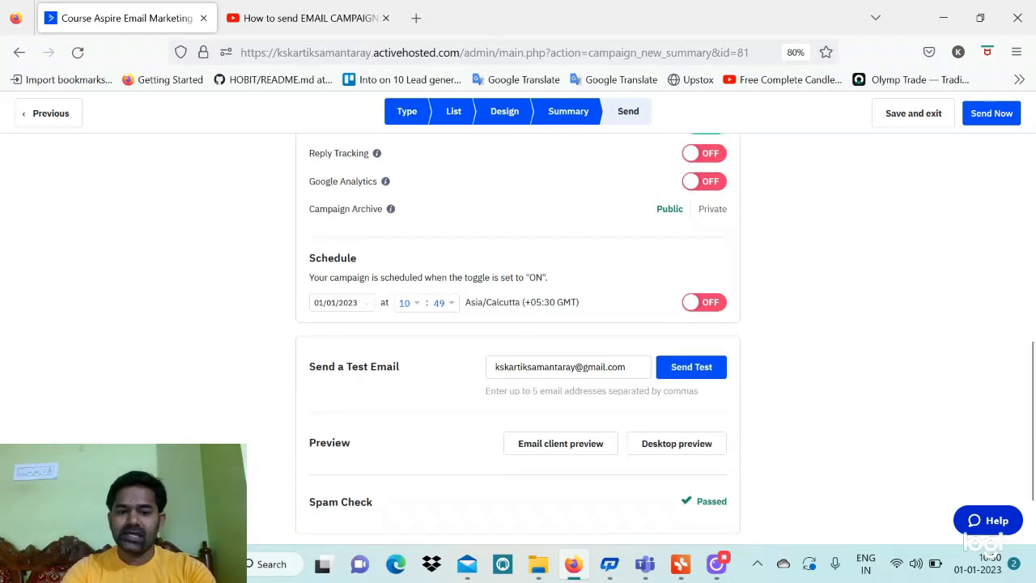
pyautogui.scroll(-2, 439, 354)
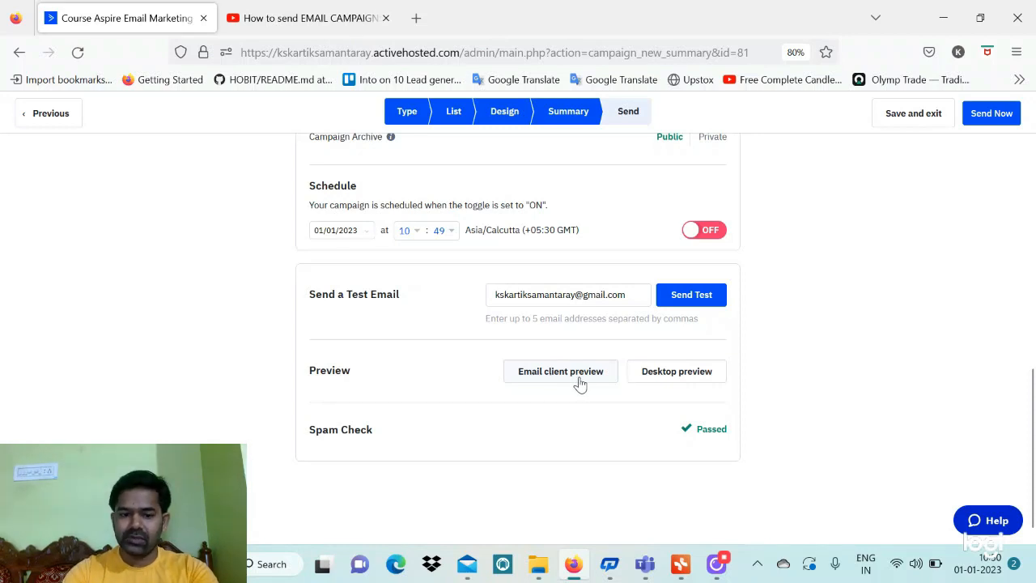
pyautogui.click(999, 116)
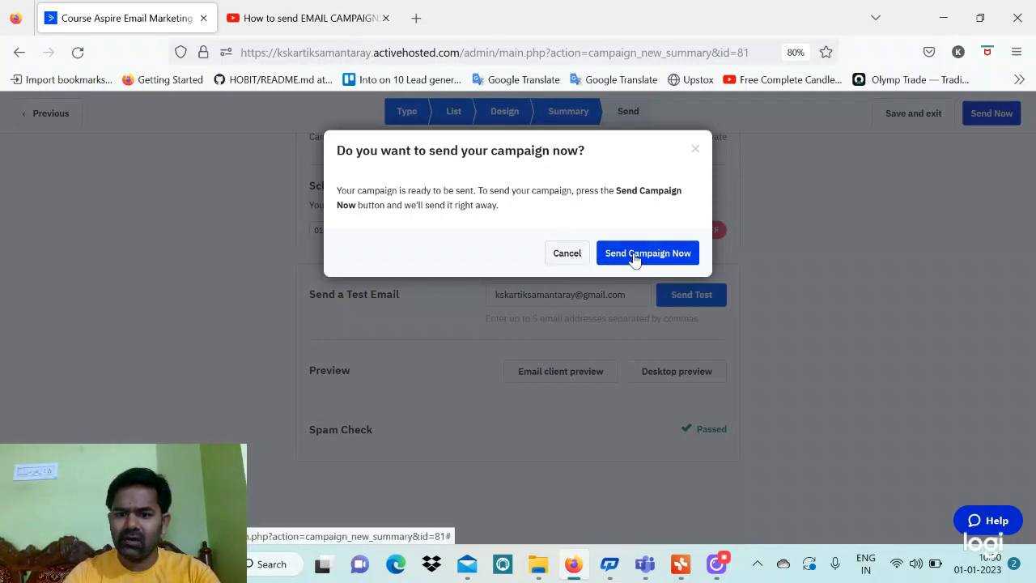
pyautogui.click(576, 257)
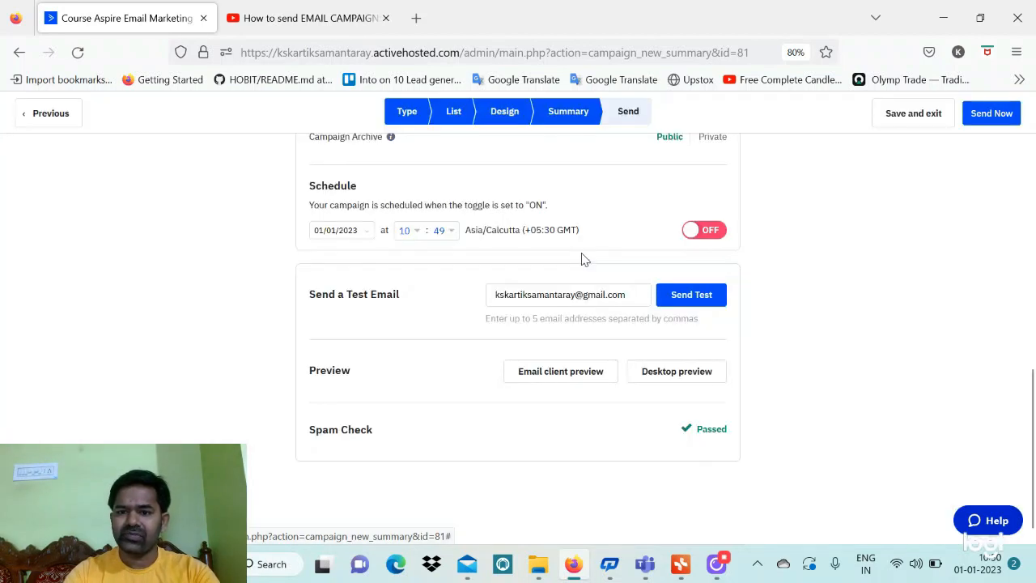
# Save Example-2 and return to the Campaigns list, where it shows as a One-Time draft
pyautogui.click(914, 115)
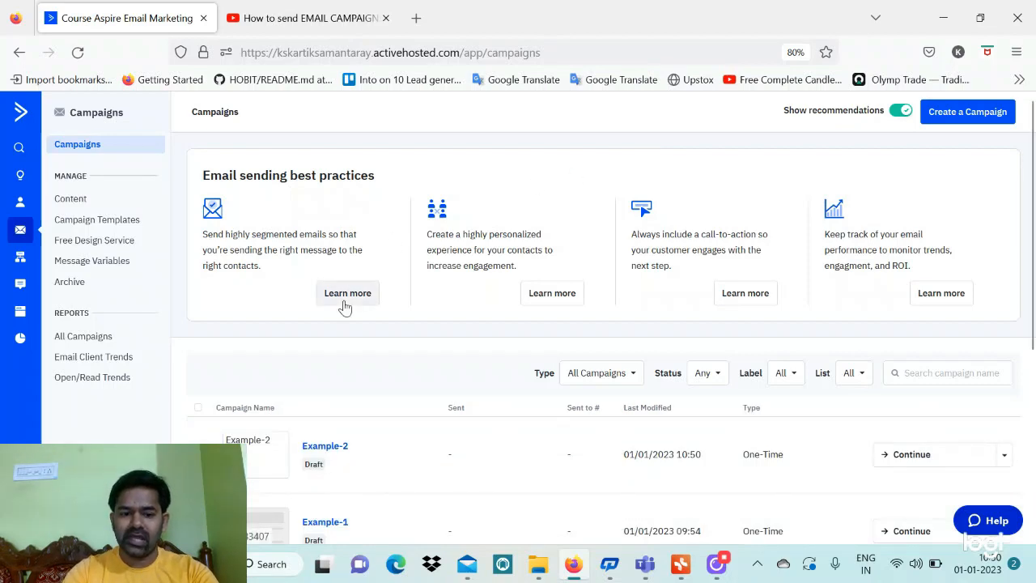
pyautogui.scroll(-3, 343, 305)
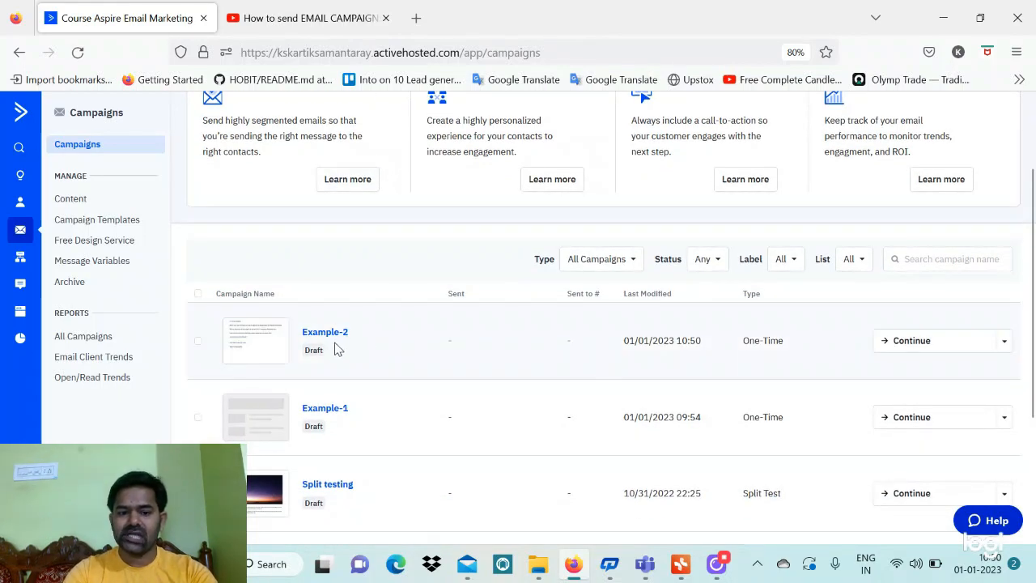
# Start a new campaign and name it Example-3
pyautogui.scroll(3, 338, 345)
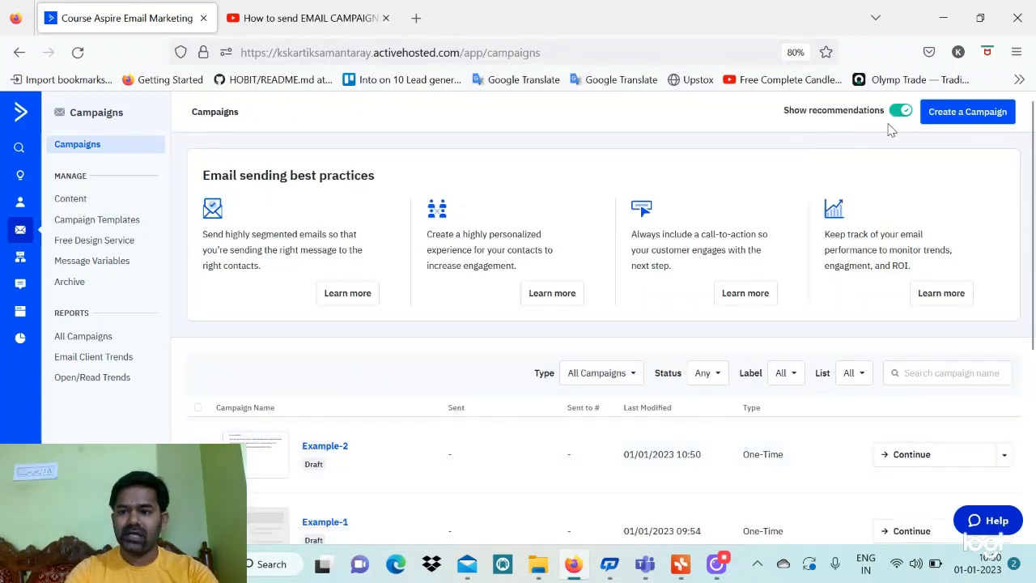
pyautogui.click(941, 118)
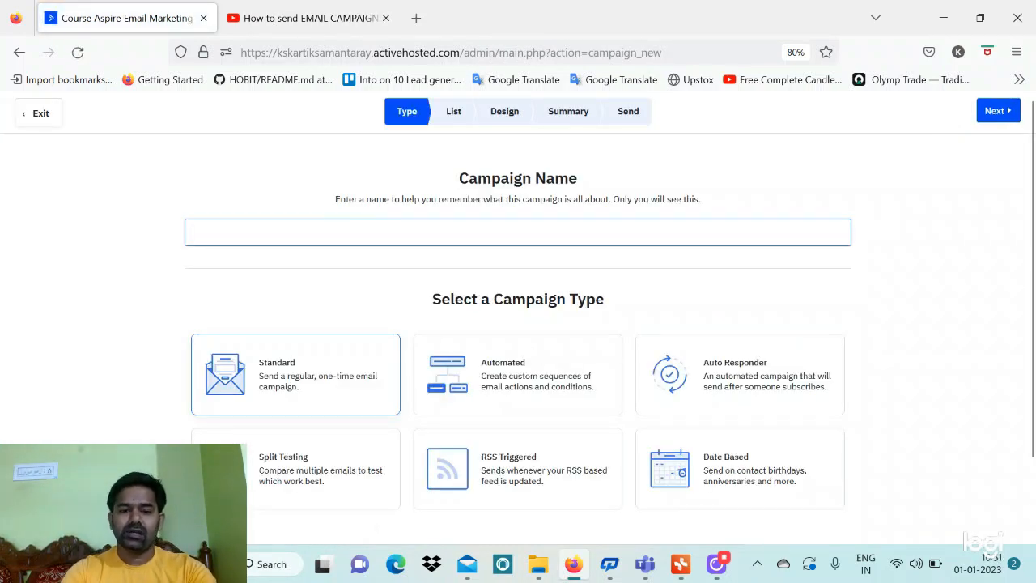
pyautogui.click(517, 232)
pyautogui.write('e')
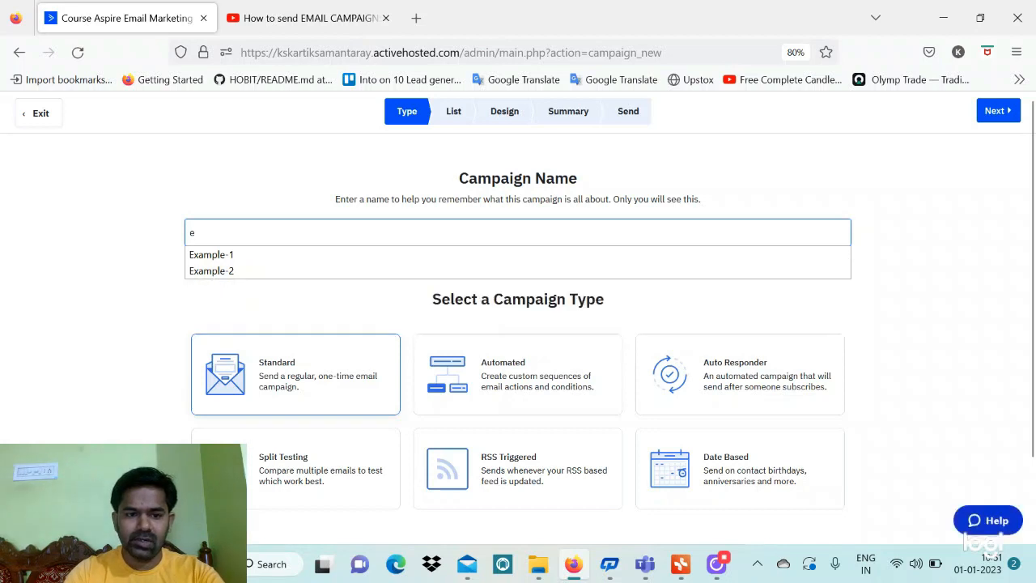
pyautogui.press('Down')
pyautogui.press('Down')
pyautogui.press('BackSpace')
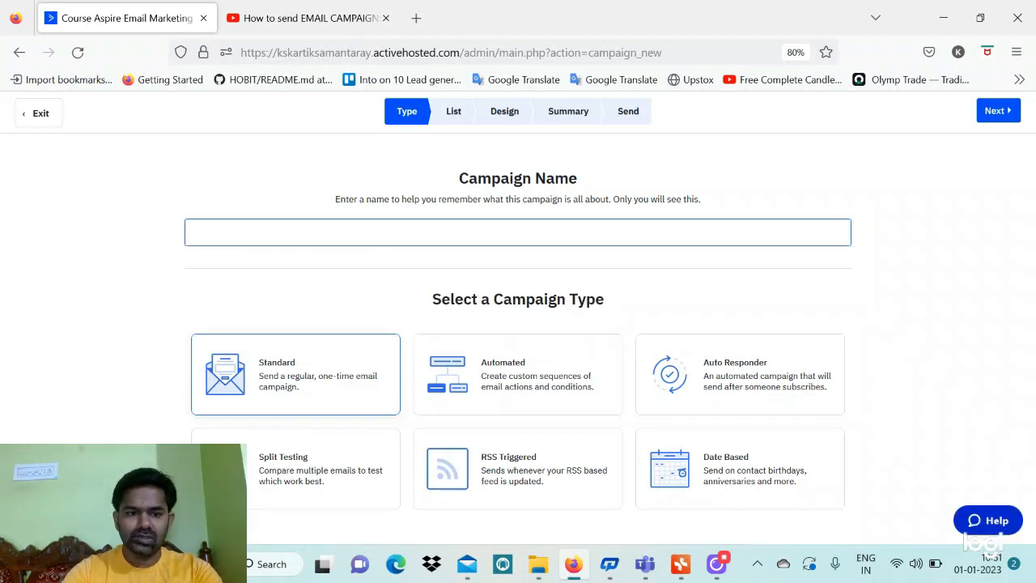
pyautogui.press('Down')
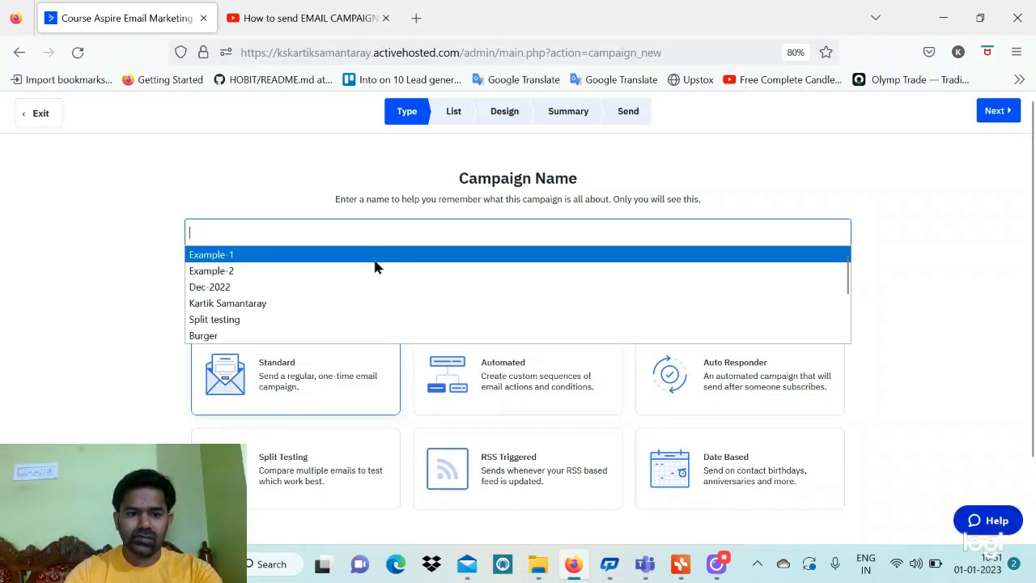
pyautogui.click(377, 263)
pyautogui.press('Down')
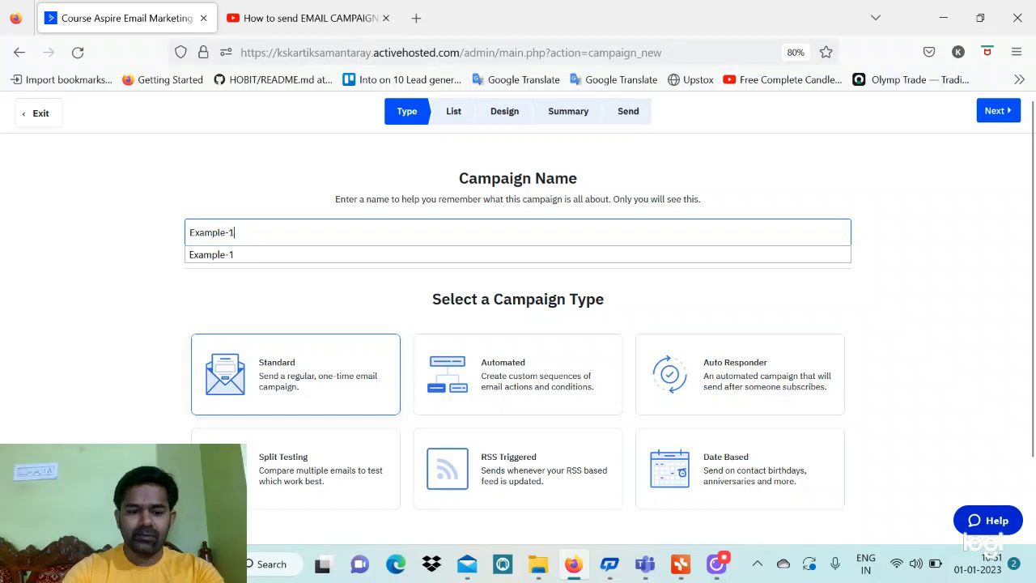
pyautogui.press('BackSpace')
pyautogui.write('3')
# Make Example-3 a Split Testing campaign and advance to list selection
pyautogui.scroll(-2, 360, 319)
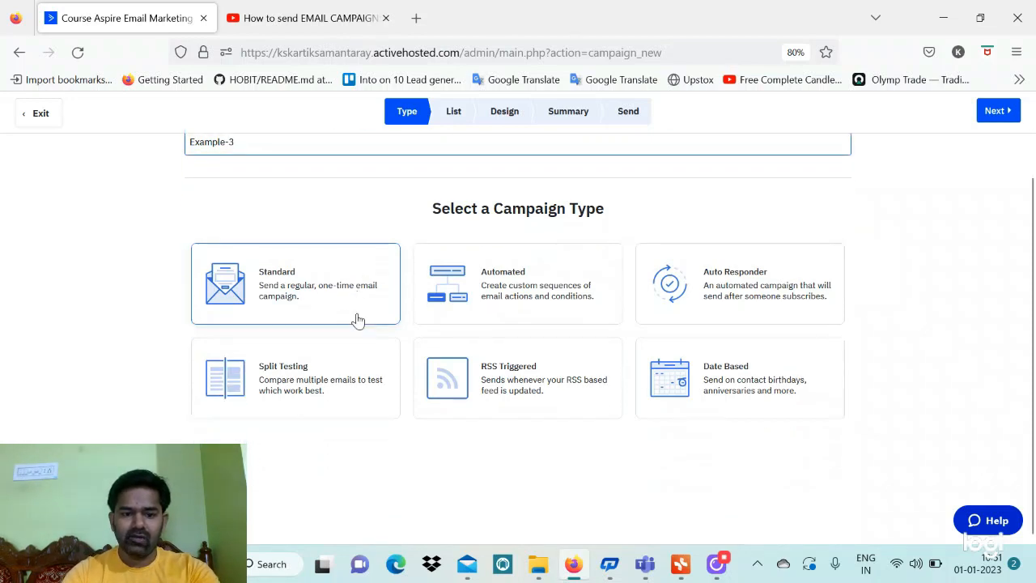
pyautogui.click(307, 372)
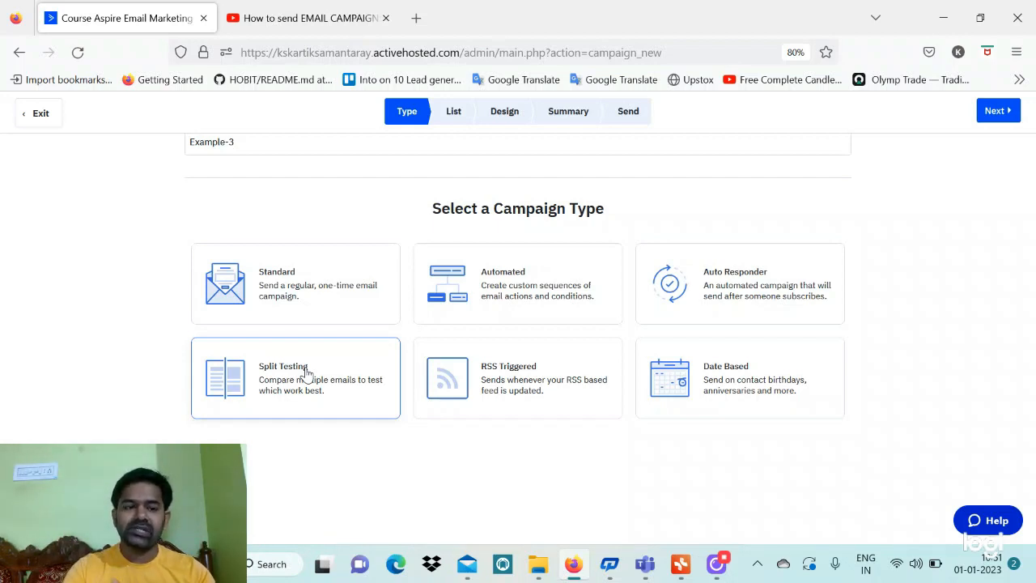
pyautogui.click(984, 118)
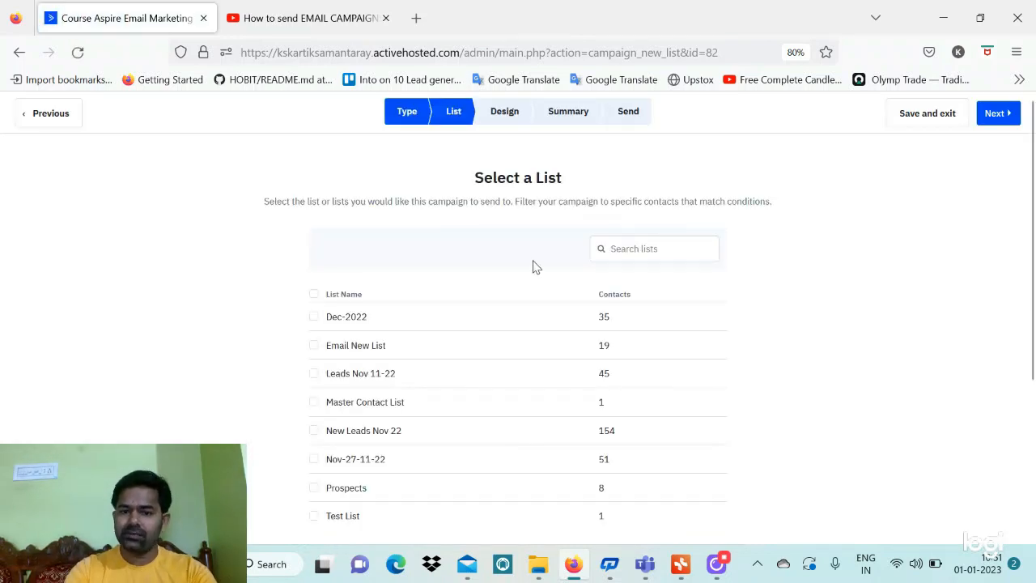
# Send Example-3 to the Prospects list, split-testing subjects, sender and email contents
pyautogui.scroll(-3, 534, 267)
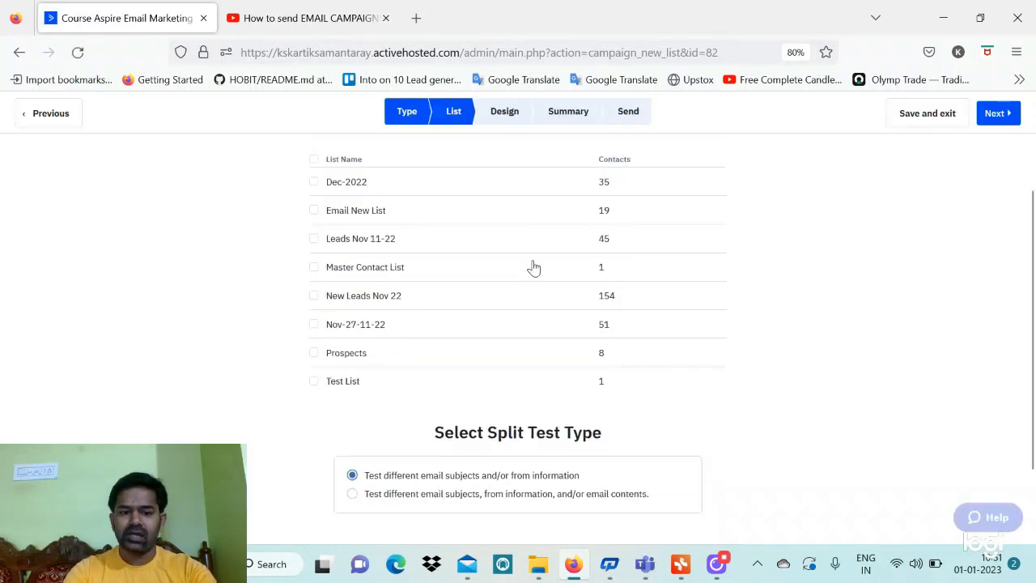
pyautogui.click(314, 354)
pyautogui.scroll(-3, 502, 363)
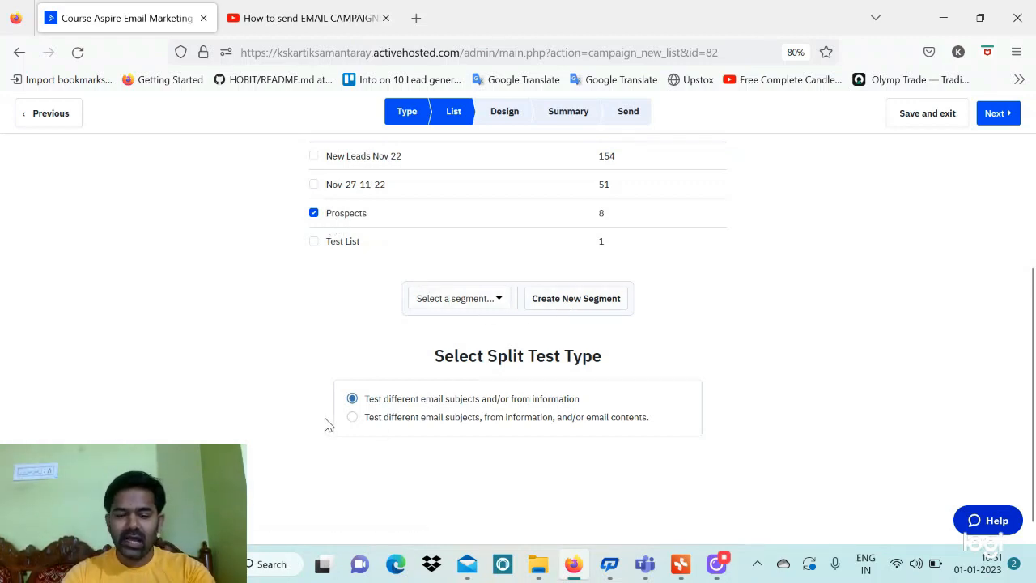
pyautogui.click(352, 418)
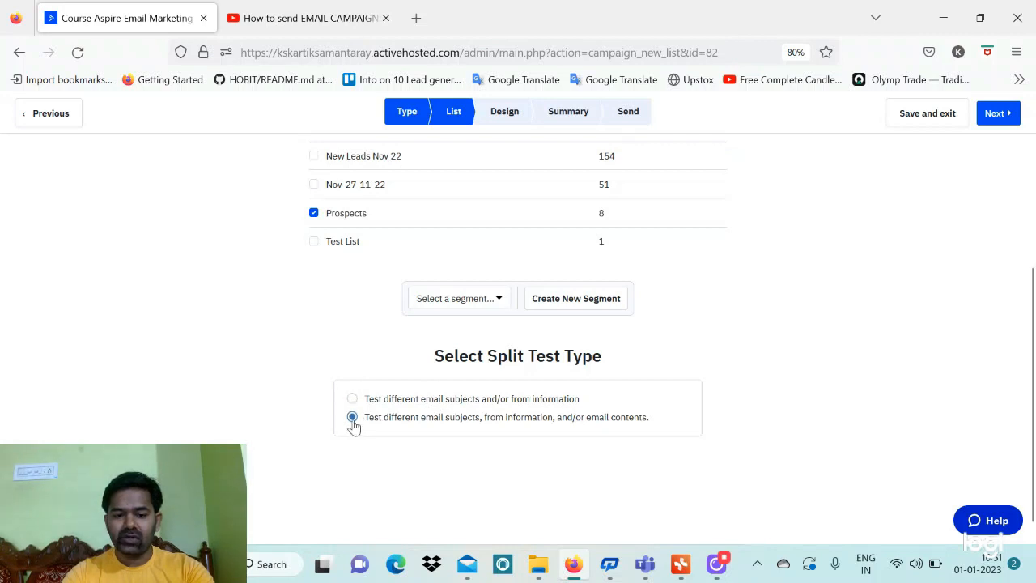
pyautogui.click(352, 400)
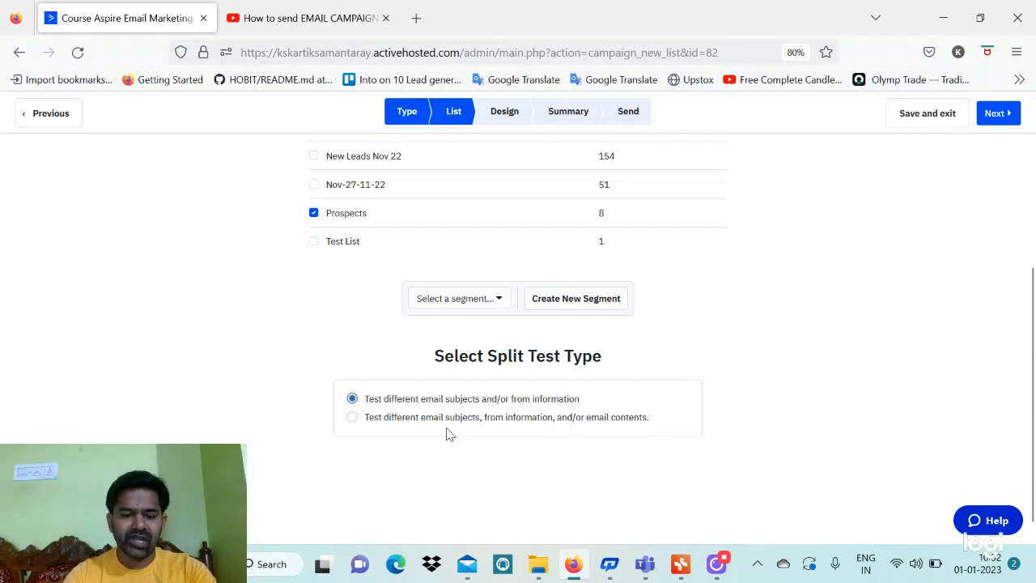
pyautogui.click(352, 417)
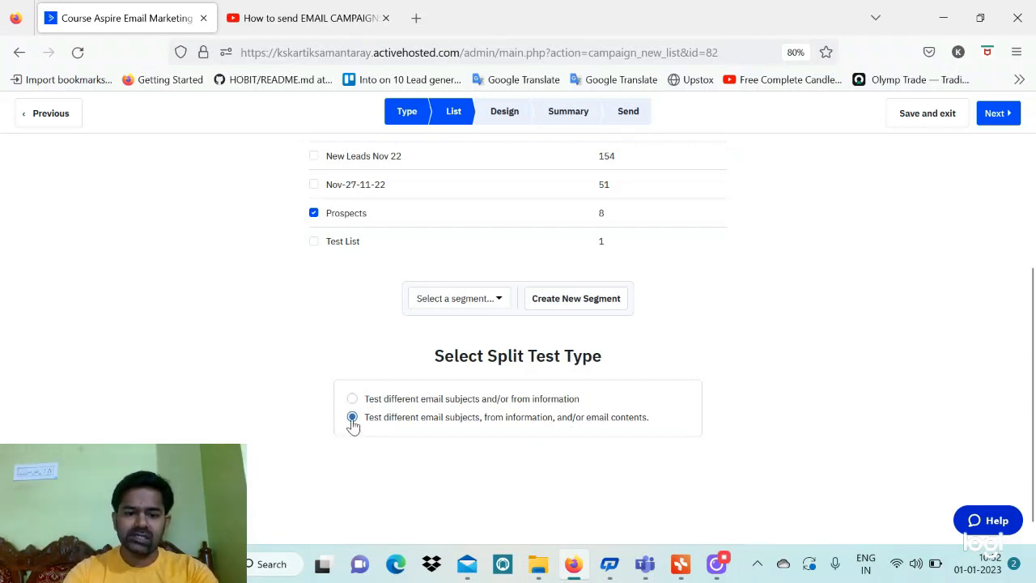
pyautogui.click(1001, 120)
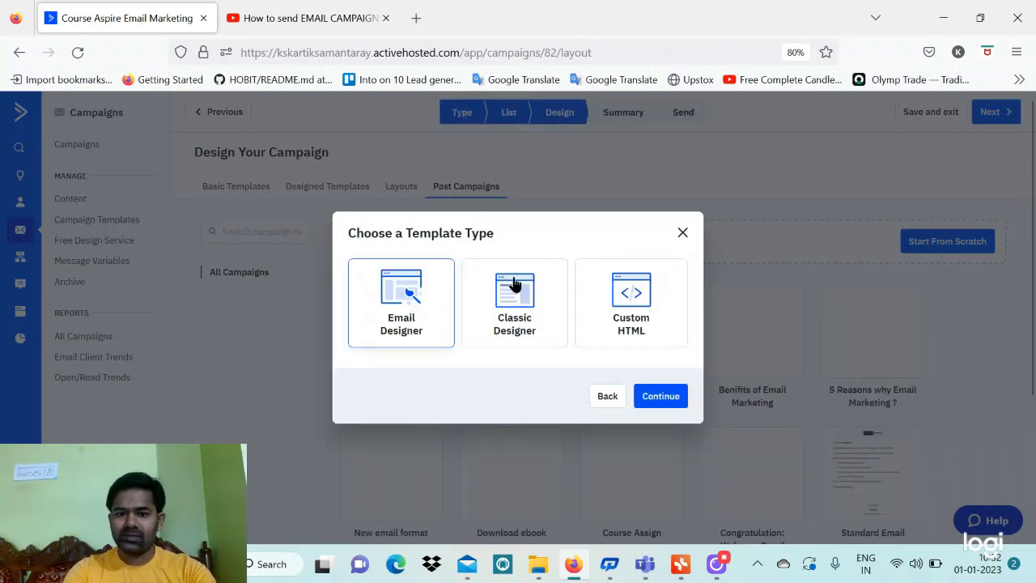
# Choose the Classic Designer and reuse the 'Less than 1 hour' past campaign's content
pyautogui.click(514, 286)
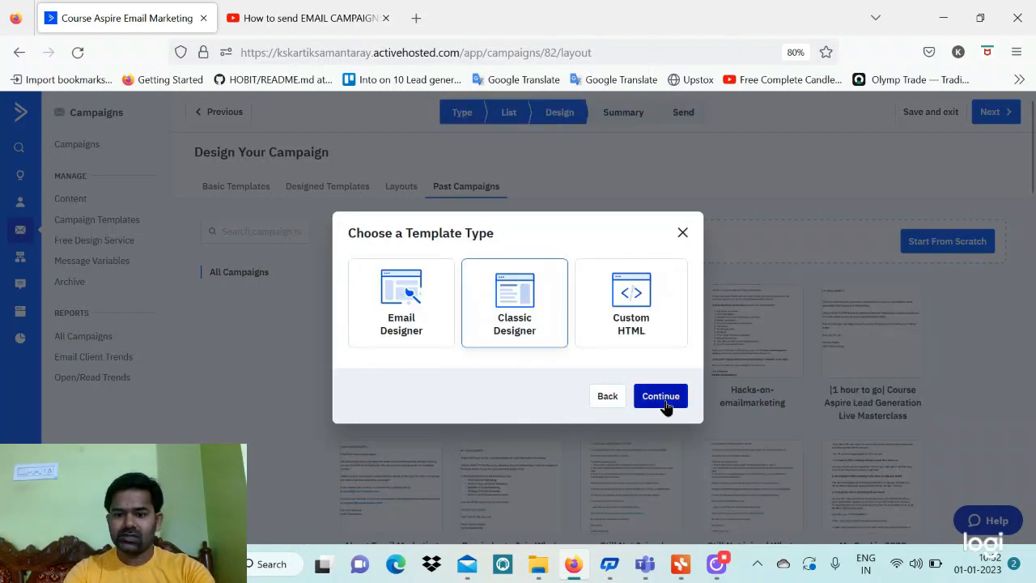
pyautogui.click(661, 398)
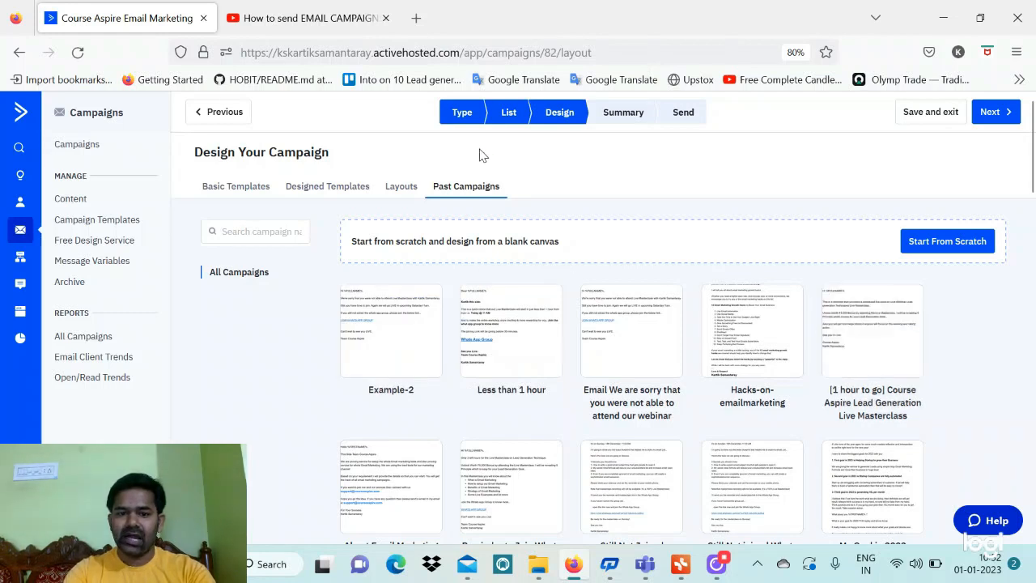
pyautogui.moveTo(494, 328)
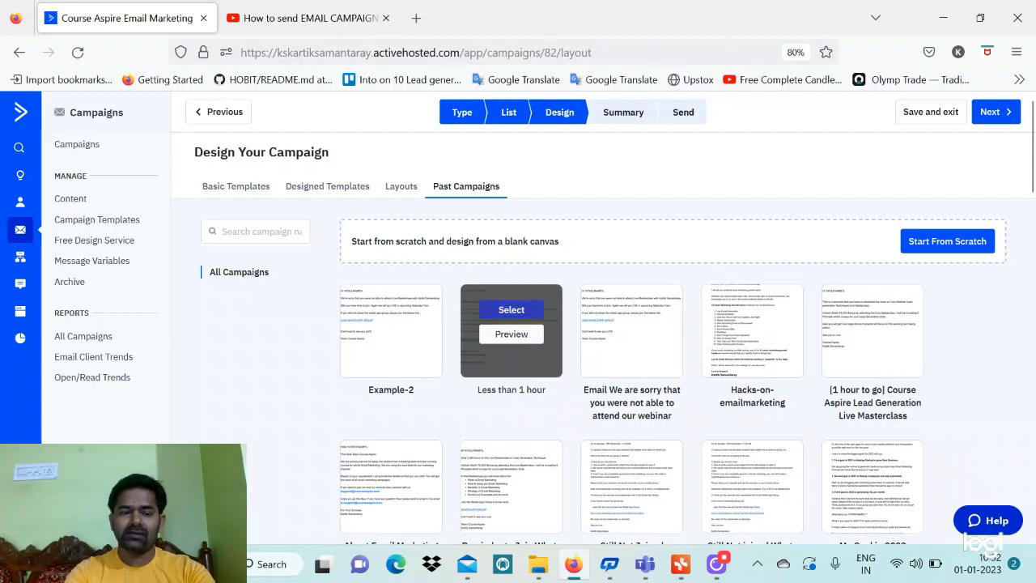
pyautogui.click(511, 310)
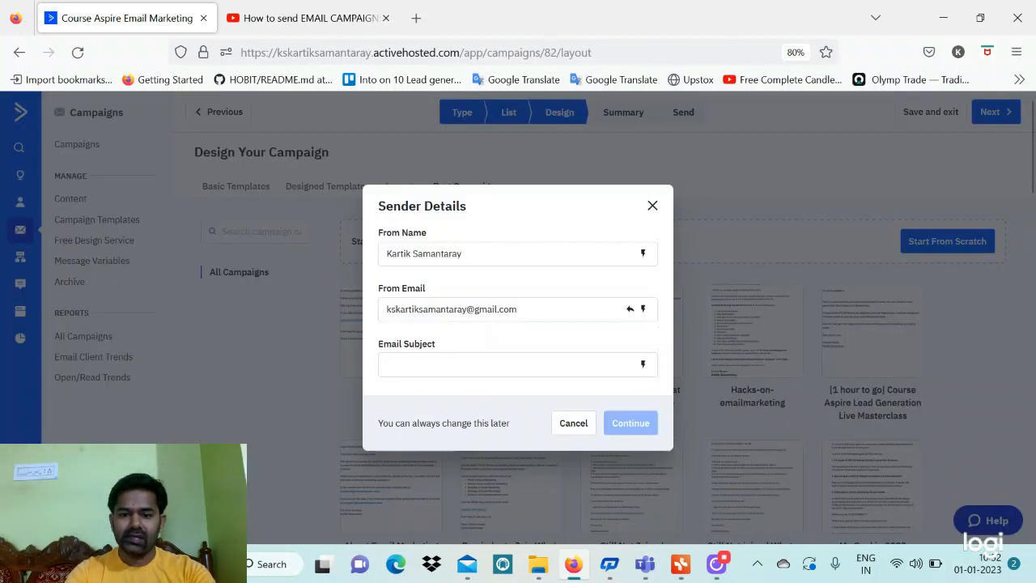
# Set the subject to %FIRSTNAME%, Welcome2 and confirm the sender details
pyautogui.click(638, 364)
pyautogui.click(644, 364)
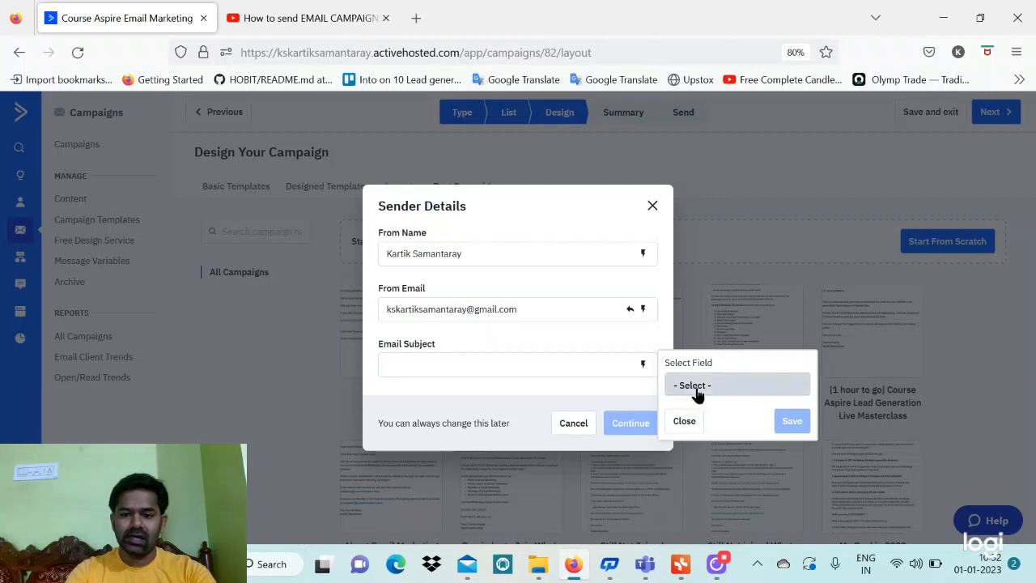
pyautogui.click(696, 386)
pyautogui.click(722, 460)
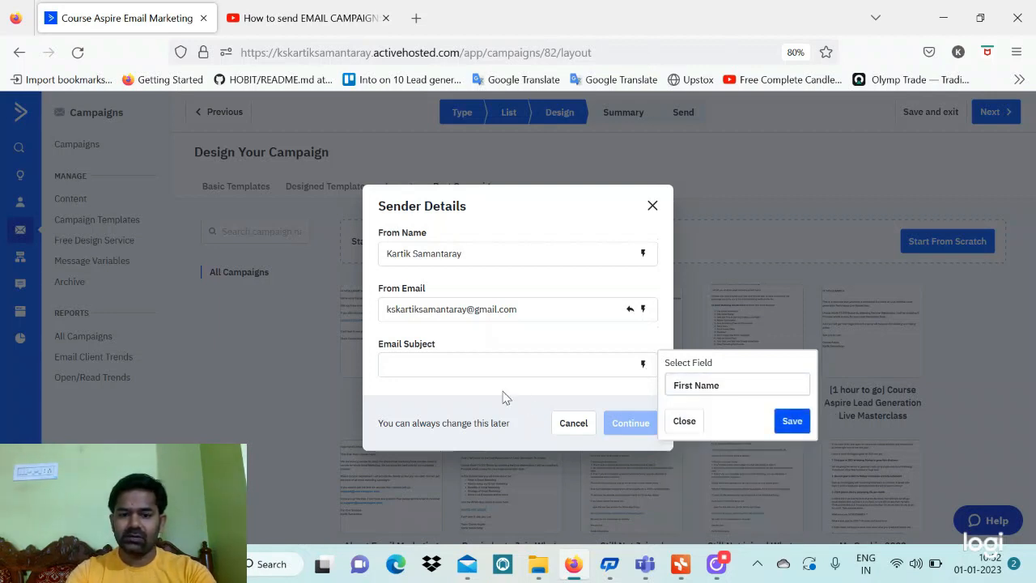
pyautogui.click(789, 421)
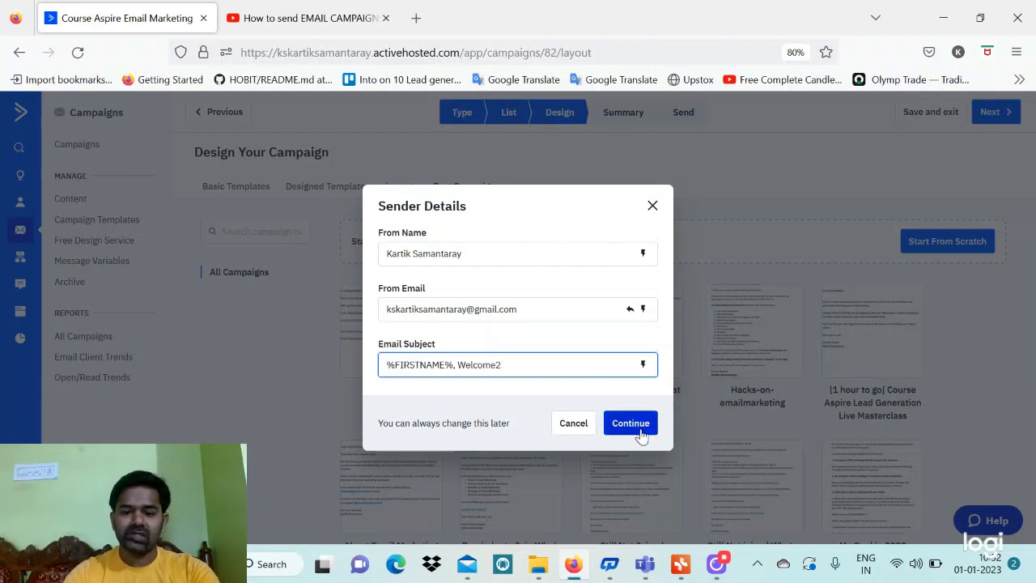
pyautogui.click(639, 429)
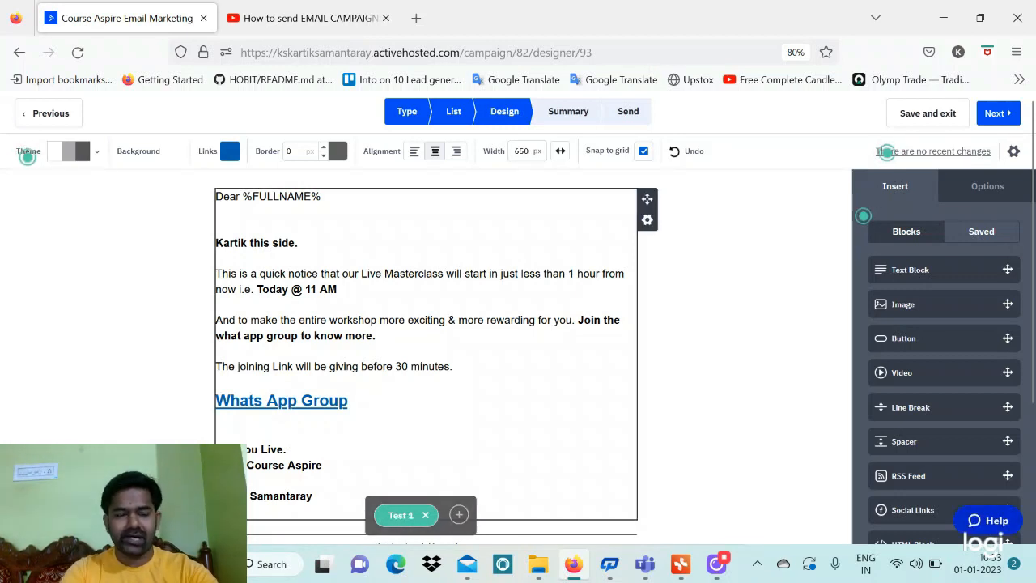
# Add a second email version, Test 2, and go to the Campaign Summary
pyautogui.click(461, 520)
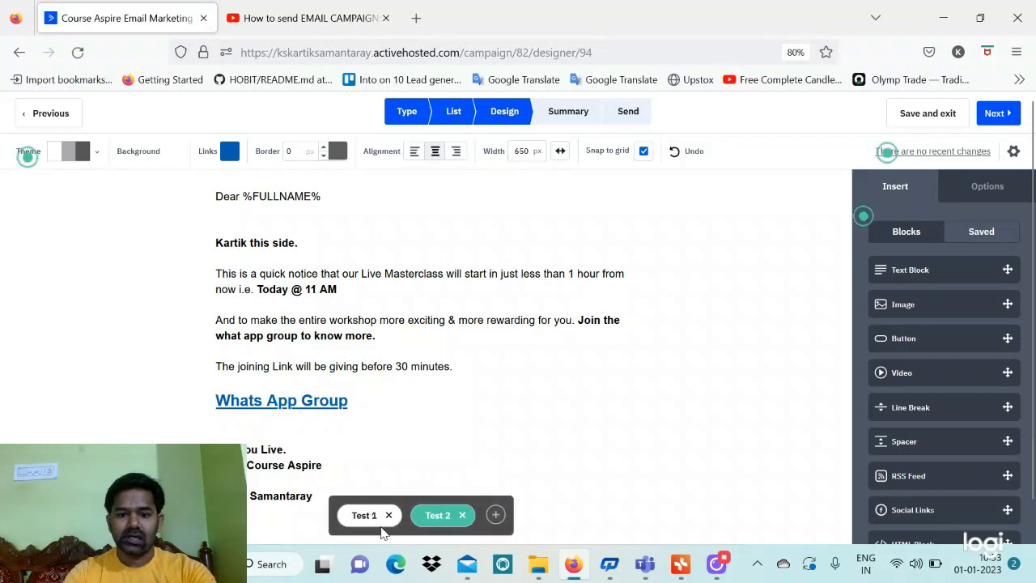
pyautogui.click(997, 116)
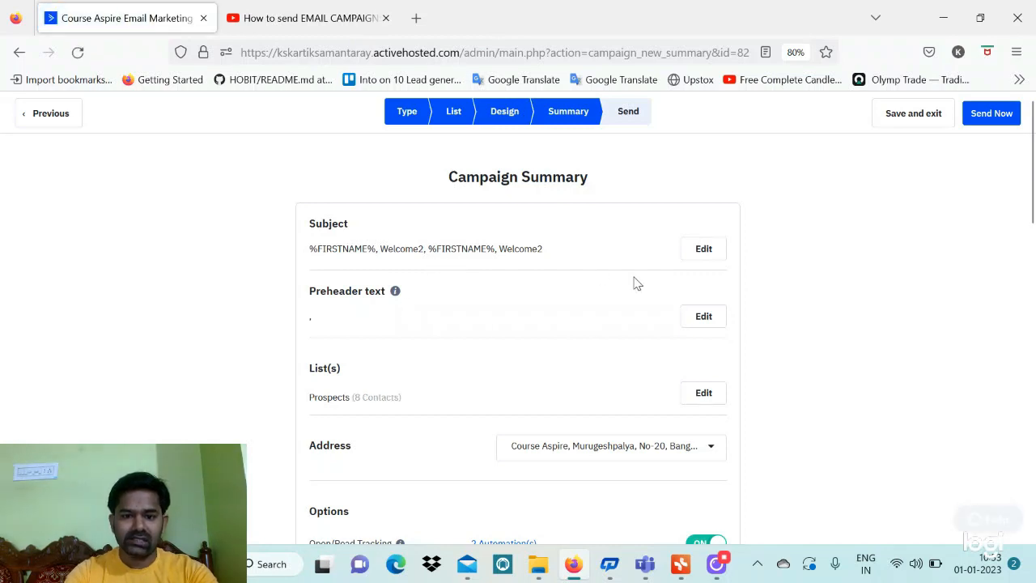
pyautogui.scroll(-5, 634, 335)
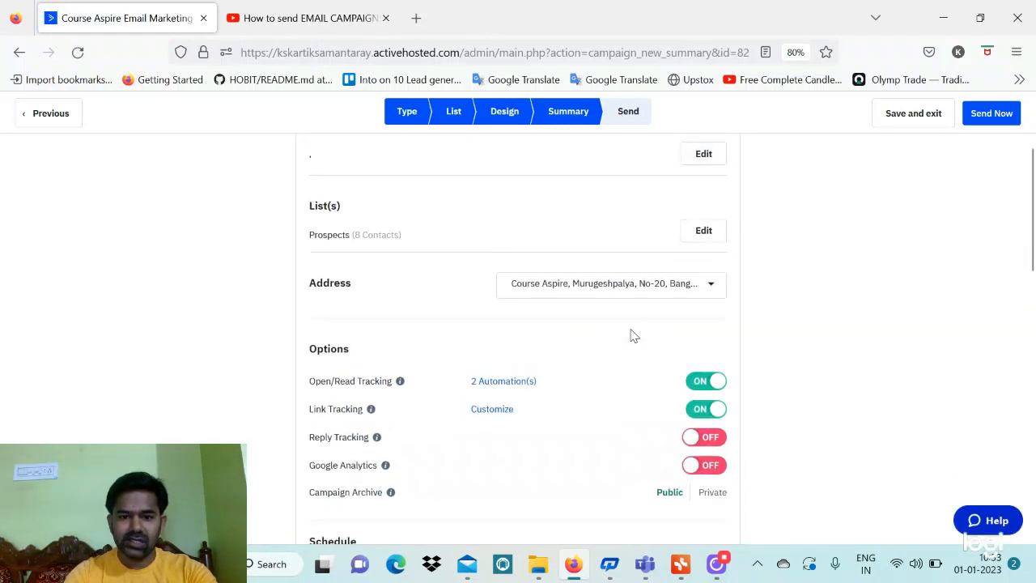
pyautogui.scroll(-4, 634, 335)
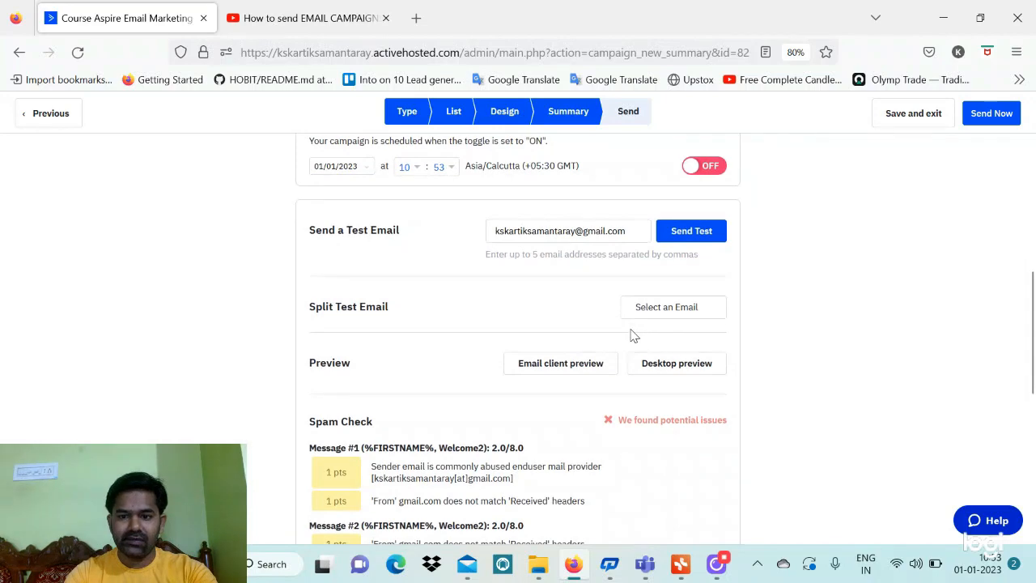
pyautogui.scroll(-2, 634, 335)
pyautogui.scroll(10, 598, 335)
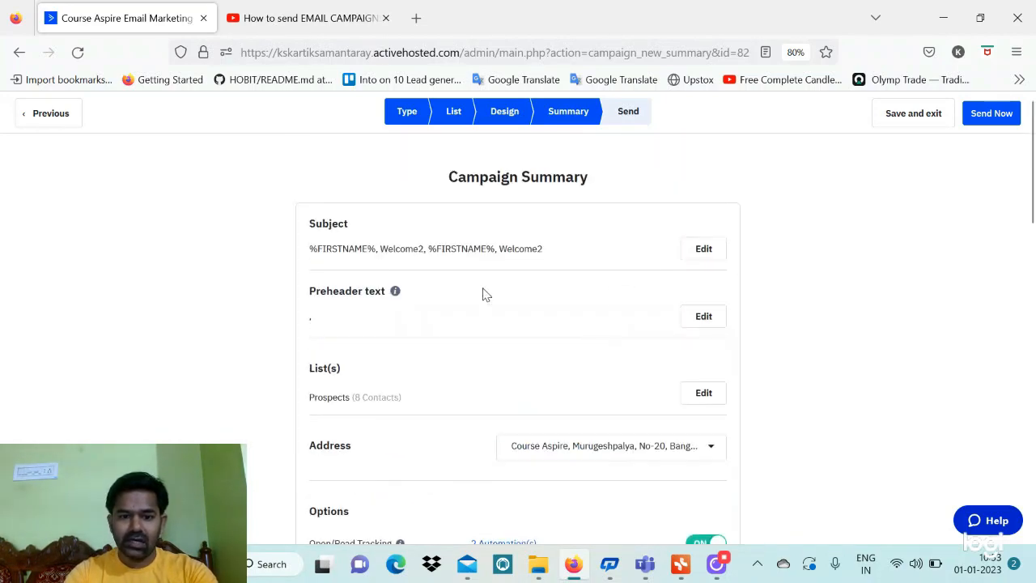
pyautogui.scroll(-2, 408, 386)
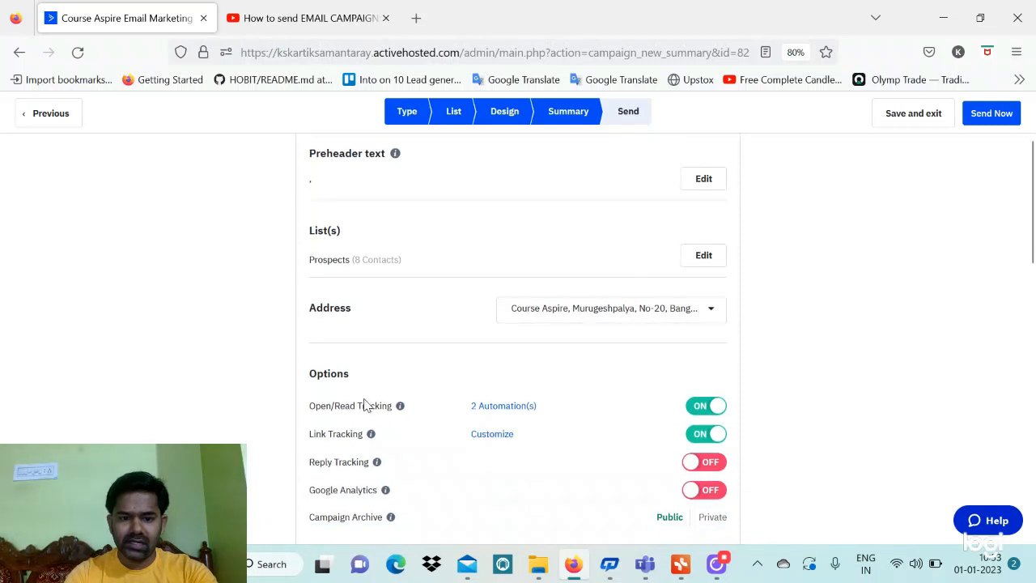
pyautogui.scroll(-2, 364, 405)
pyautogui.scroll(4, 365, 405)
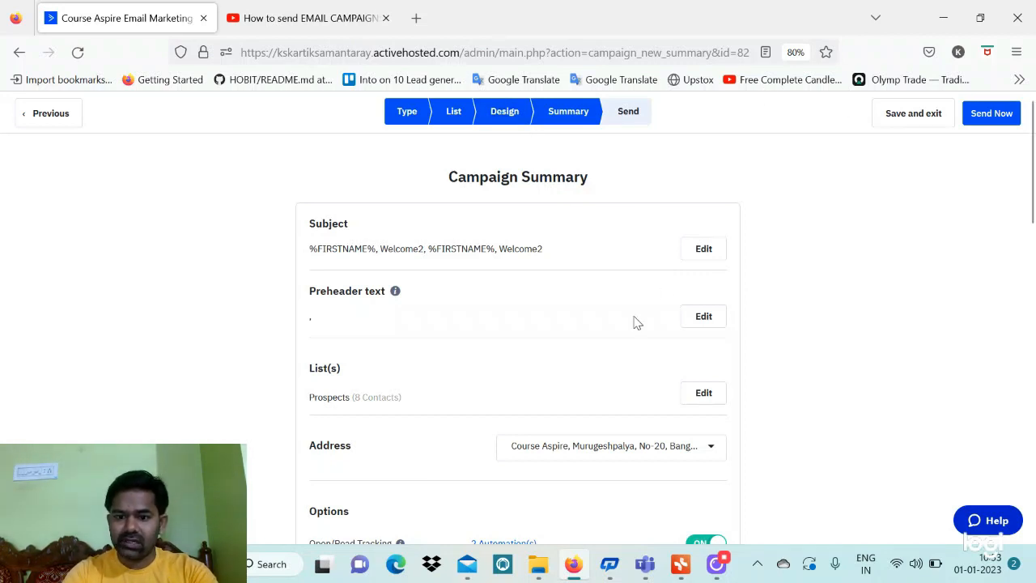
pyautogui.scroll(-5, 635, 322)
pyautogui.scroll(-3, 636, 323)
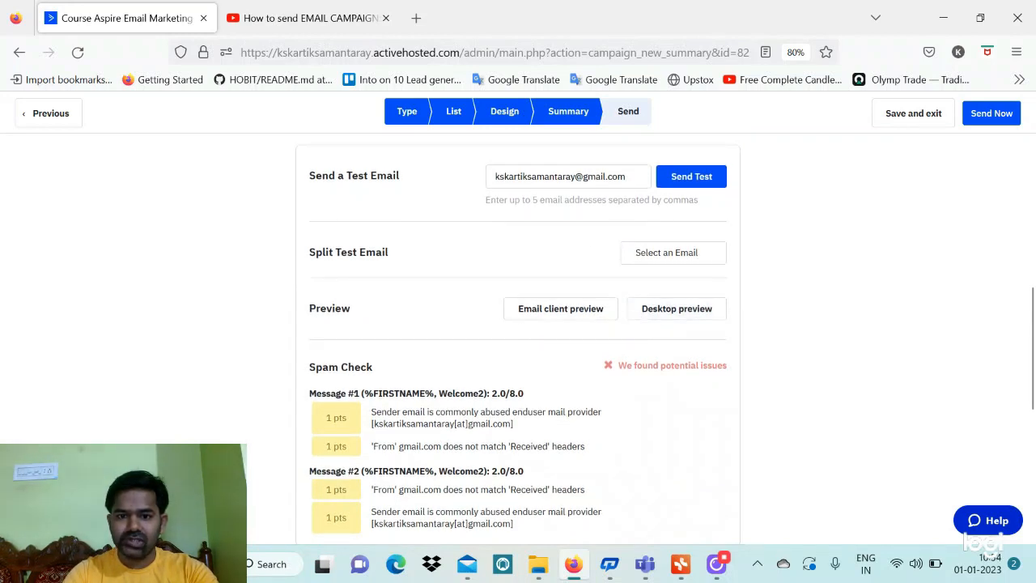
pyautogui.moveTo(628, 176); pyautogui.dragTo(493, 177)
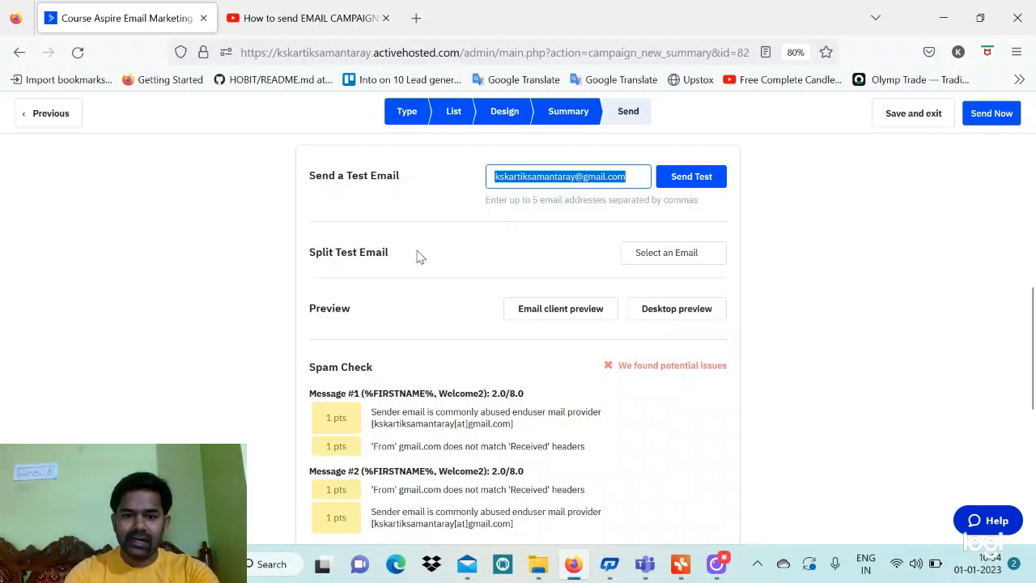
pyautogui.click(680, 266)
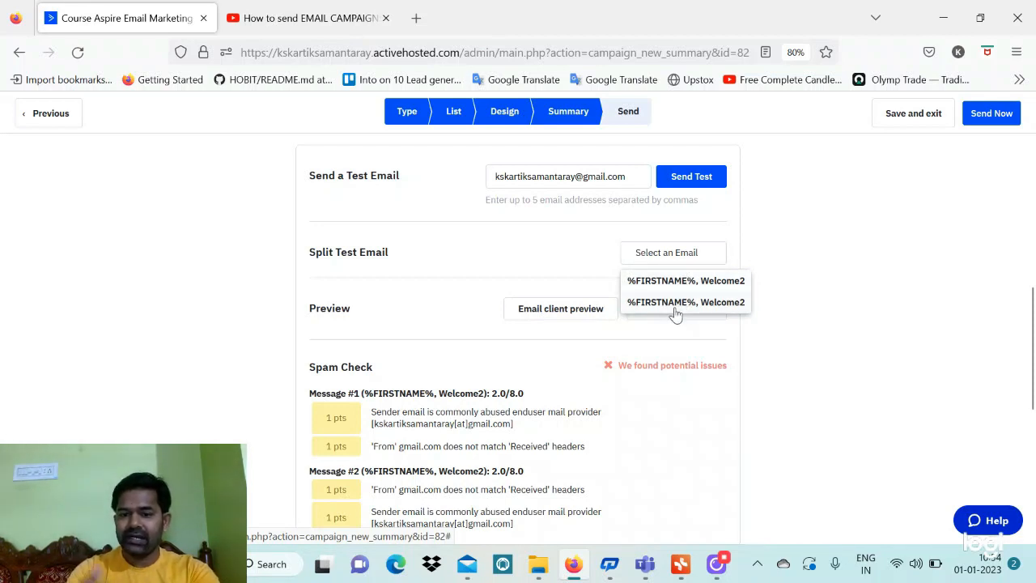
pyautogui.click(511, 273)
pyautogui.scroll(-3, 511, 274)
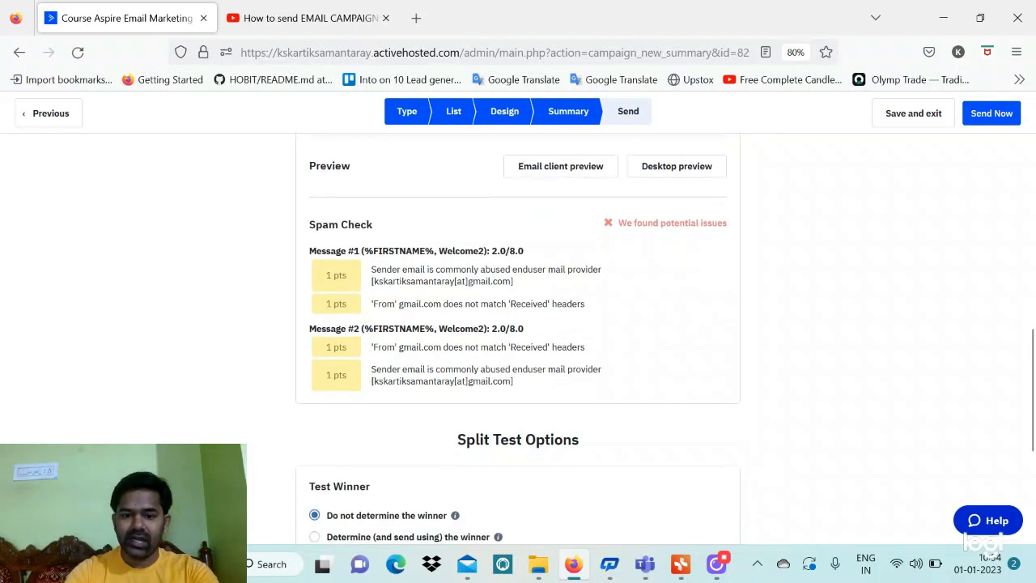
pyautogui.scroll(-4, 430, 331)
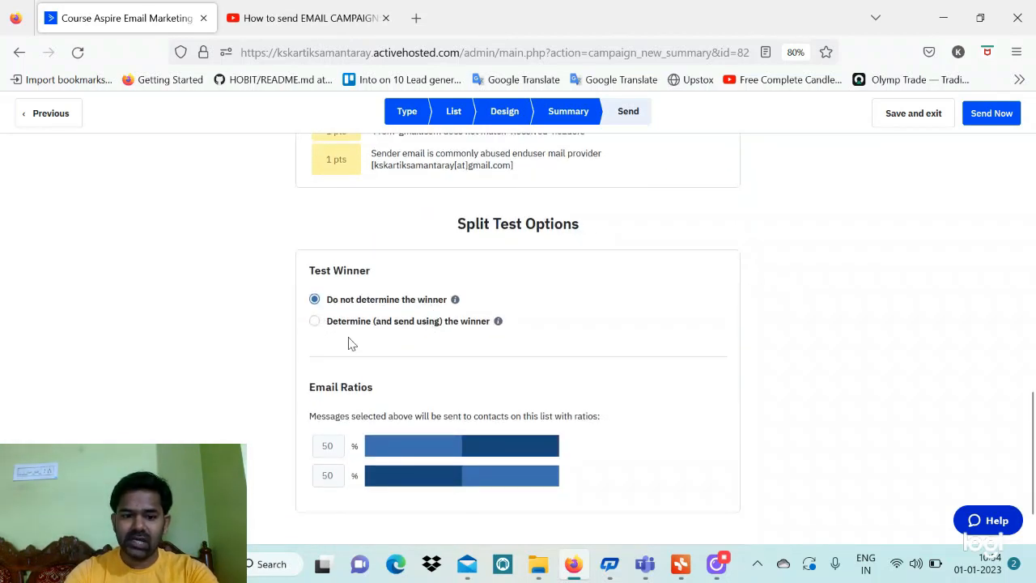
pyautogui.scroll(-2, 366, 327)
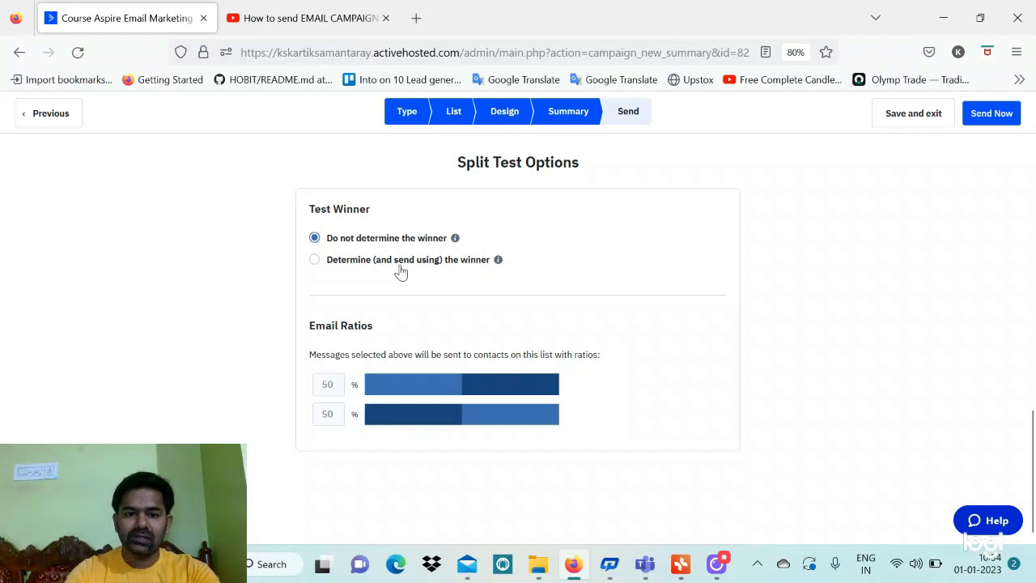
# Have the split test send the winner by Best Click Rate after 2 days, ratios 10/10/80
pyautogui.click(315, 261)
pyautogui.scroll(-3, 421, 287)
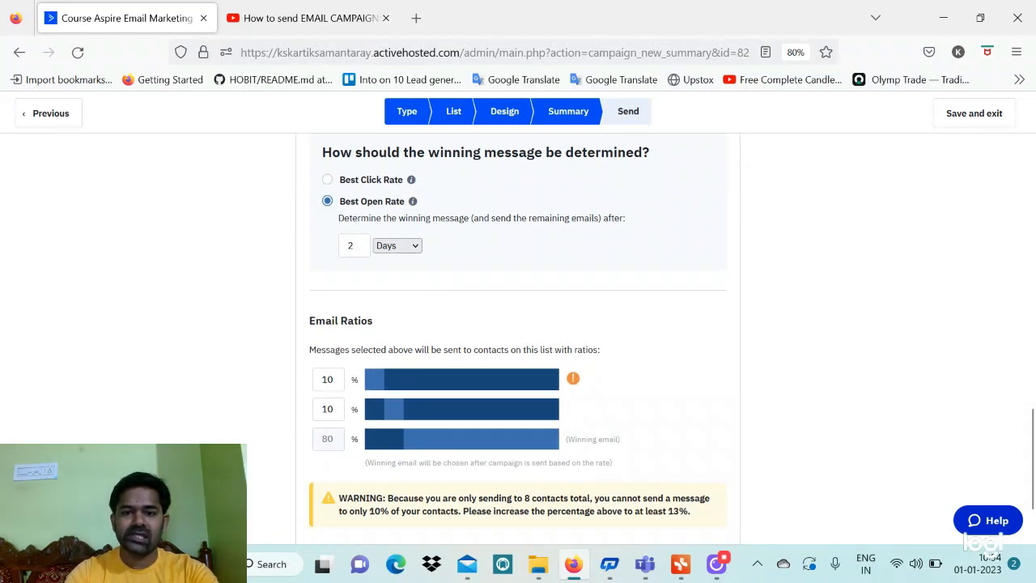
pyautogui.scroll(2, 328, 206)
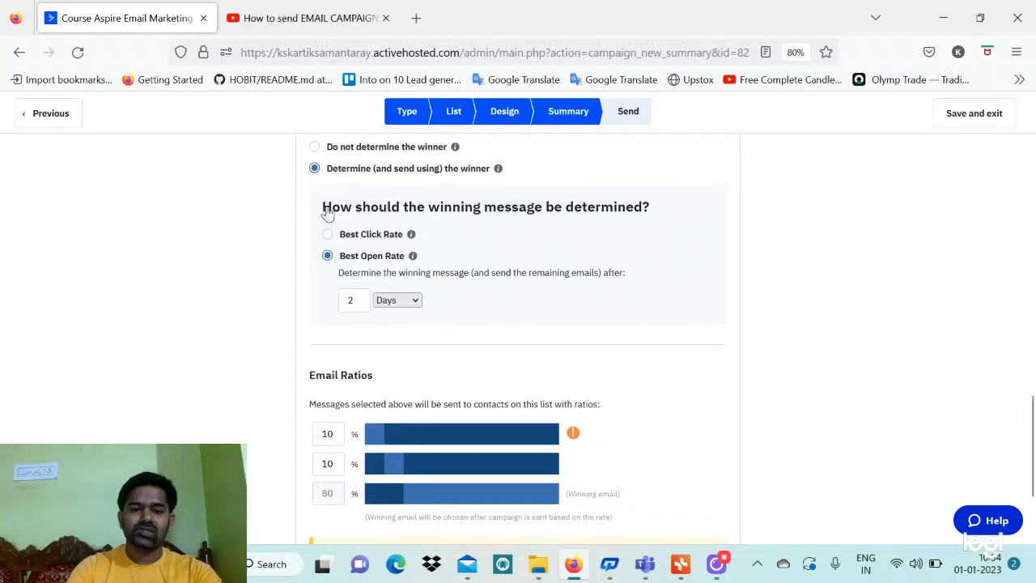
pyautogui.scroll(3, 257, 197)
pyautogui.scroll(-2, 257, 197)
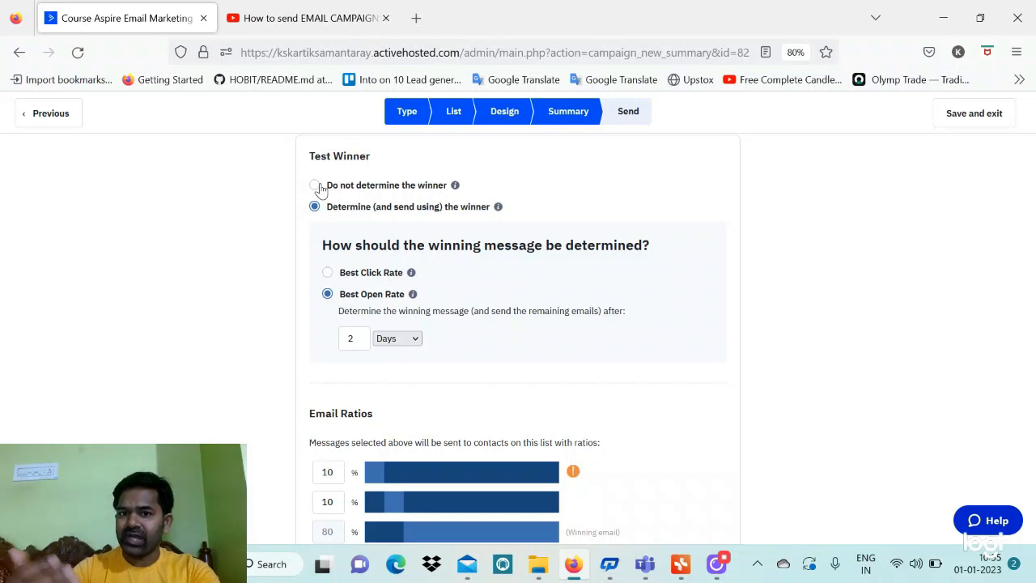
pyautogui.click(348, 275)
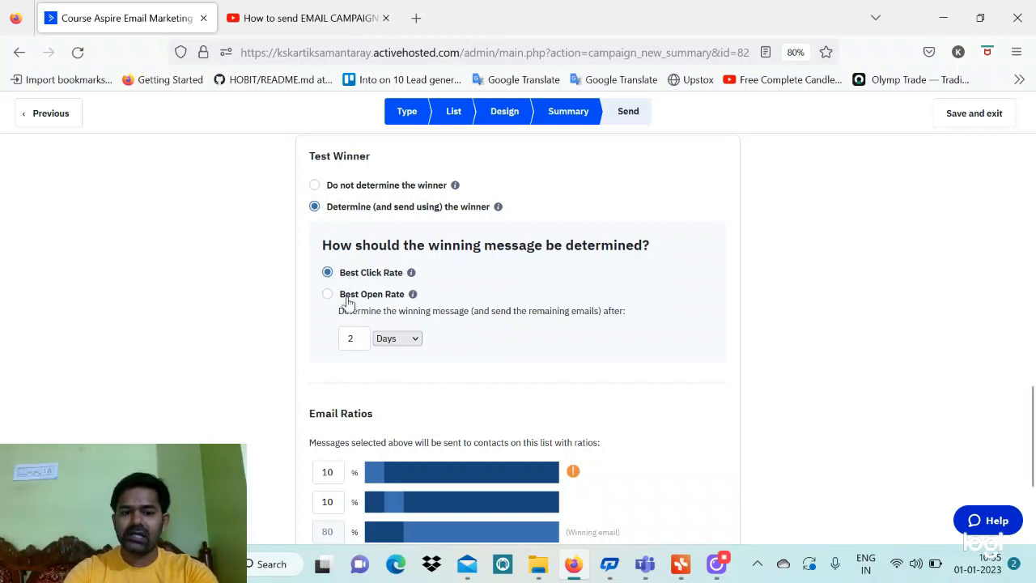
pyautogui.click(353, 296)
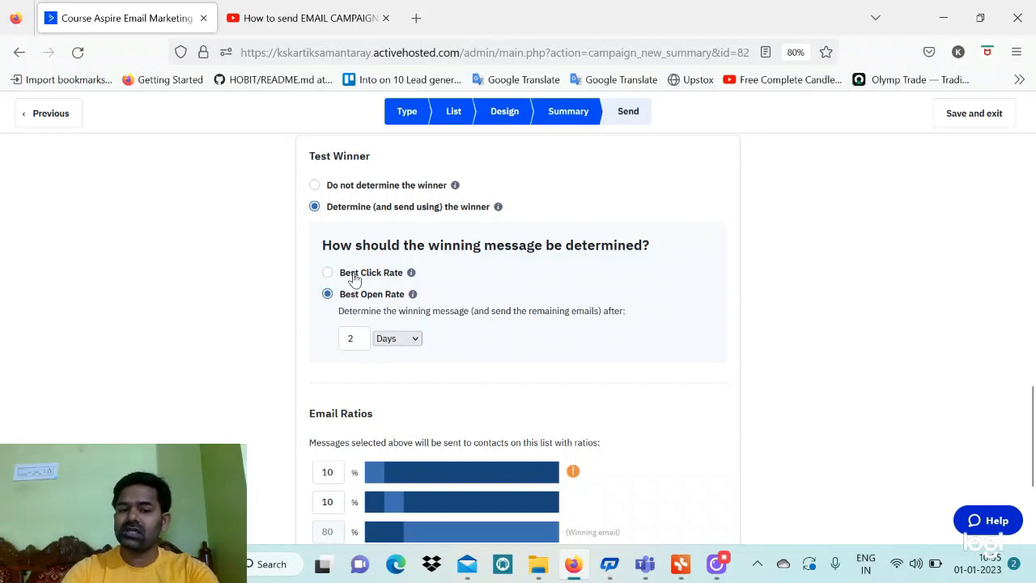
pyautogui.click(354, 277)
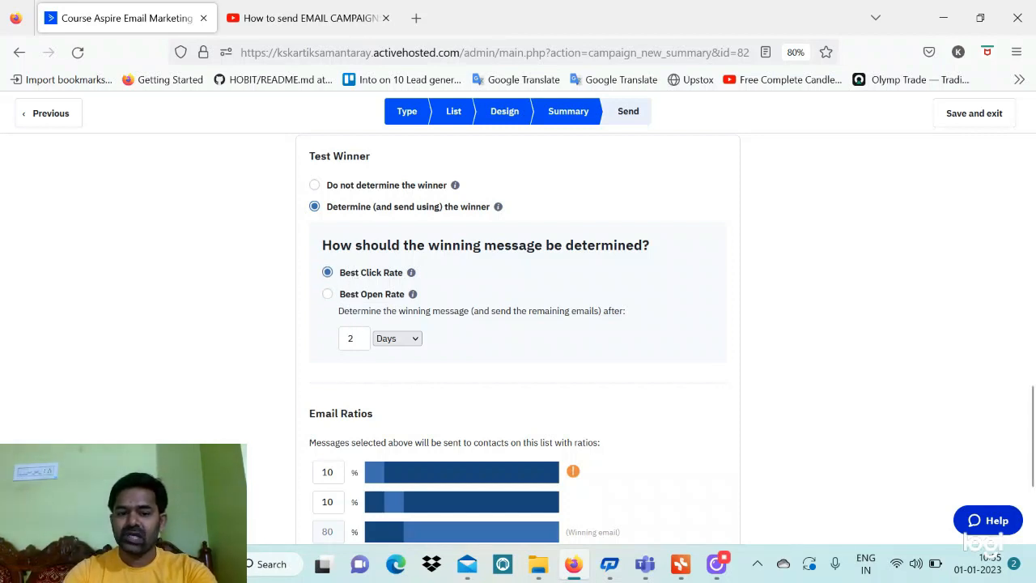
pyautogui.click(354, 338)
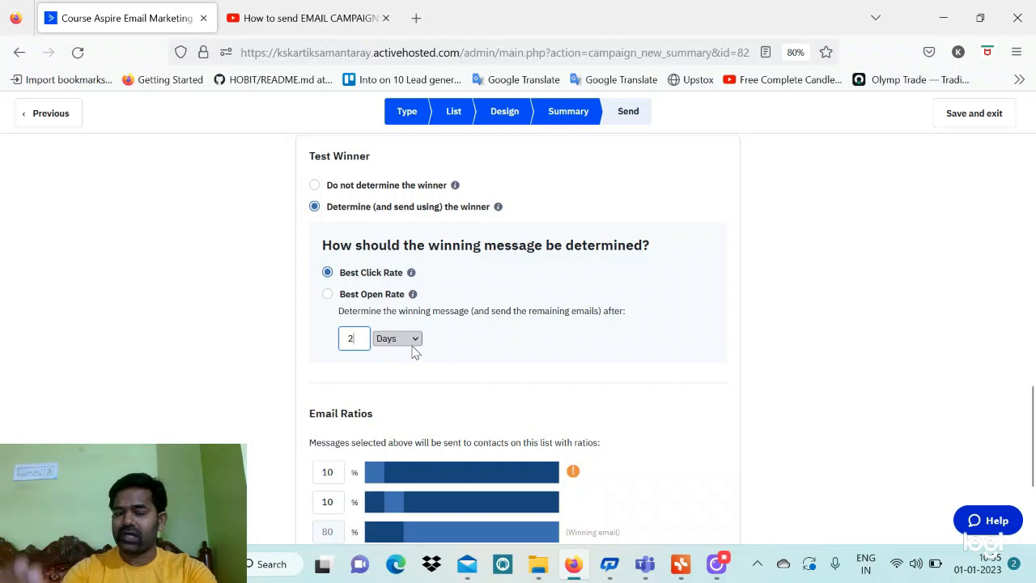
pyautogui.scroll(-2, 414, 349)
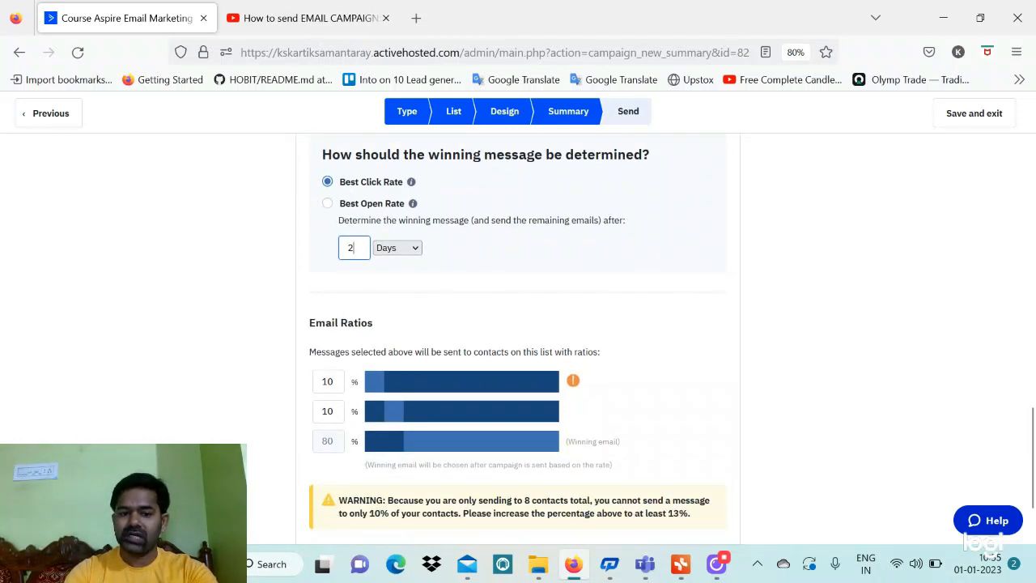
pyautogui.click(332, 381)
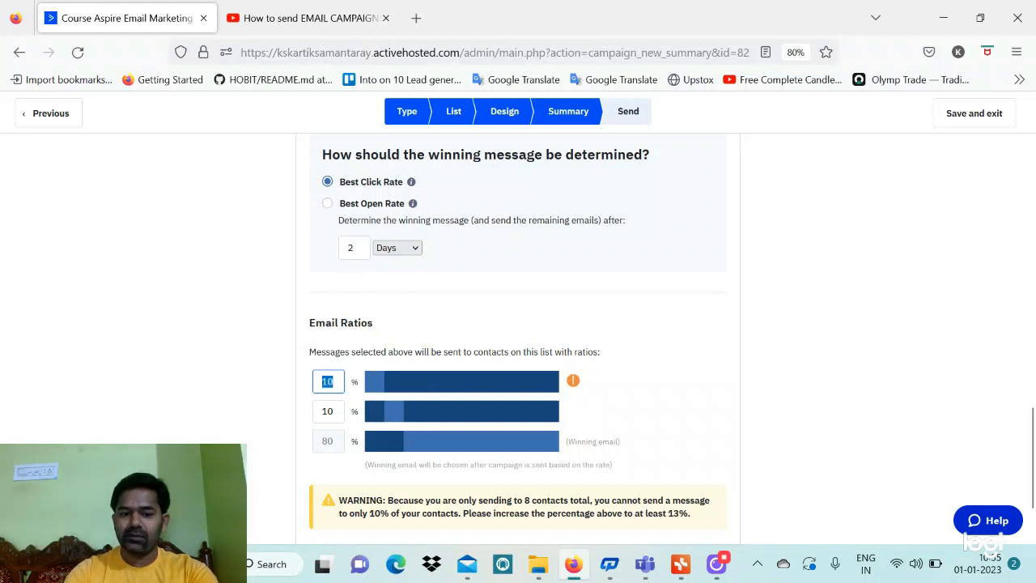
pyautogui.press('Tab')
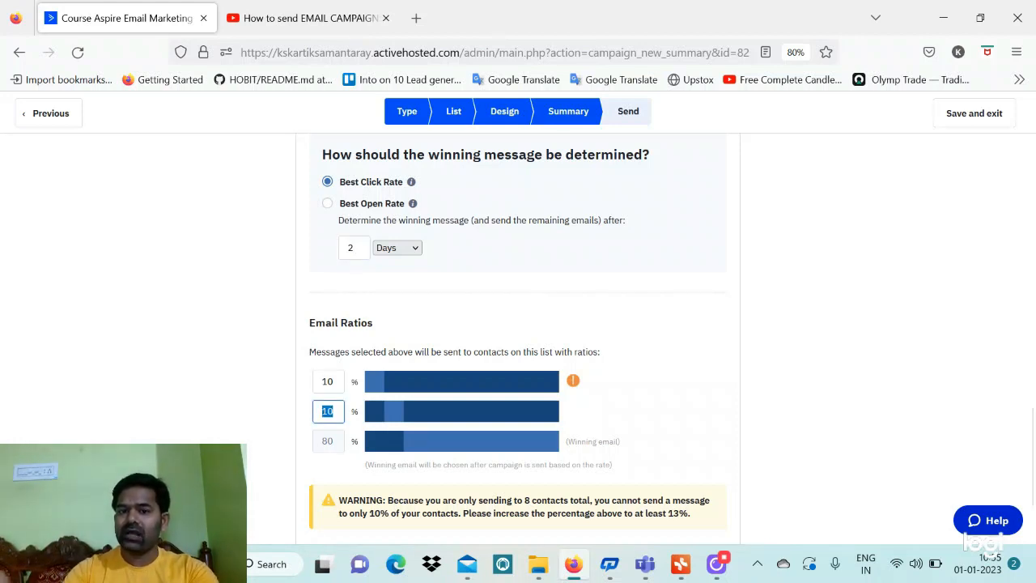
pyautogui.doubleClick(322, 443)
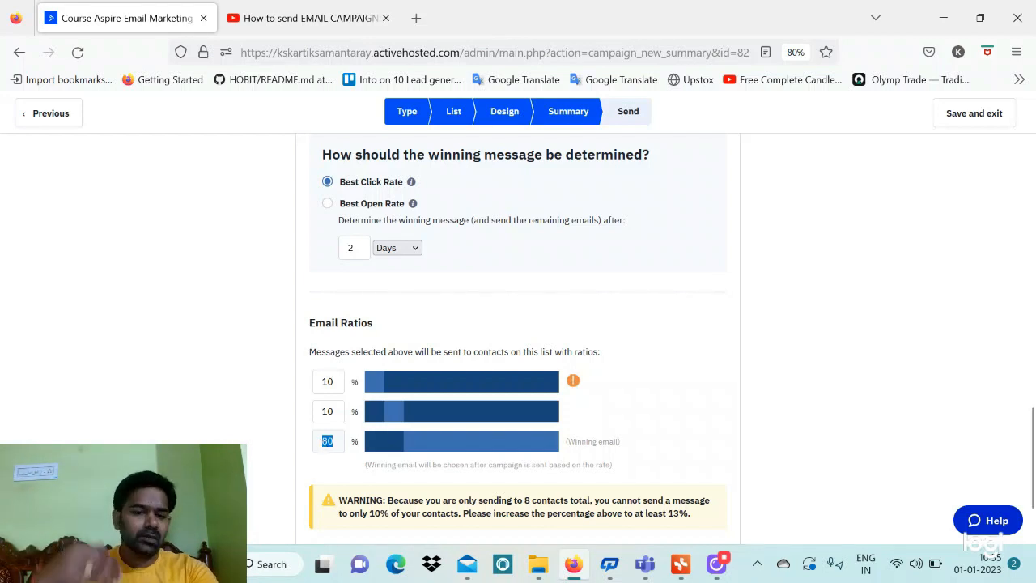
pyautogui.scroll(-3, 384, 498)
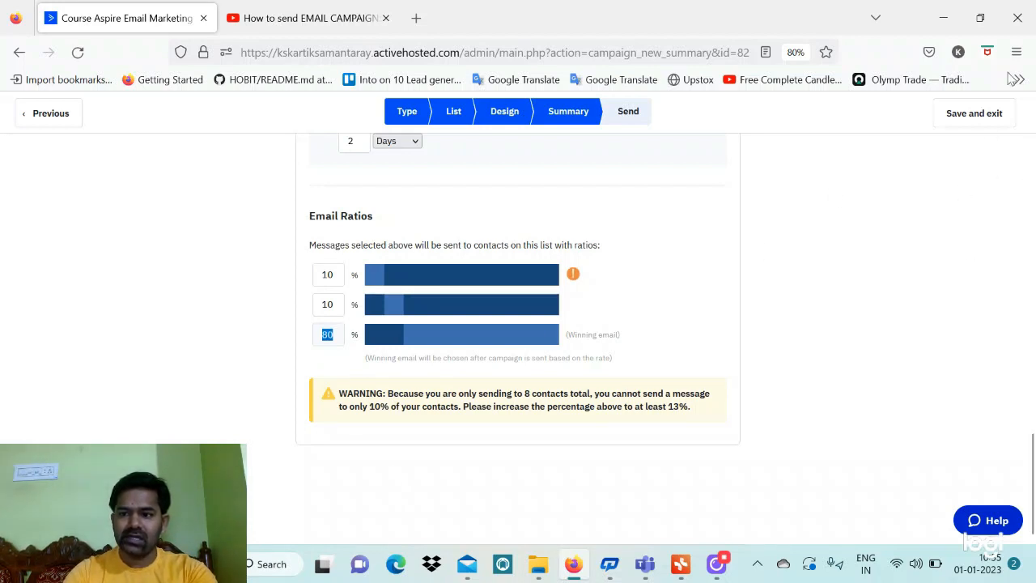
# Save Example-3, then start a new Auto Responder campaign named Example-4
pyautogui.click(975, 118)
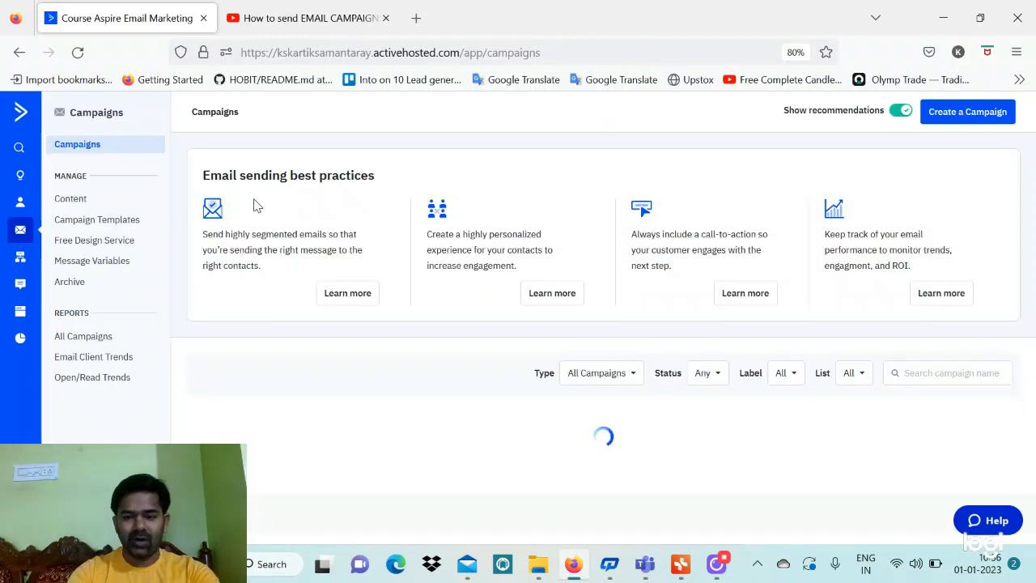
pyautogui.click(970, 115)
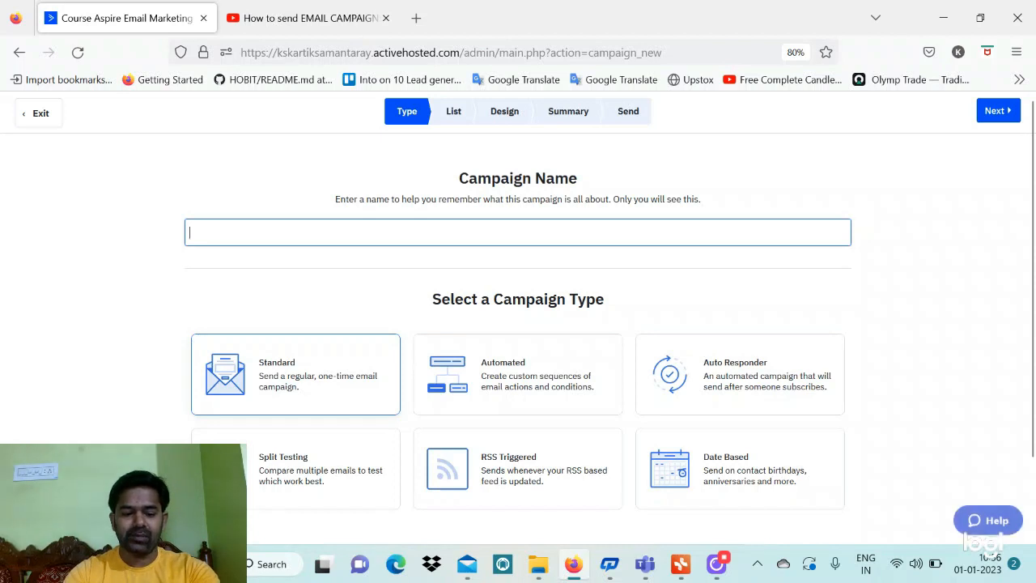
pyautogui.write('E')
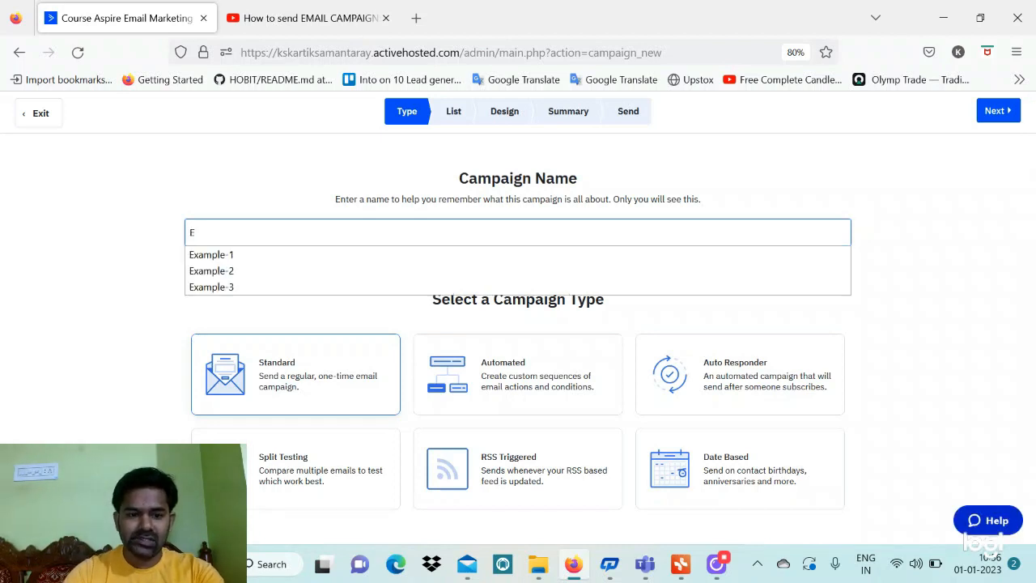
pyautogui.click(322, 261)
pyautogui.press('BackSpace')
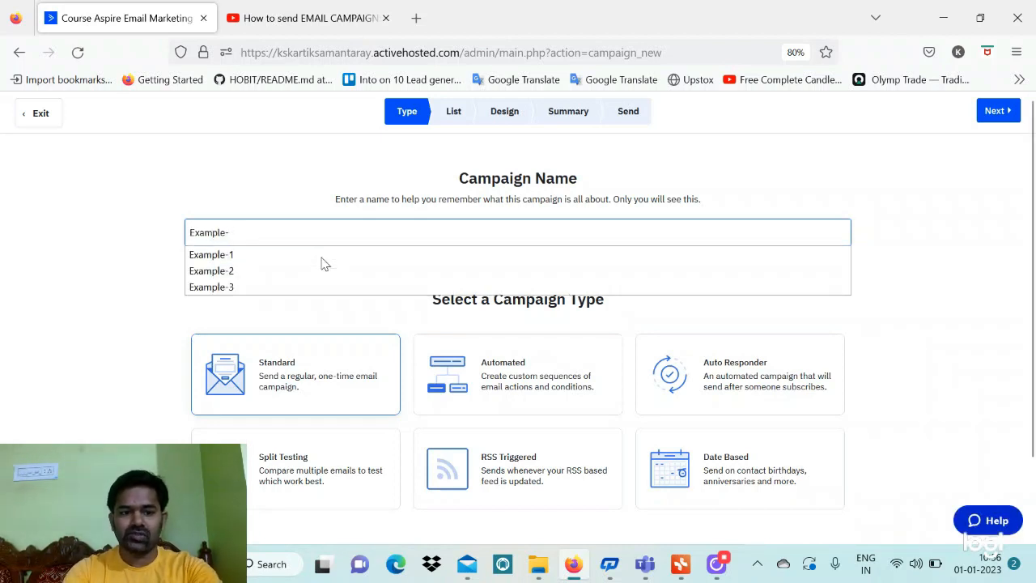
pyautogui.write('4')
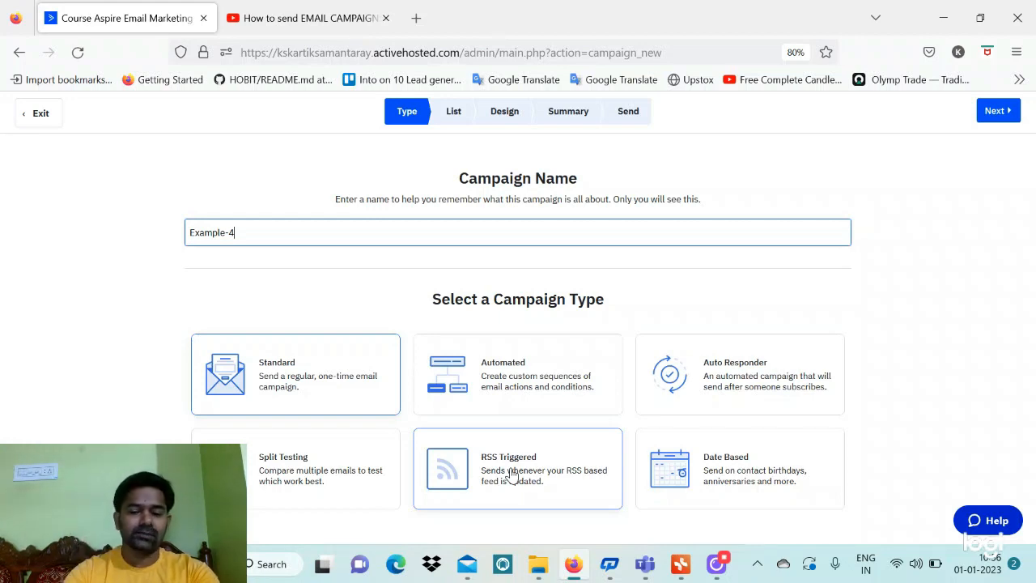
pyautogui.click(747, 389)
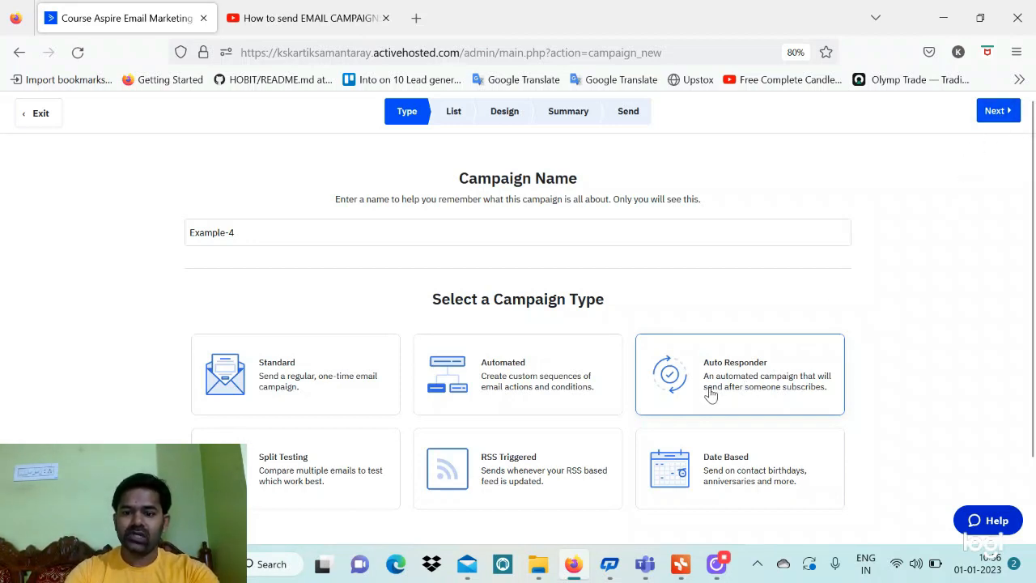
# Target Example-4 at the Leads Nov 11-22 list (45 contacts) and continue to Design
pyautogui.click(993, 114)
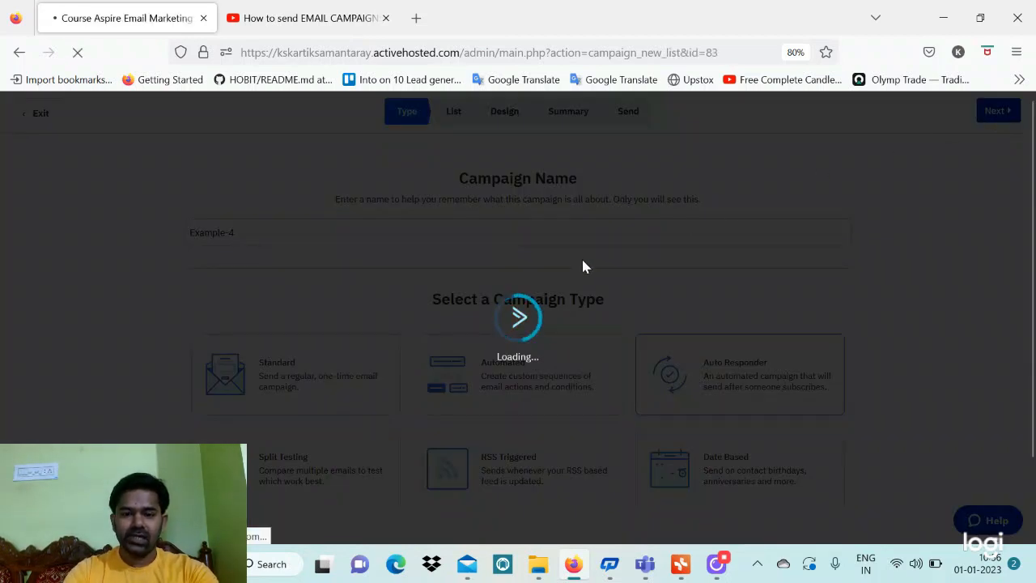
pyautogui.scroll(-2, 402, 321)
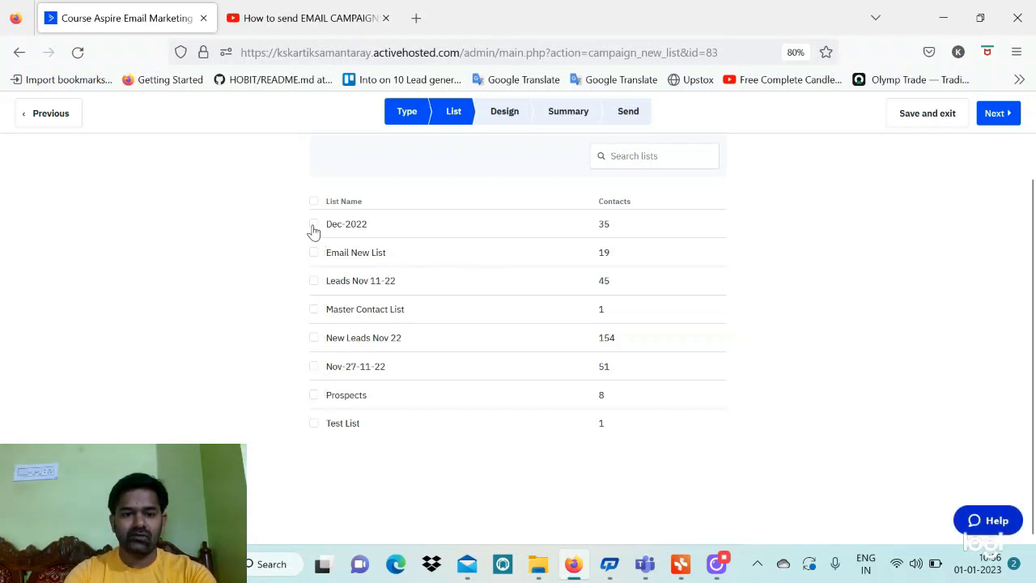
pyautogui.click(314, 282)
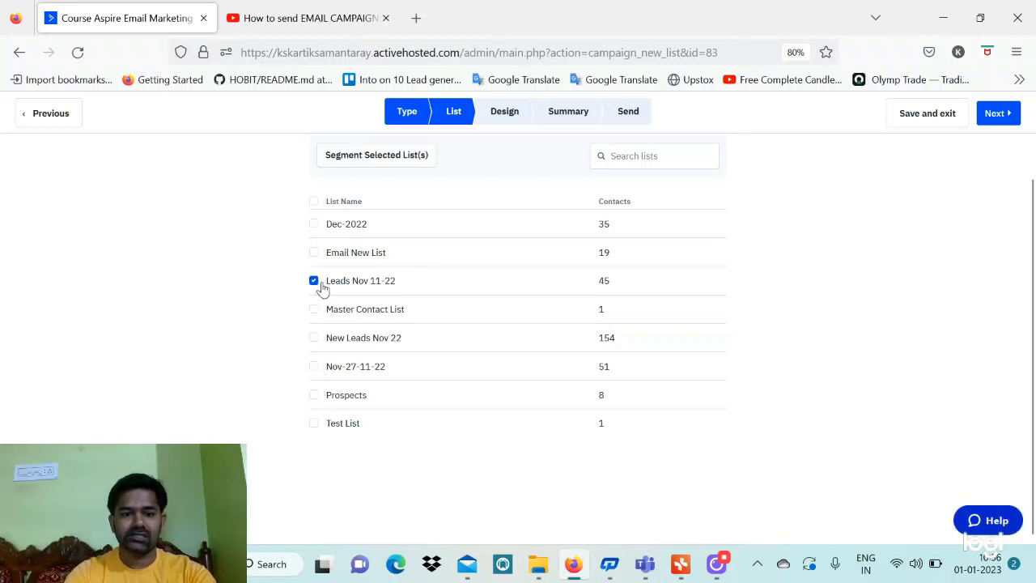
pyautogui.click(997, 114)
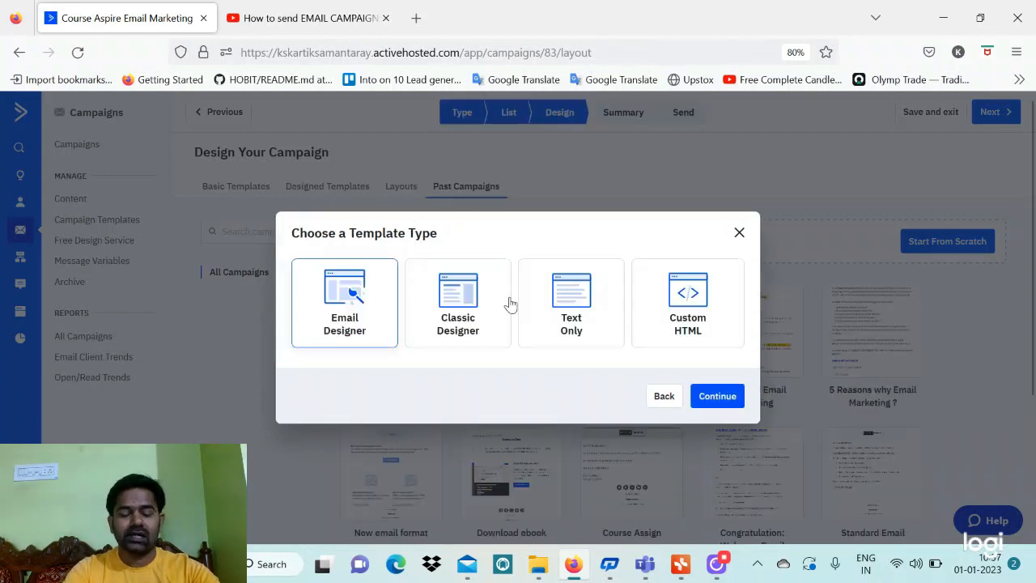
# Use the Classic Designer with Example-2's past campaign content for Example-4
pyautogui.click(480, 334)
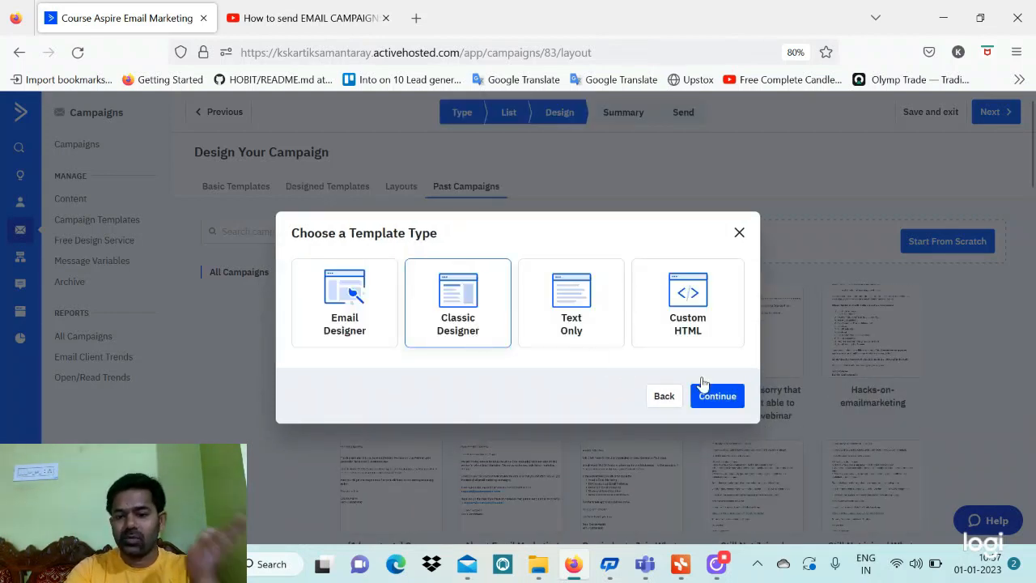
pyautogui.click(717, 397)
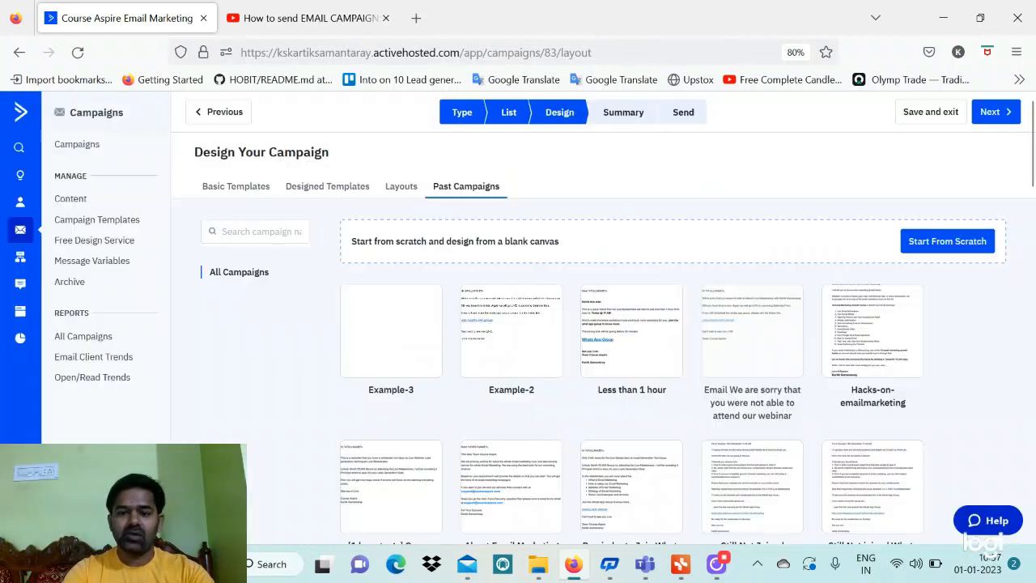
pyautogui.moveTo(513, 333)
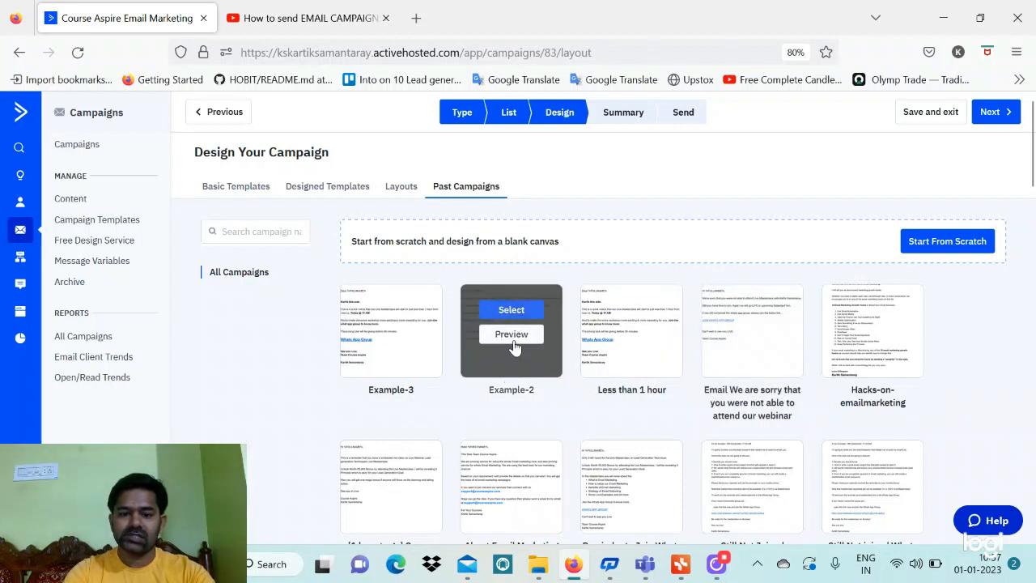
pyautogui.moveTo(395, 345)
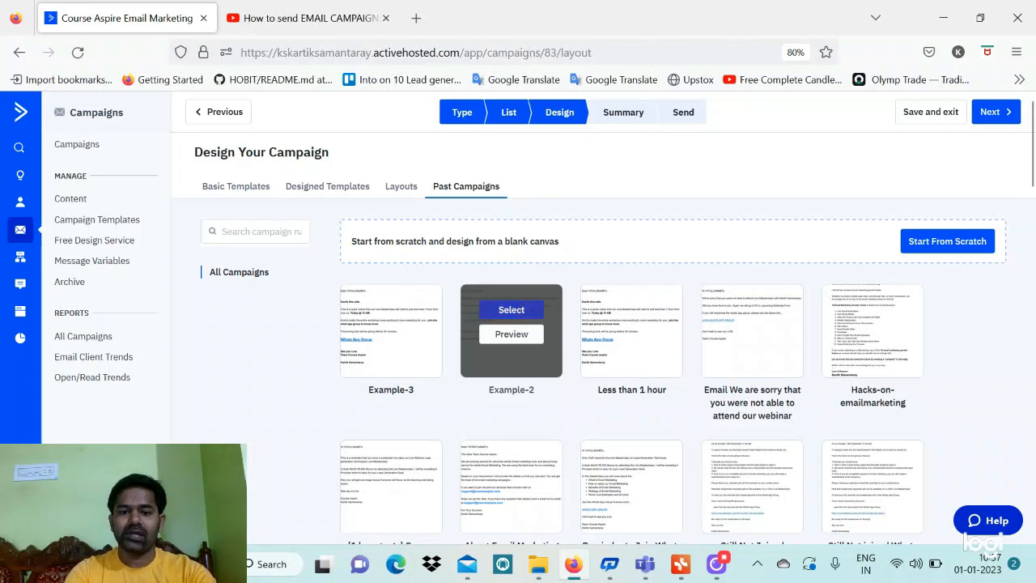
pyautogui.click(512, 311)
# Set Example-4's subject to %FIRSTNAME%, Welcome4 and proceed to the Campaign Summary
pyautogui.click(644, 365)
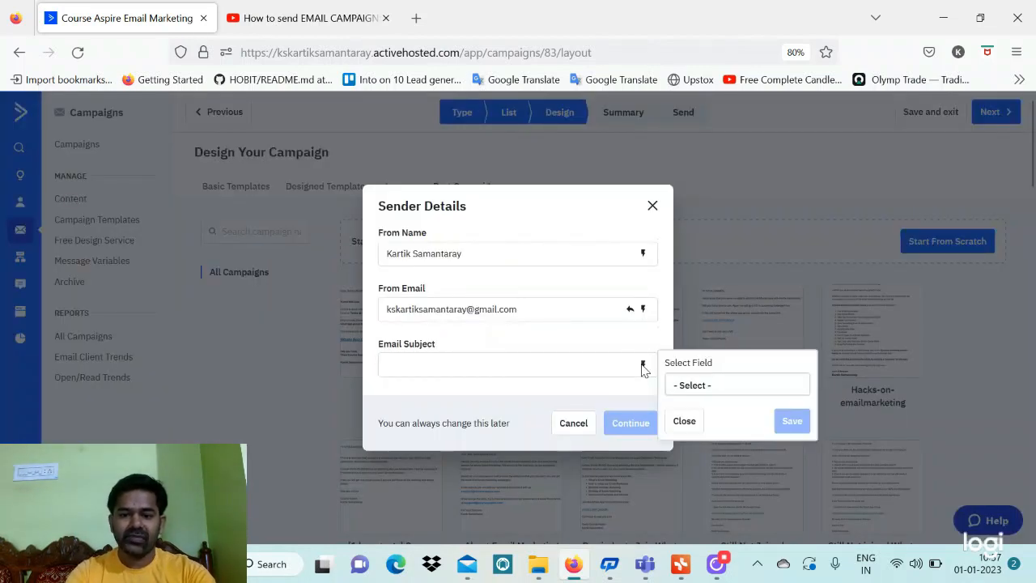
pyautogui.click(699, 389)
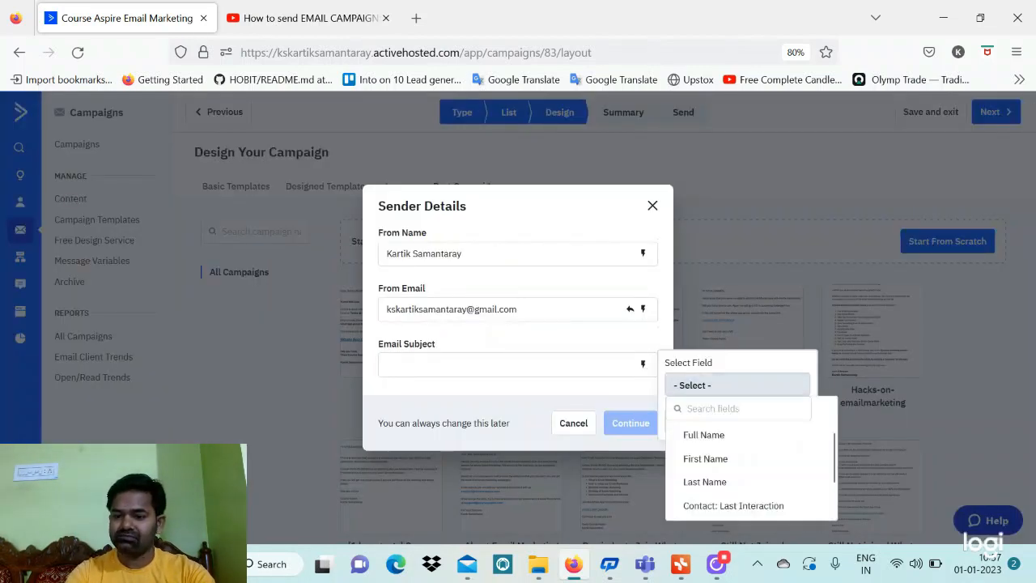
pyautogui.click(714, 459)
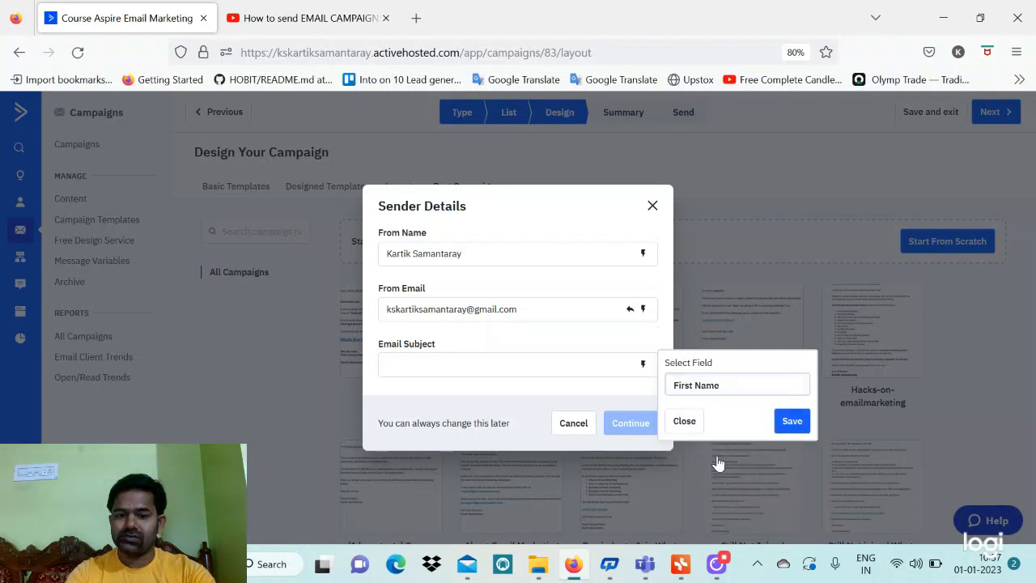
pyautogui.click(789, 421)
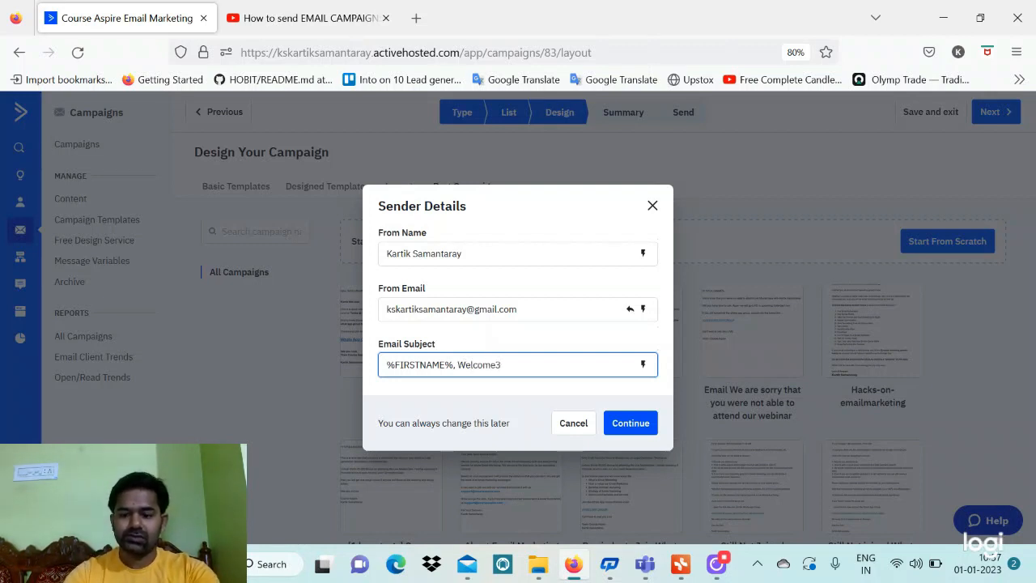
pyautogui.click(629, 421)
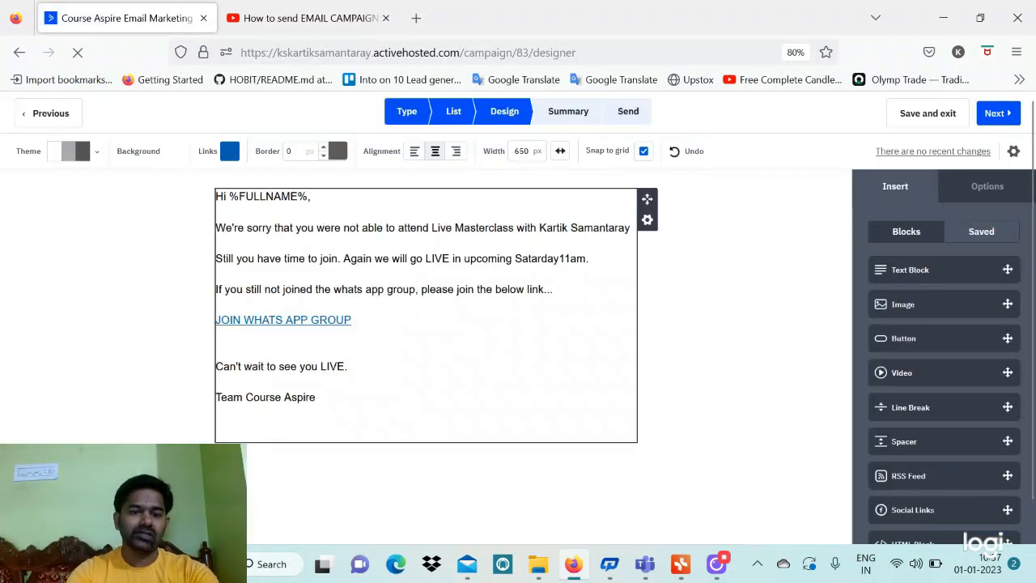
pyautogui.click(997, 115)
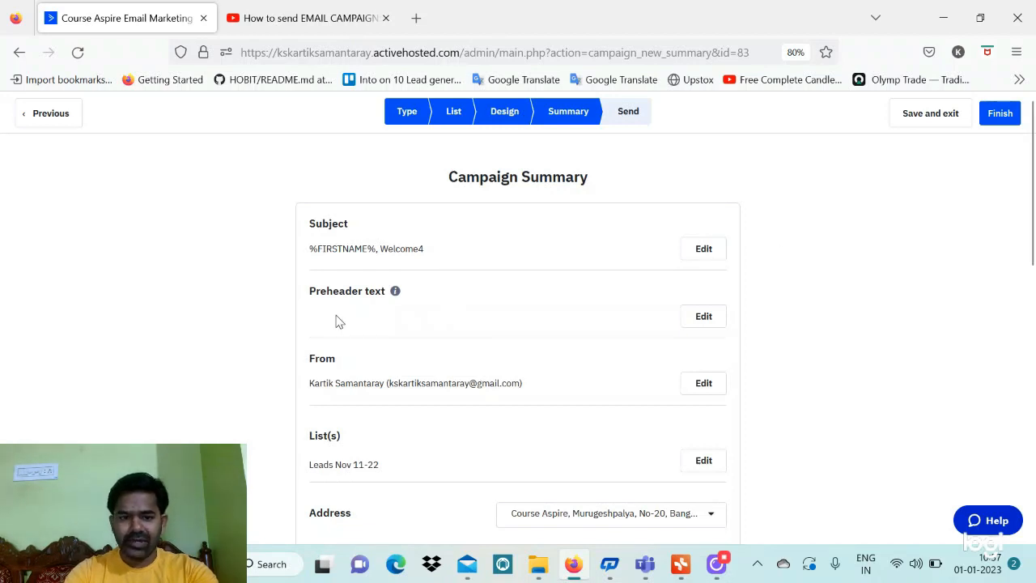
pyautogui.scroll(-1, 704, 337)
pyautogui.scroll(-3, 696, 336)
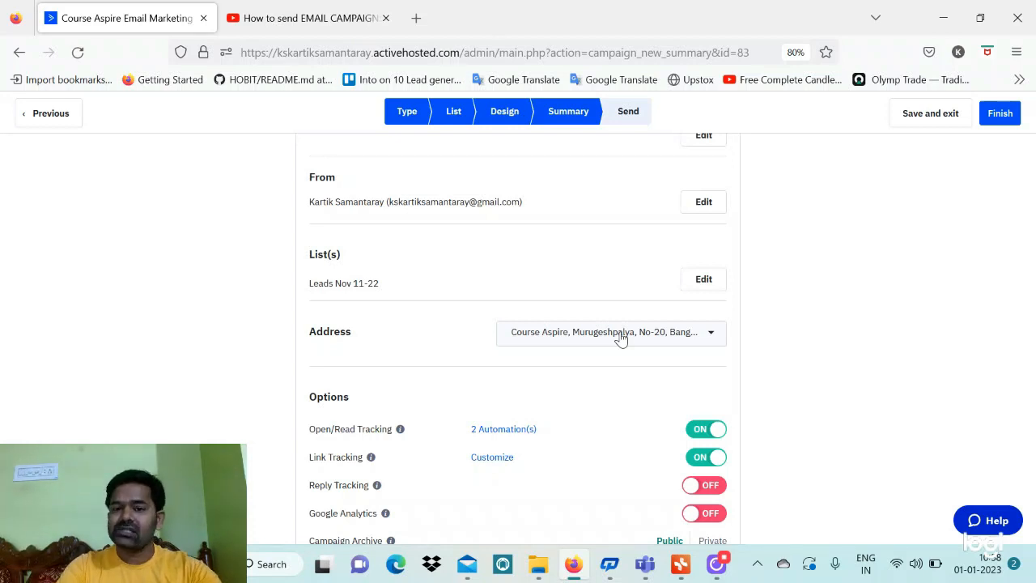
pyautogui.scroll(-3, 621, 338)
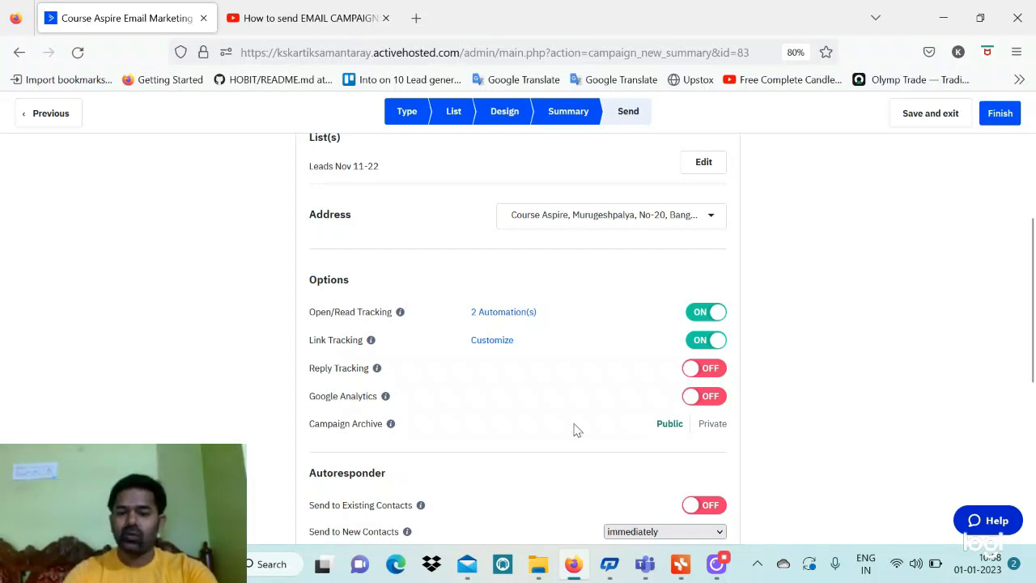
pyautogui.scroll(-4, 576, 428)
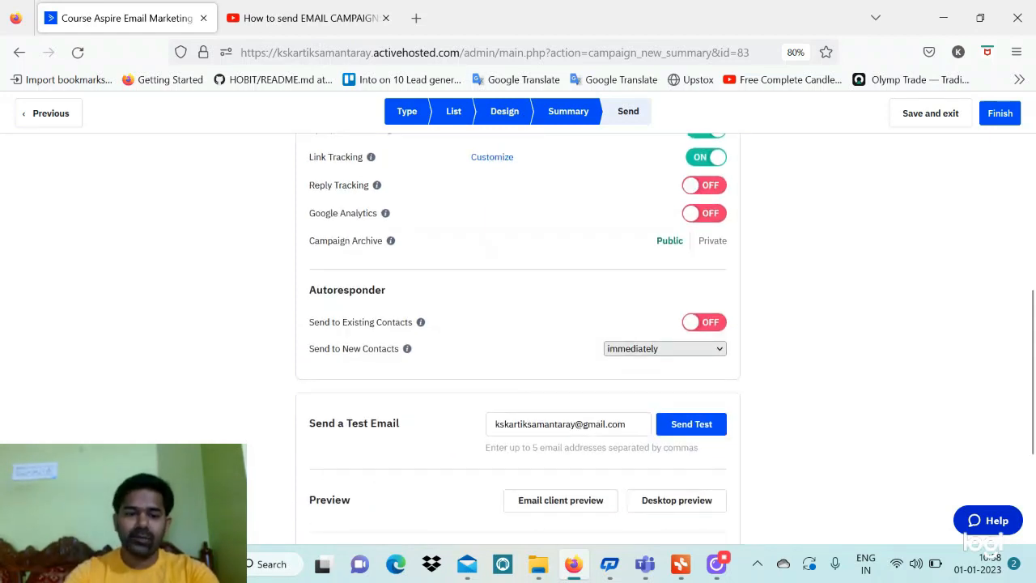
pyautogui.scroll(-1, 575, 428)
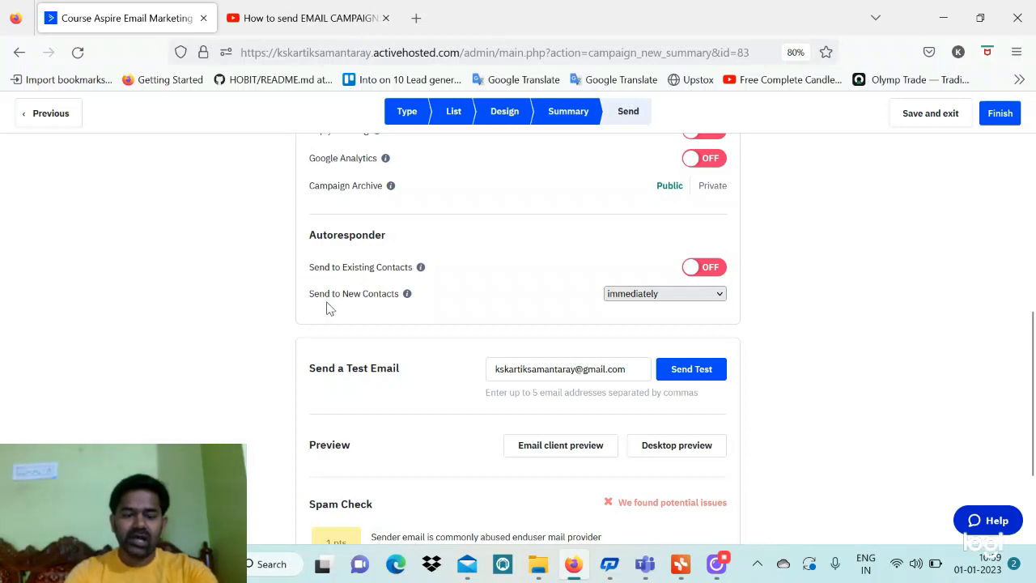
# Send Example-4 to new contacts after a specific timeframe of 0 days and 20 hours
pyautogui.click(699, 295)
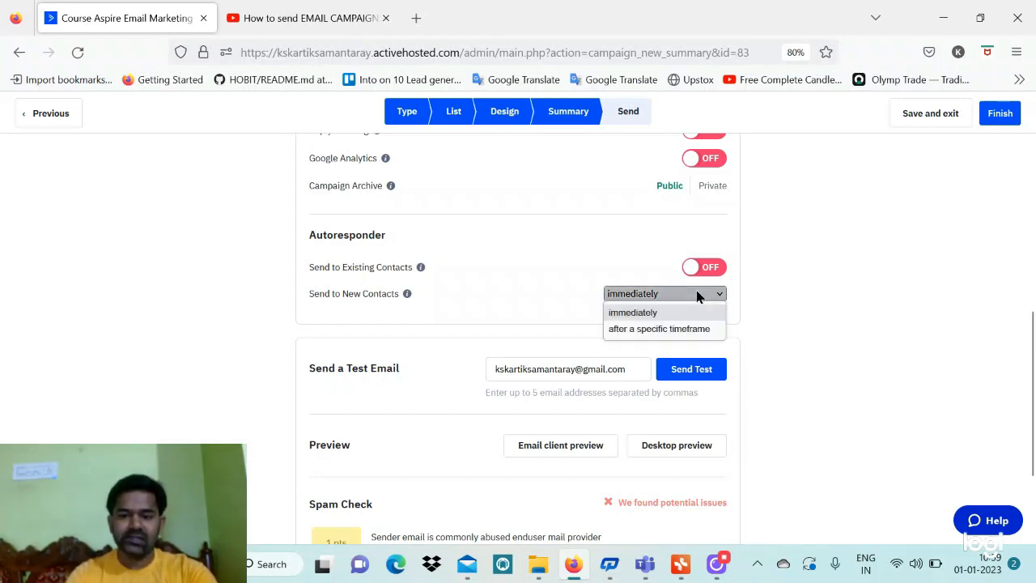
pyautogui.click(639, 329)
pyautogui.click(620, 298)
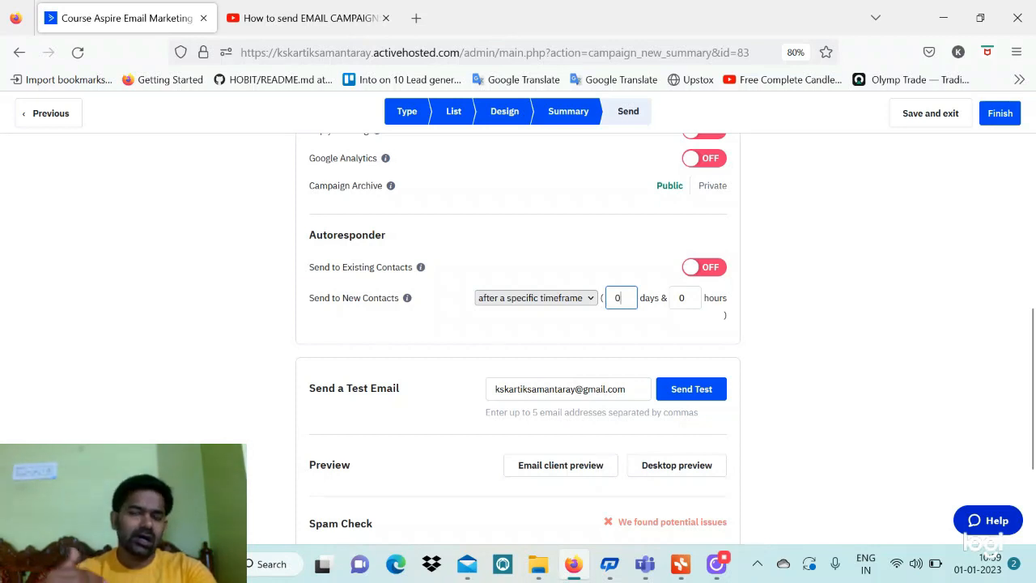
pyautogui.click(686, 298)
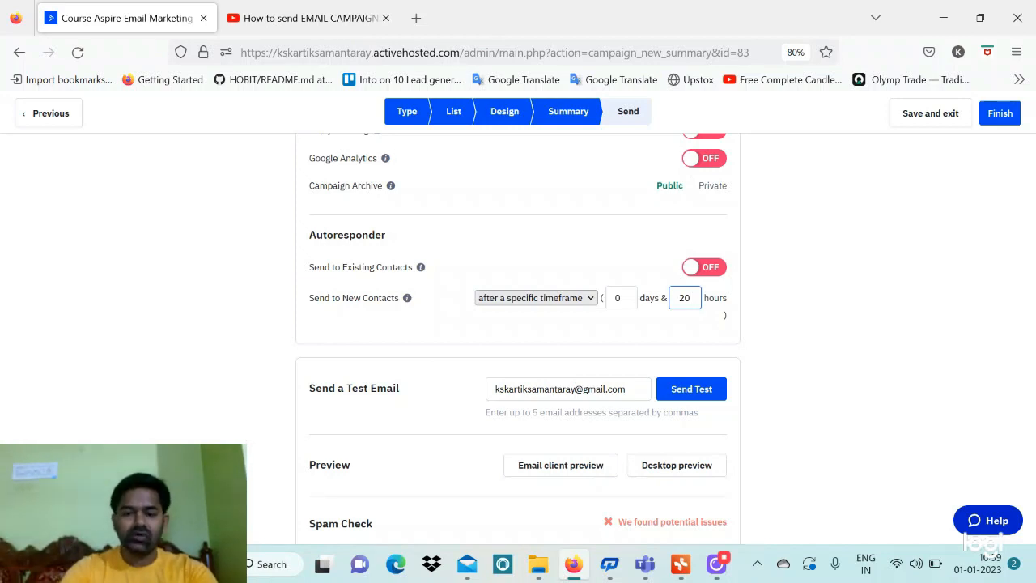
pyautogui.scroll(-3, 382, 305)
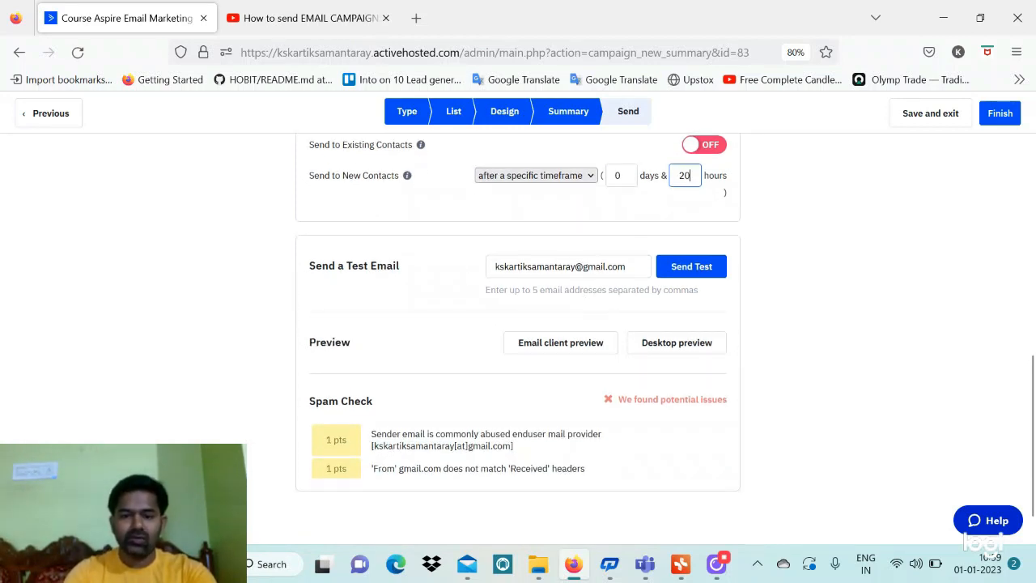
pyautogui.scroll(12, 606, 246)
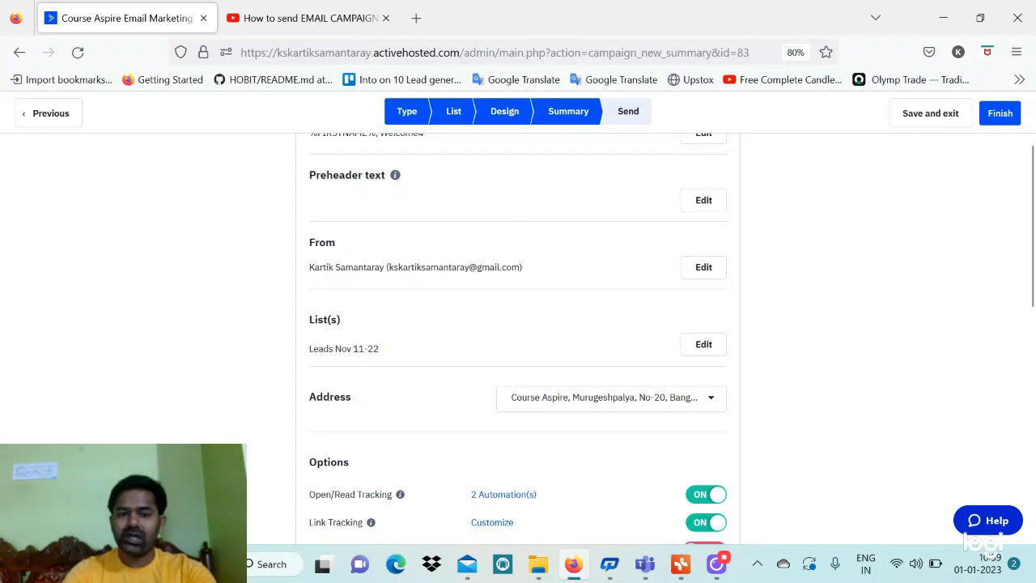
# Review Example-4's summary and finish it as a scheduled autoresponder
pyautogui.scroll(-12, 453, 330)
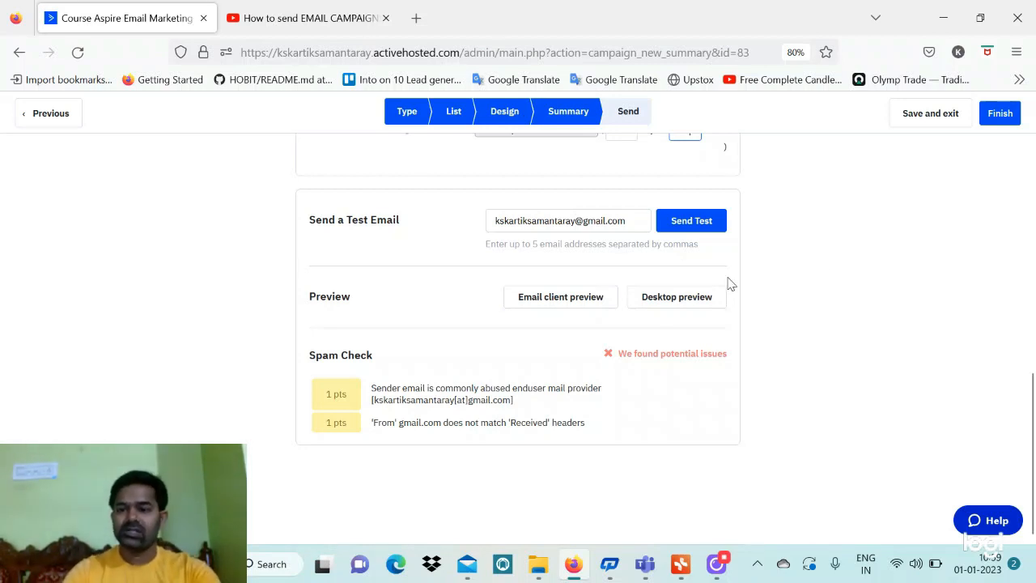
pyautogui.click(1004, 113)
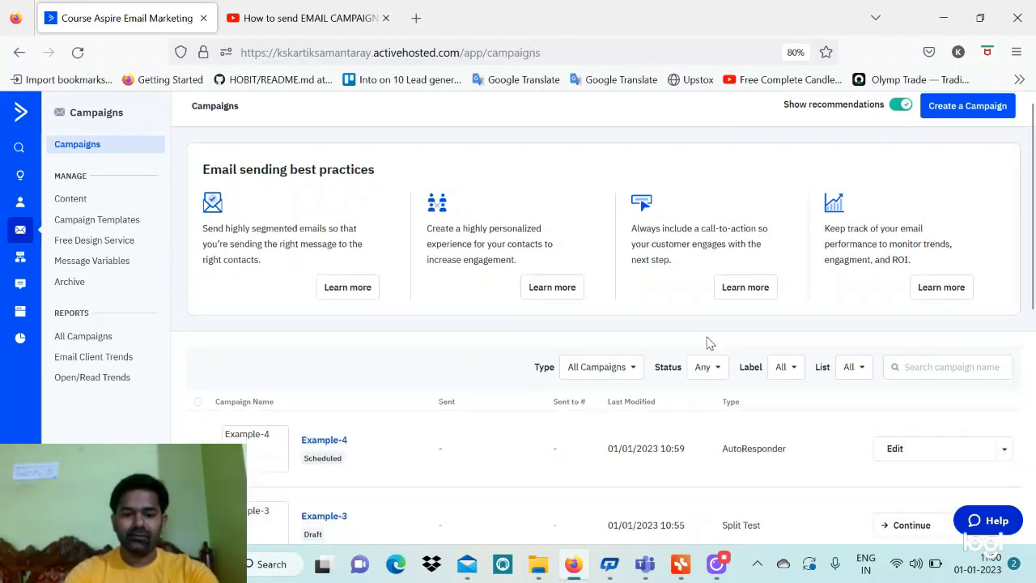
# Start creating a new campaign from the Campaigns page
pyautogui.scroll(-2, 707, 342)
pyautogui.scroll(2, 706, 343)
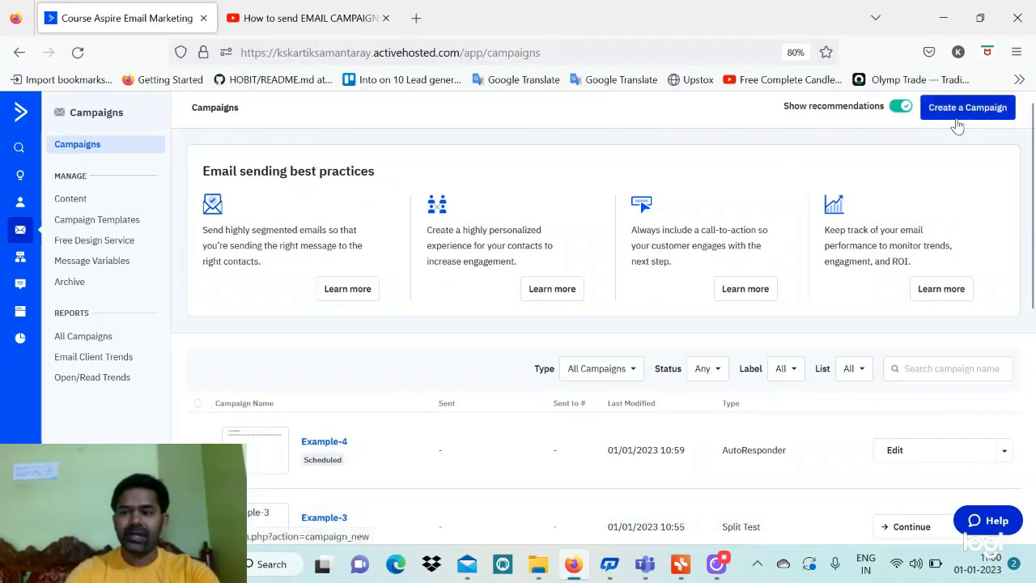
pyautogui.click(962, 119)
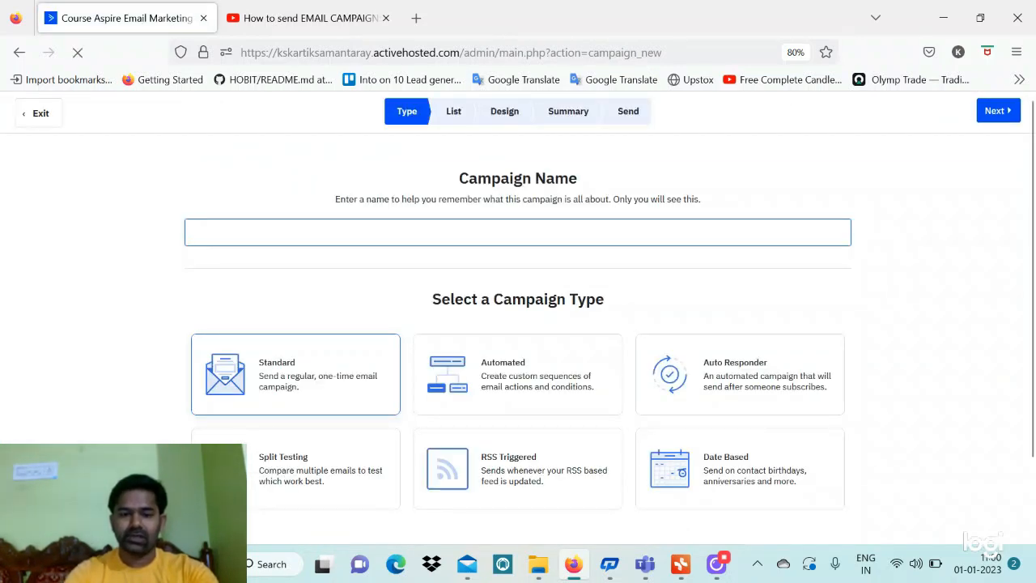
# Name the campaign Example-5, choose the Date Based type, and continue to list selection
pyautogui.click(373, 232)
pyautogui.click(374, 271)
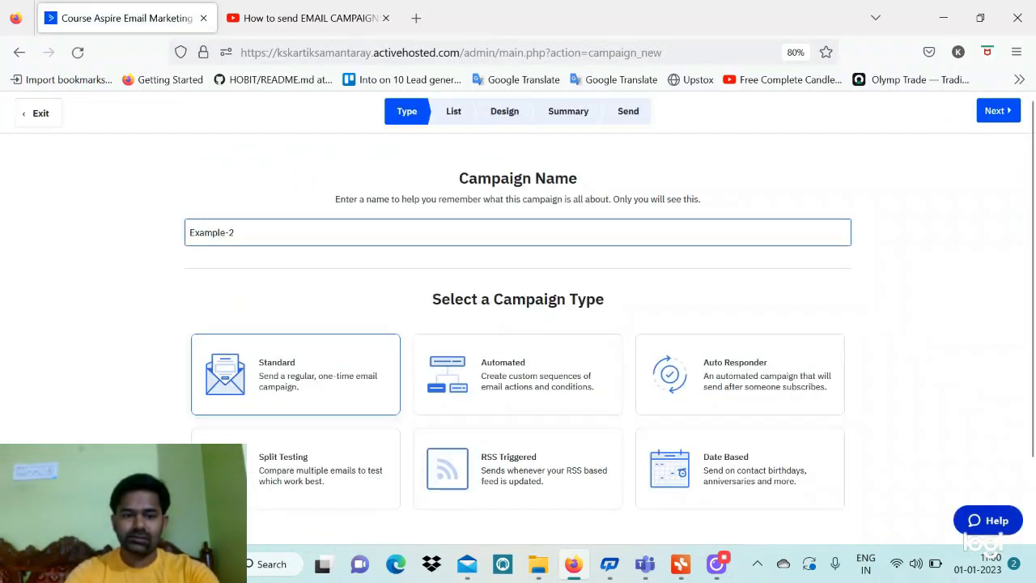
pyautogui.press('BackSpace')
pyautogui.write('5')
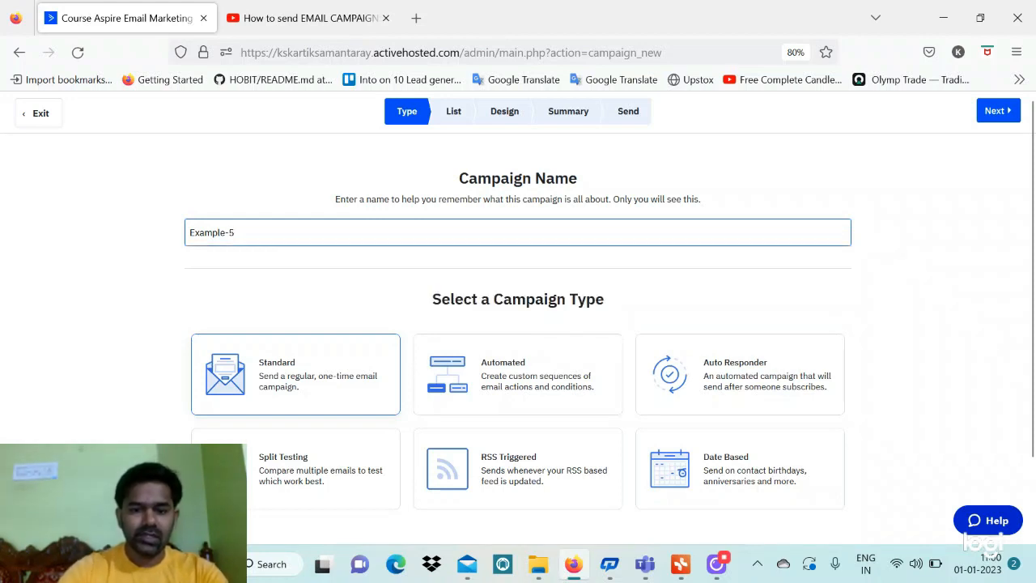
pyautogui.click(779, 488)
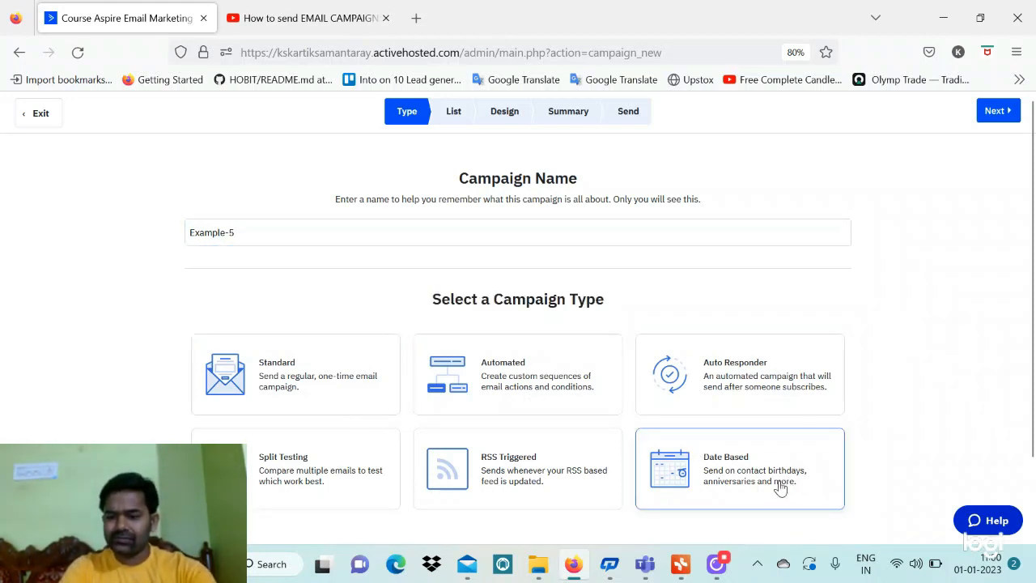
pyautogui.click(996, 113)
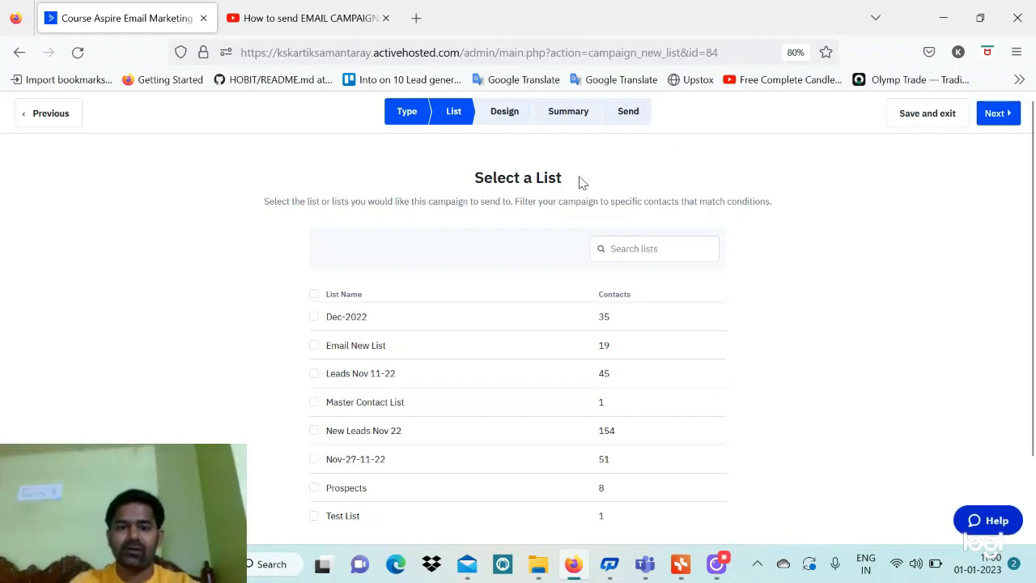
# Target the Leads Nov 11-22 list and continue to the design step
pyautogui.click(315, 375)
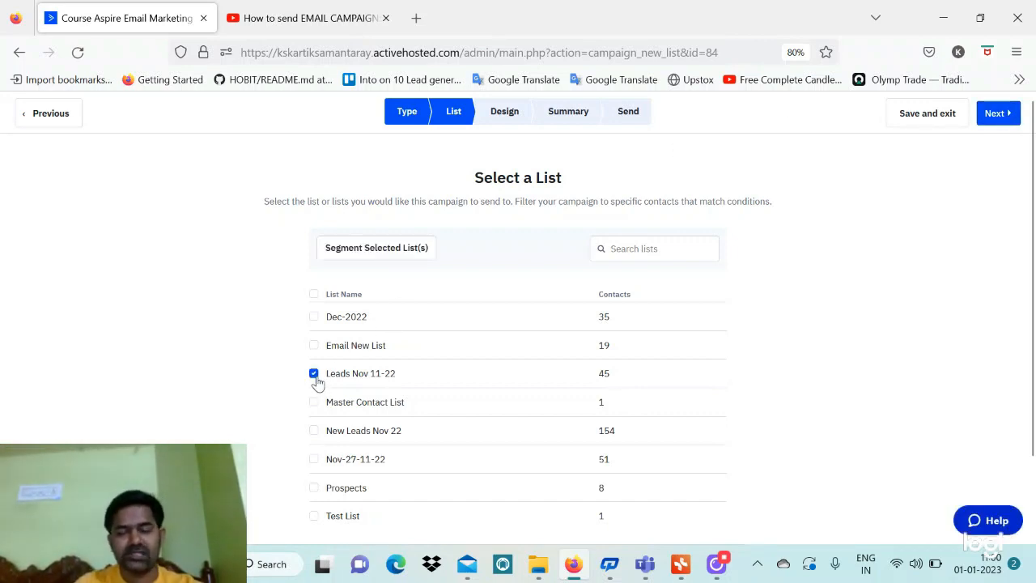
pyautogui.click(994, 117)
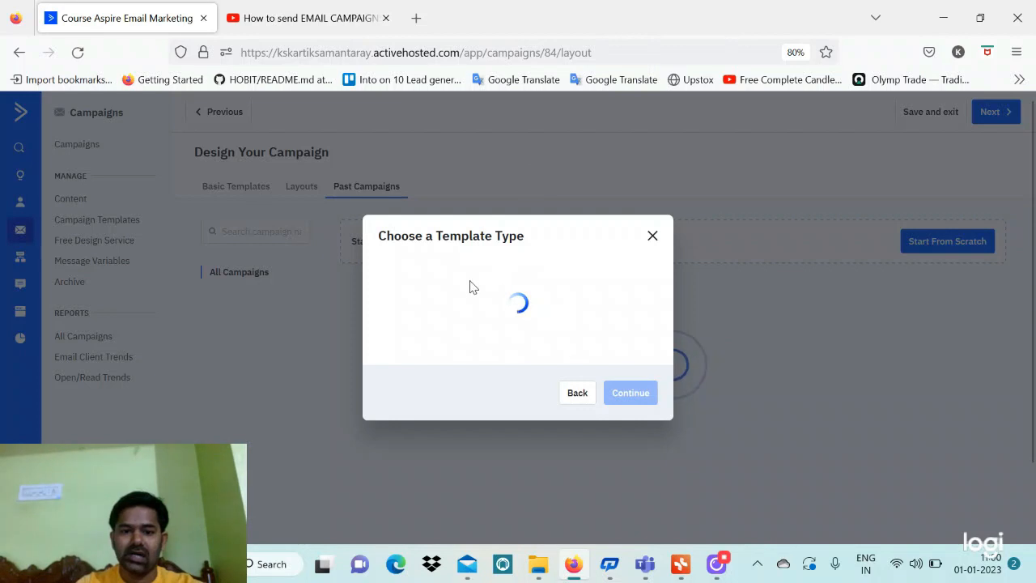
# Choose Classic Designer and reuse Example-2's past campaign content
pyautogui.click(459, 293)
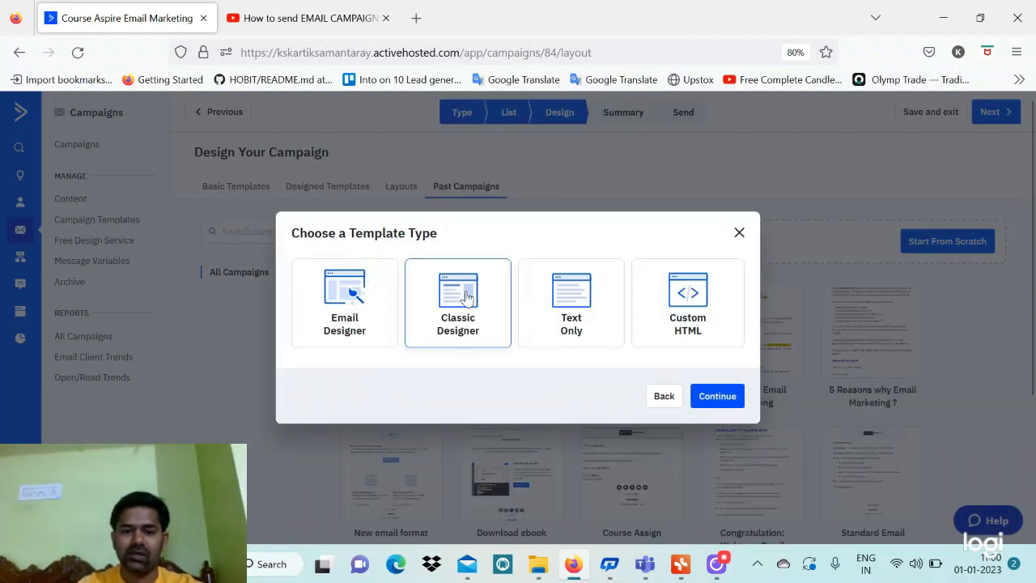
pyautogui.click(717, 396)
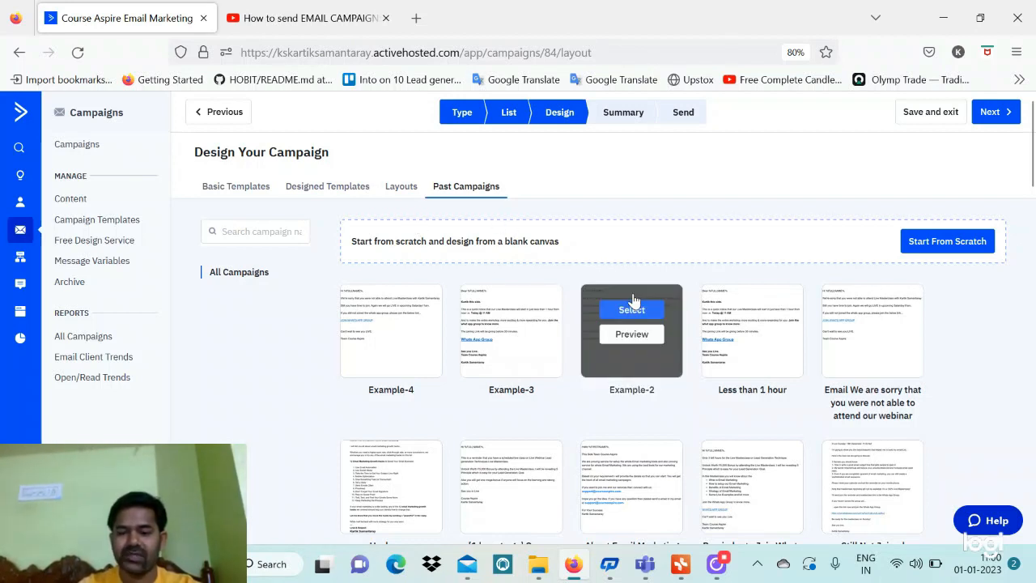
pyautogui.click(639, 310)
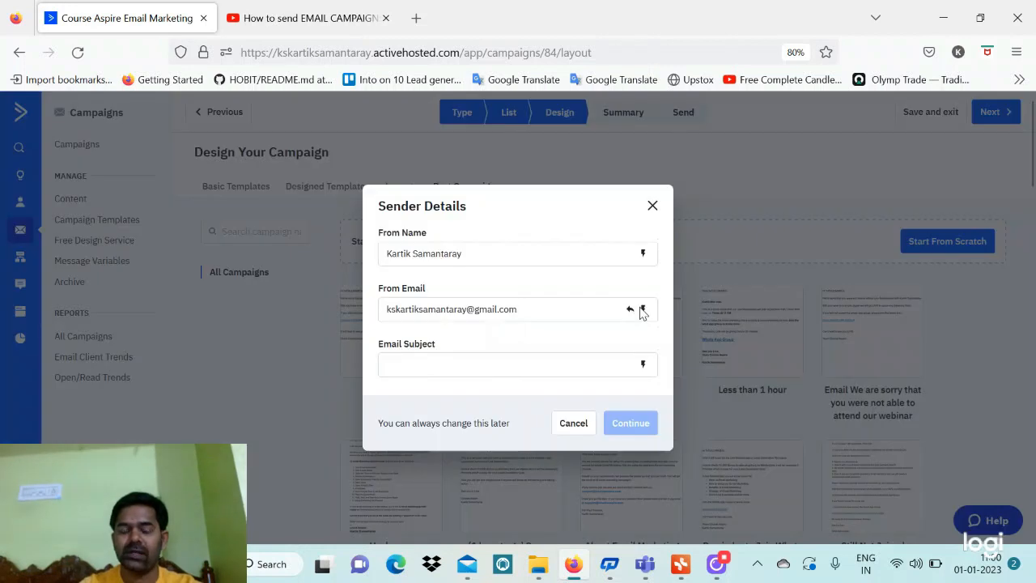
# Set the email subject to '%FIRSTNAME%, Welcome3' and continue to the designer
pyautogui.click(646, 365)
pyautogui.click(712, 396)
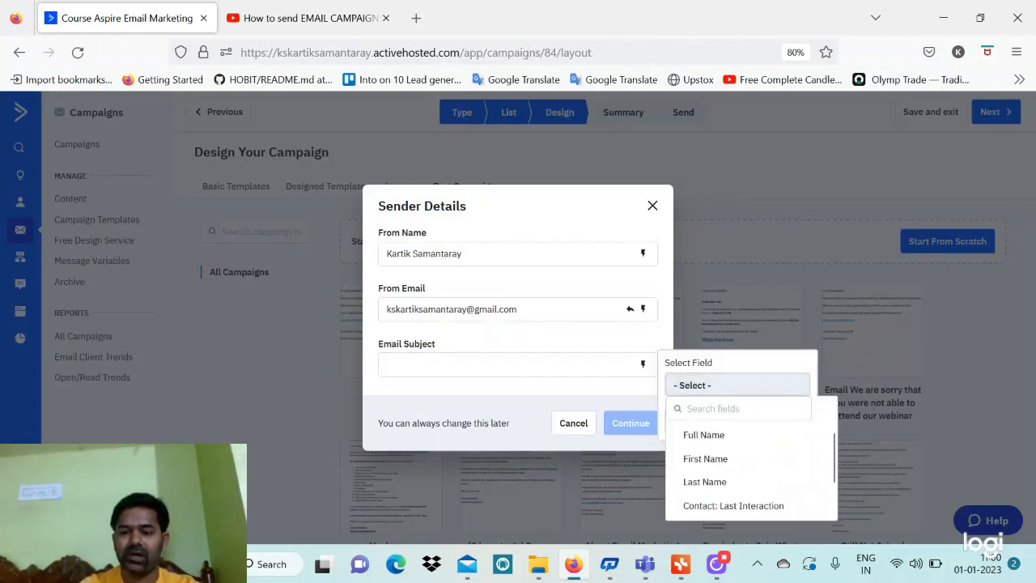
pyautogui.click(721, 486)
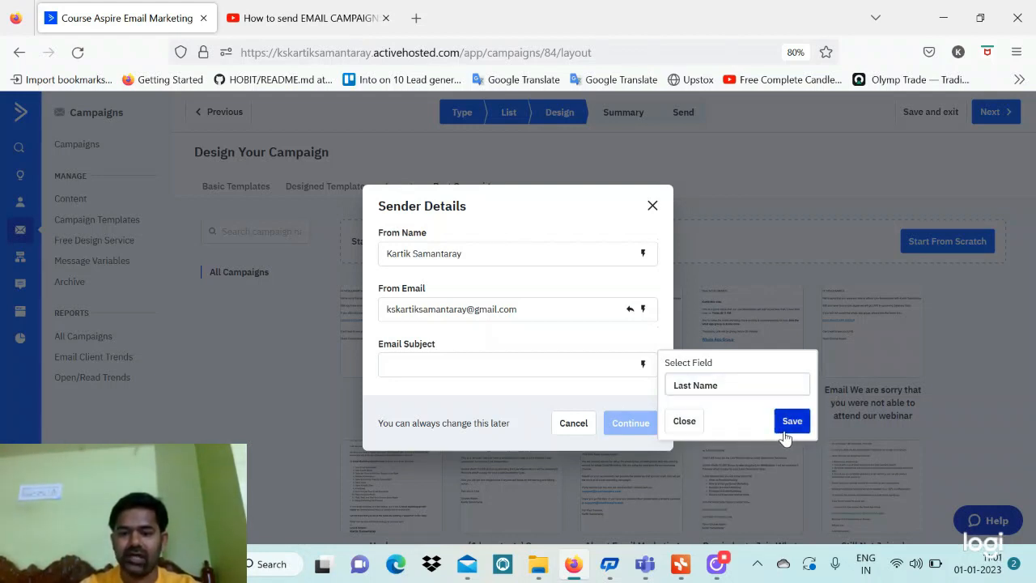
pyautogui.click(722, 396)
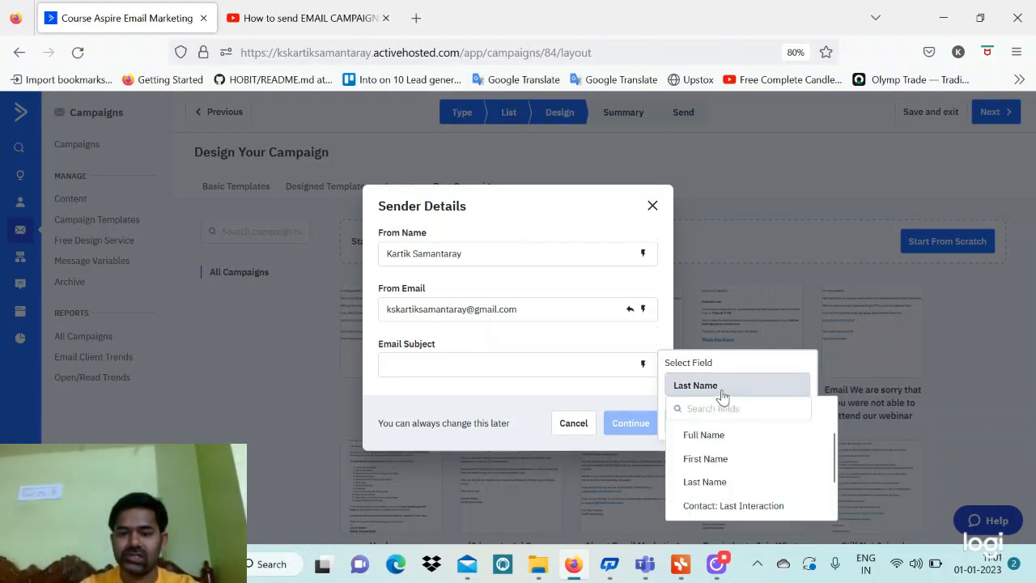
pyautogui.click(705, 459)
pyautogui.click(792, 422)
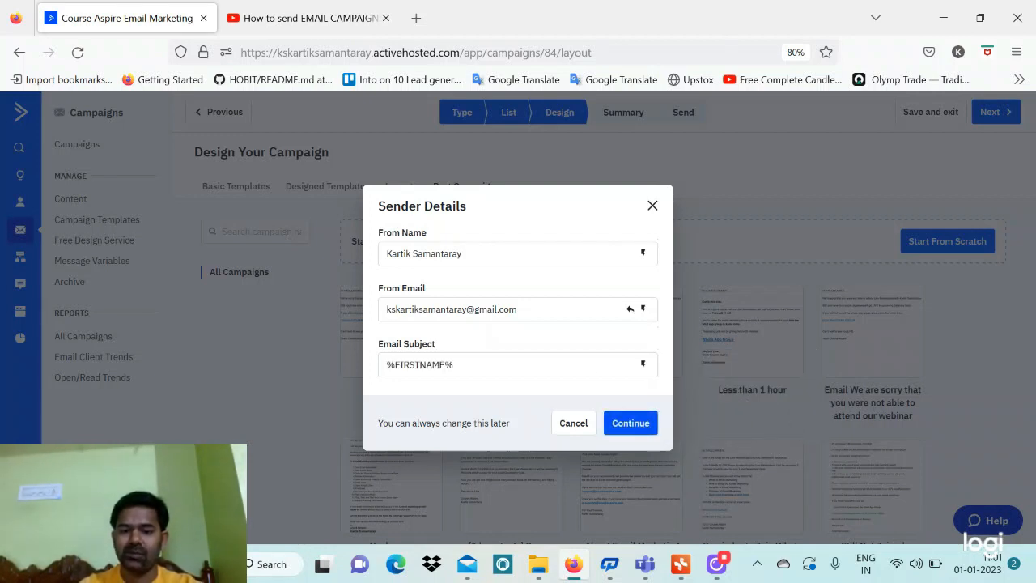
pyautogui.click(462, 365)
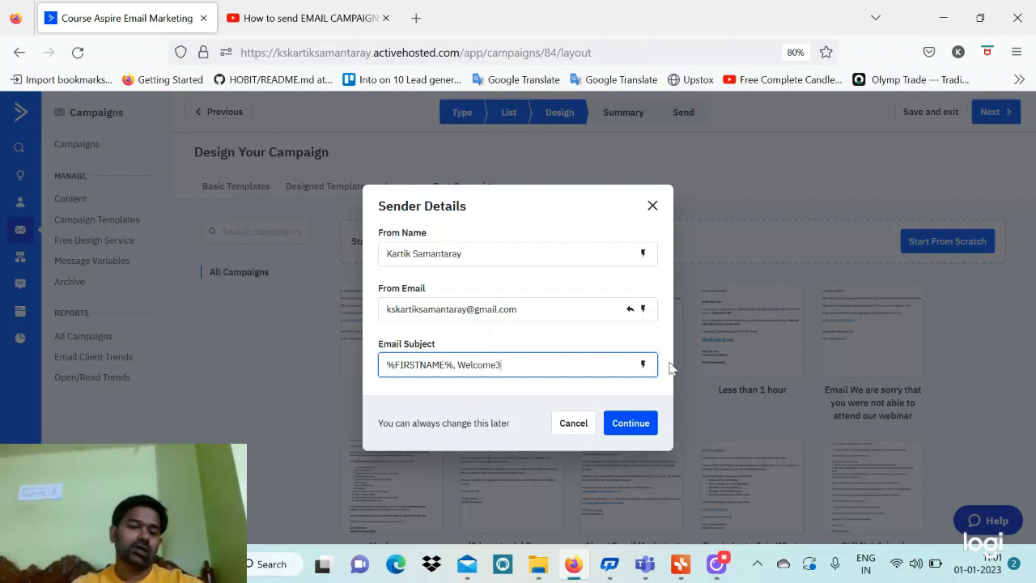
pyautogui.click(630, 426)
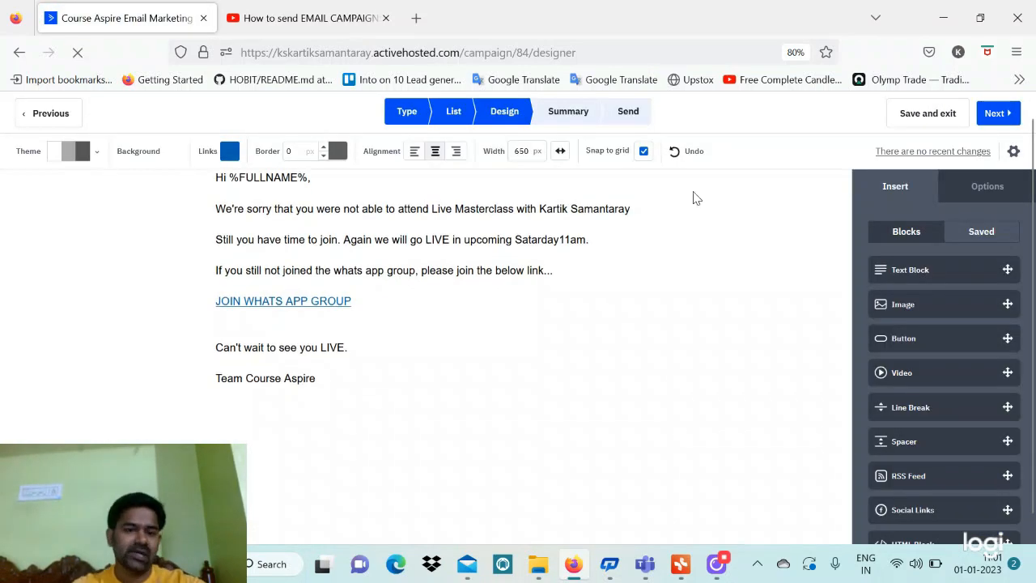
pyautogui.click(1013, 152)
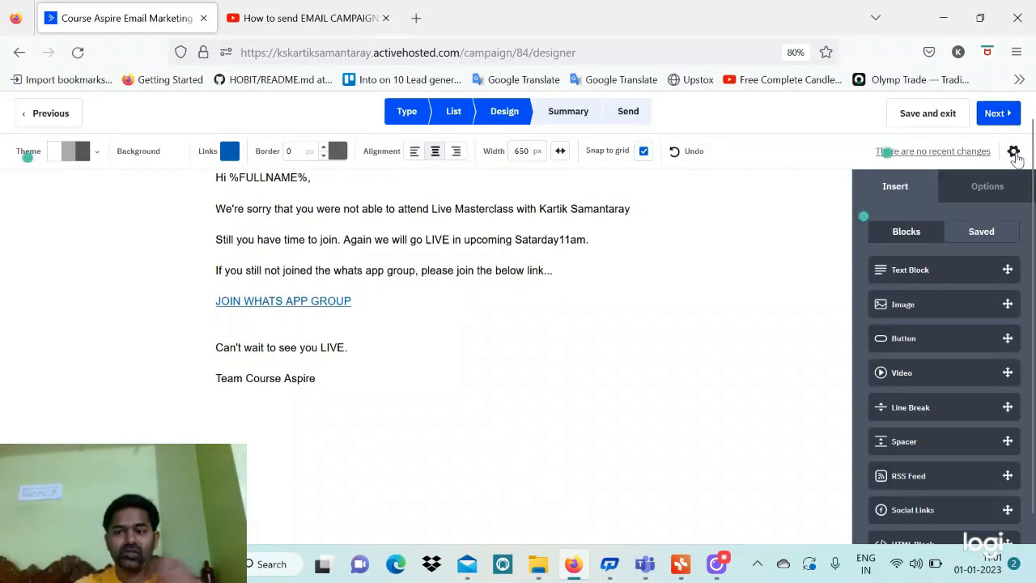
pyautogui.scroll(-3, 624, 261)
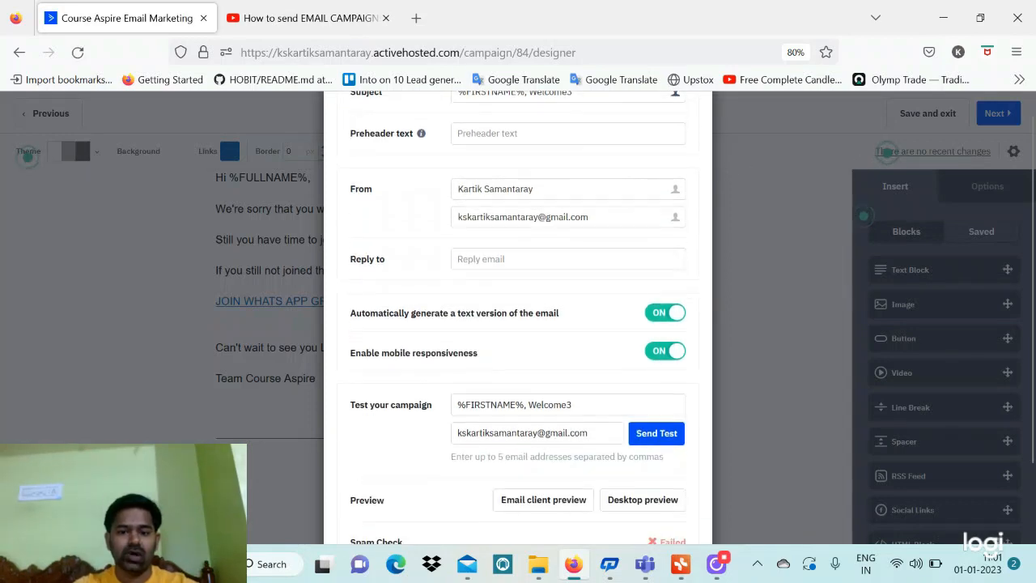
pyautogui.scroll(-1, 625, 261)
pyautogui.scroll(4, 623, 262)
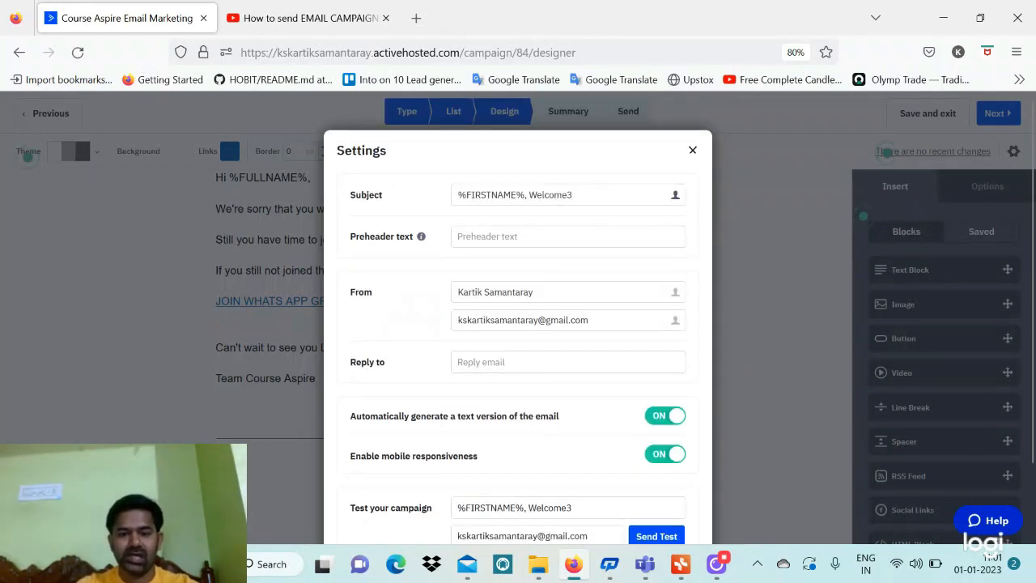
pyautogui.moveTo(591, 320); pyautogui.dragTo(456, 319)
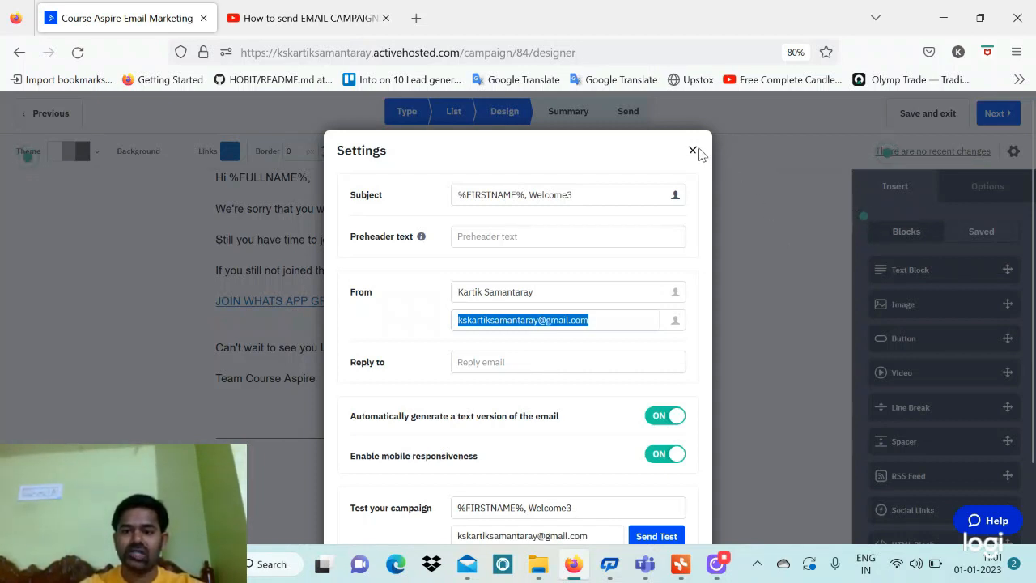
pyautogui.click(723, 144)
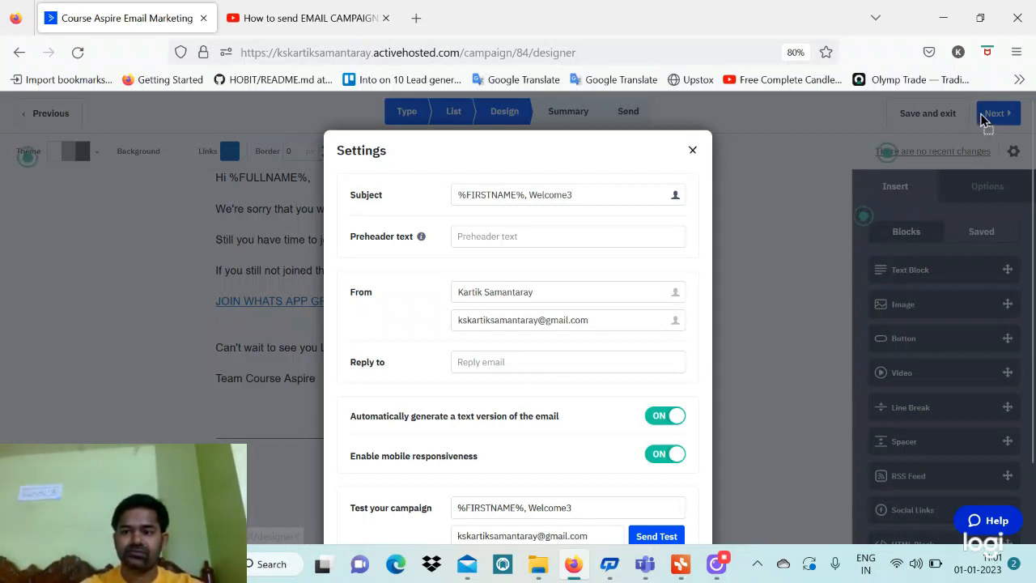
pyautogui.scroll(-4, 646, 386)
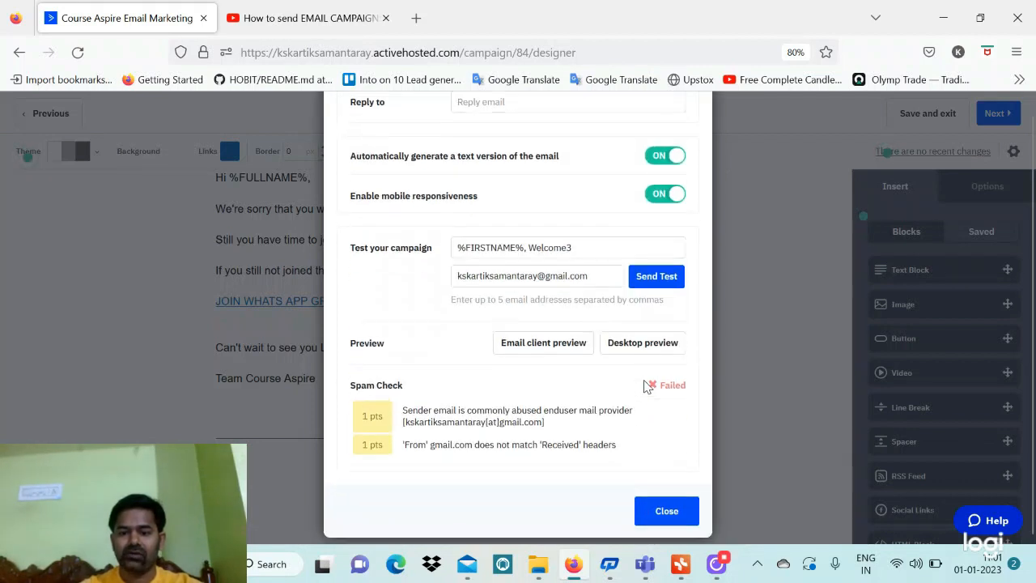
pyautogui.click(665, 512)
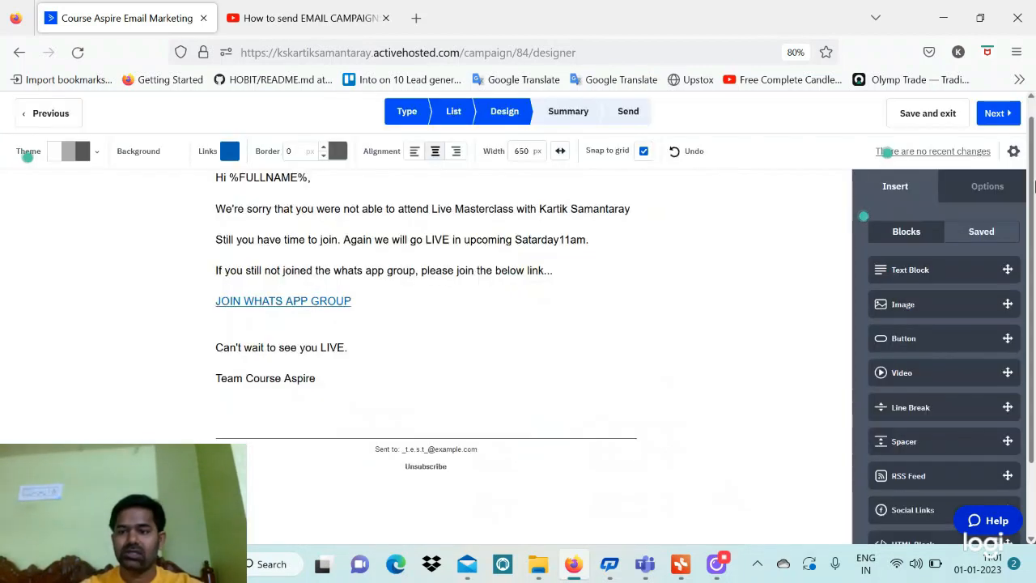
pyautogui.click(984, 118)
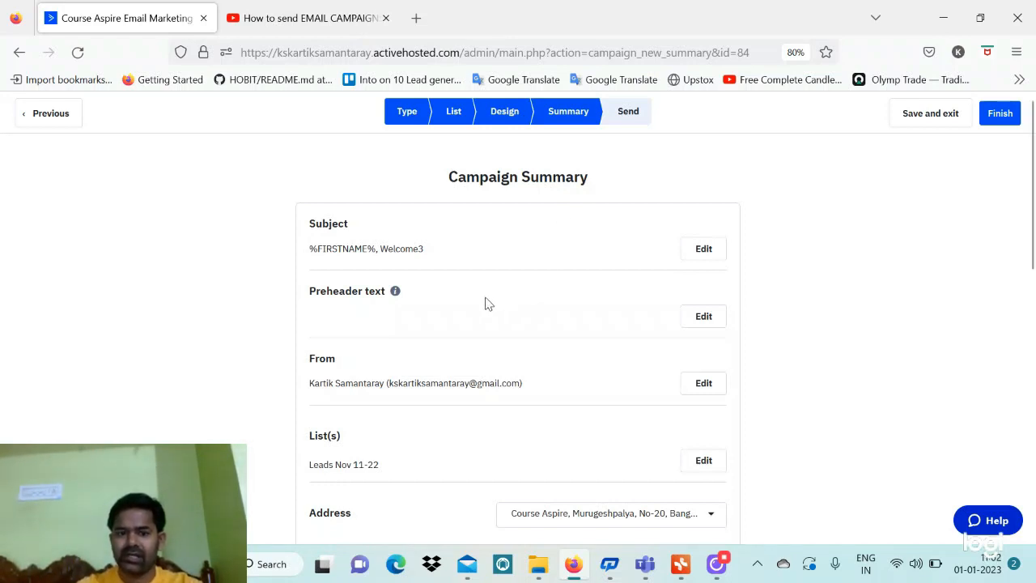
# Scroll through Example-5's summary to check the subject, Leads Nov 11-22 list, options and delivery
pyautogui.scroll(-1, 488, 302)
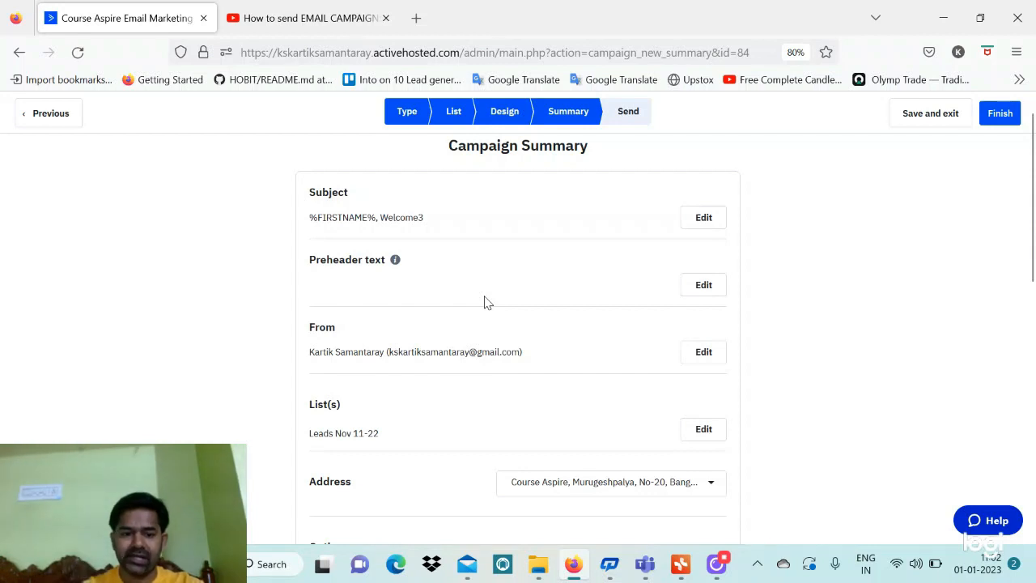
pyautogui.scroll(-3, 488, 302)
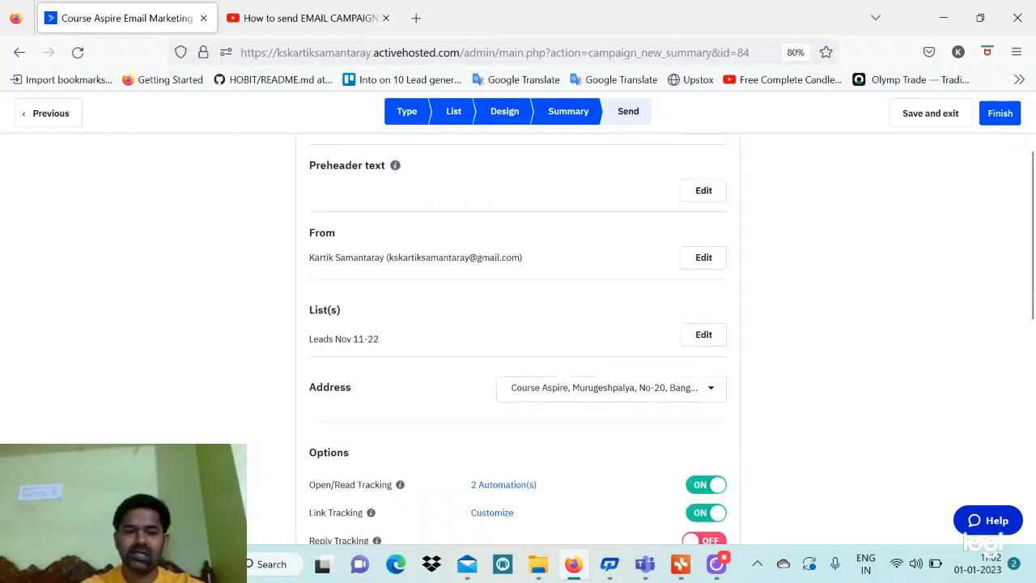
pyautogui.scroll(-8, 606, 388)
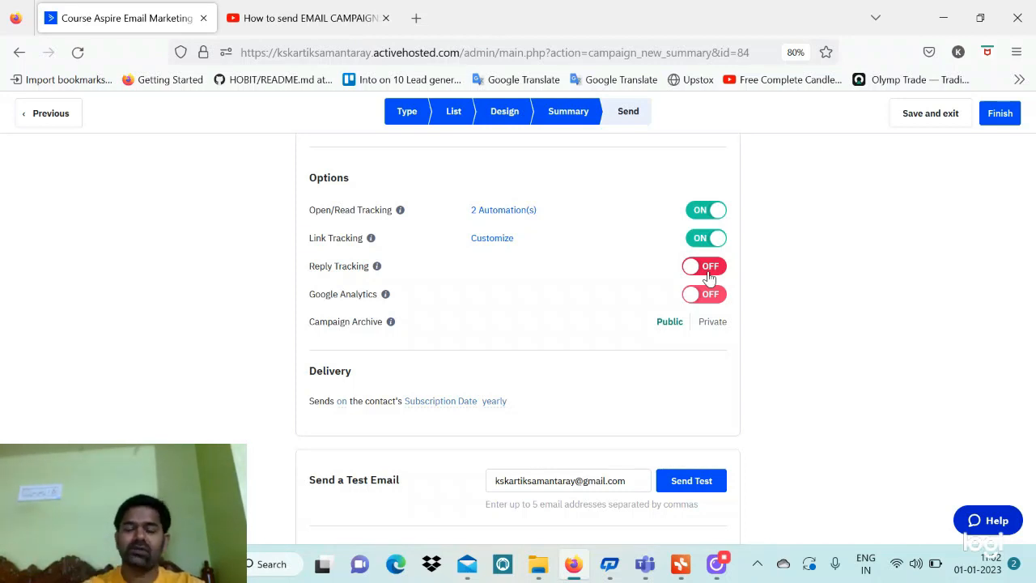
pyautogui.scroll(-2, 675, 419)
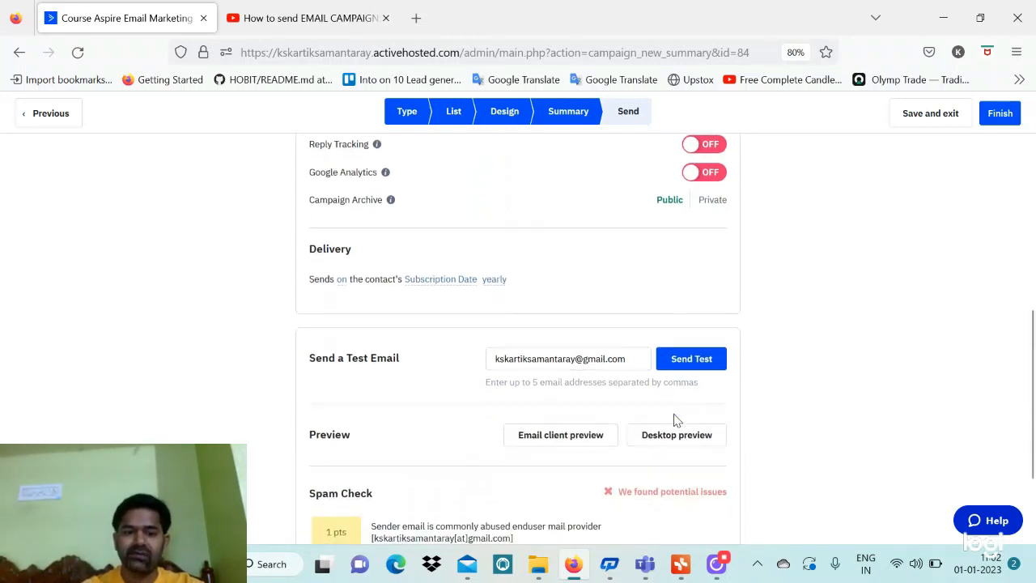
# Keep delivery set to send on each contact's Subscription Date, yearly
pyautogui.click(343, 282)
pyautogui.click(360, 280)
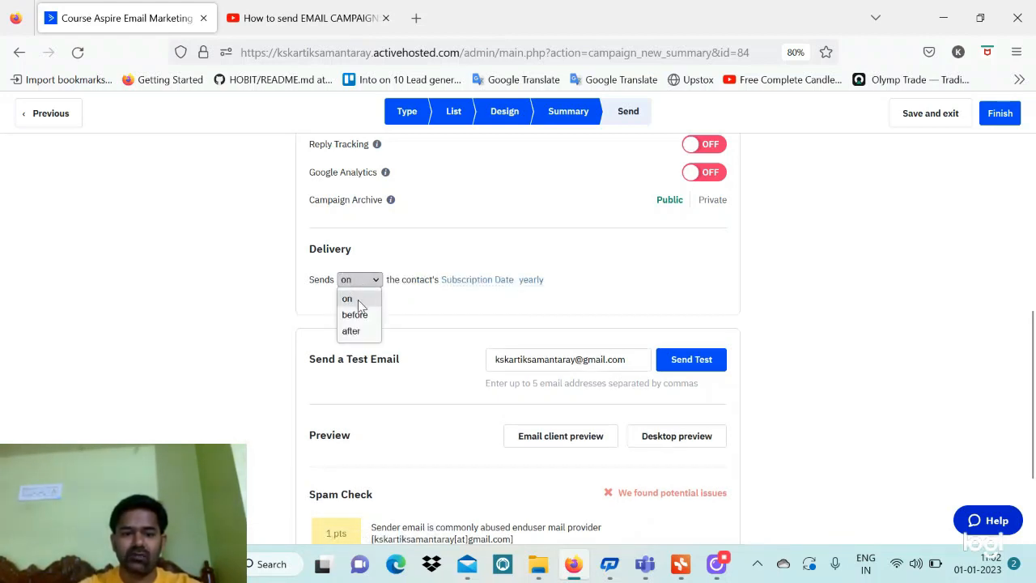
pyautogui.click(404, 311)
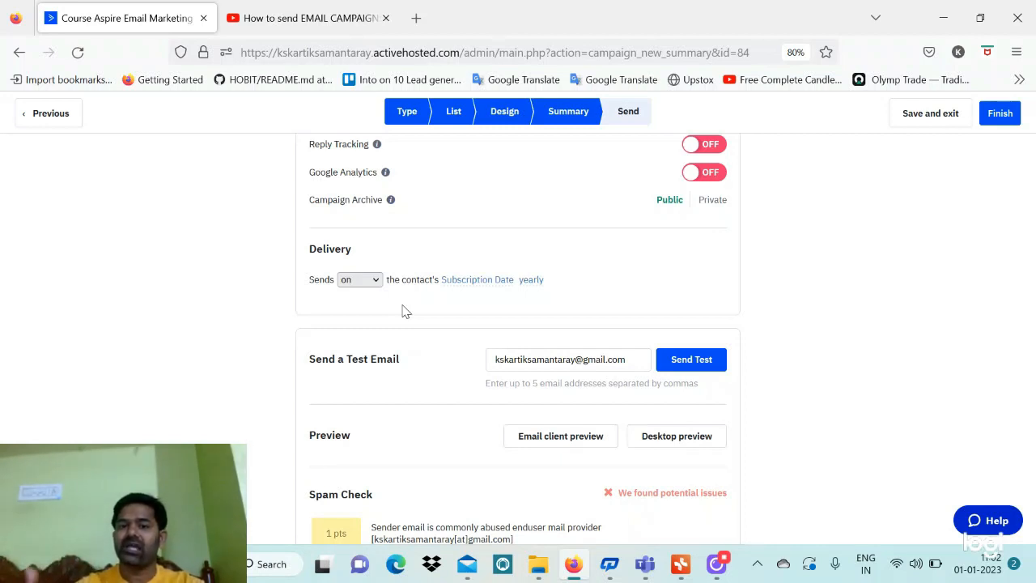
pyautogui.click(469, 287)
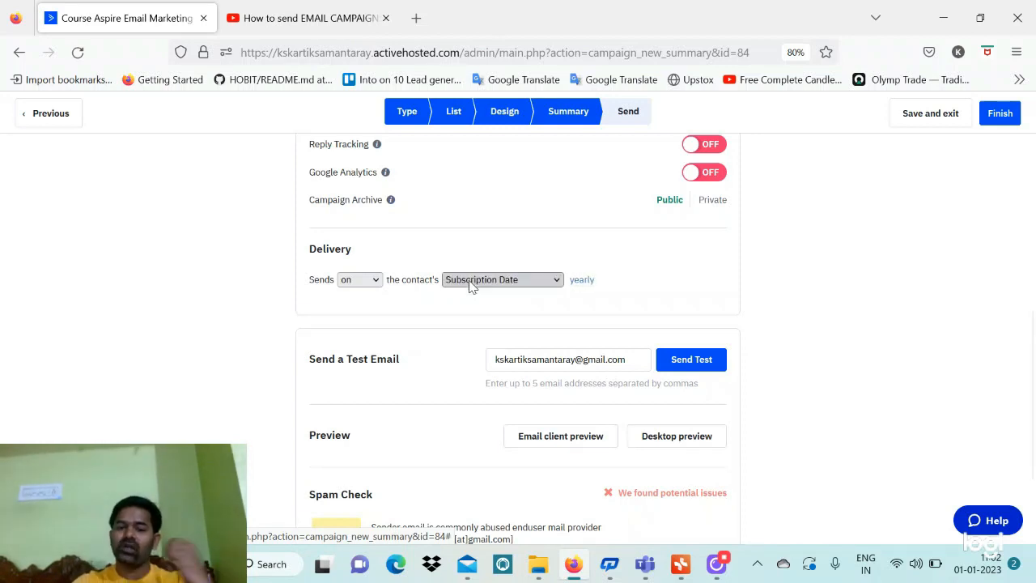
pyautogui.click(469, 283)
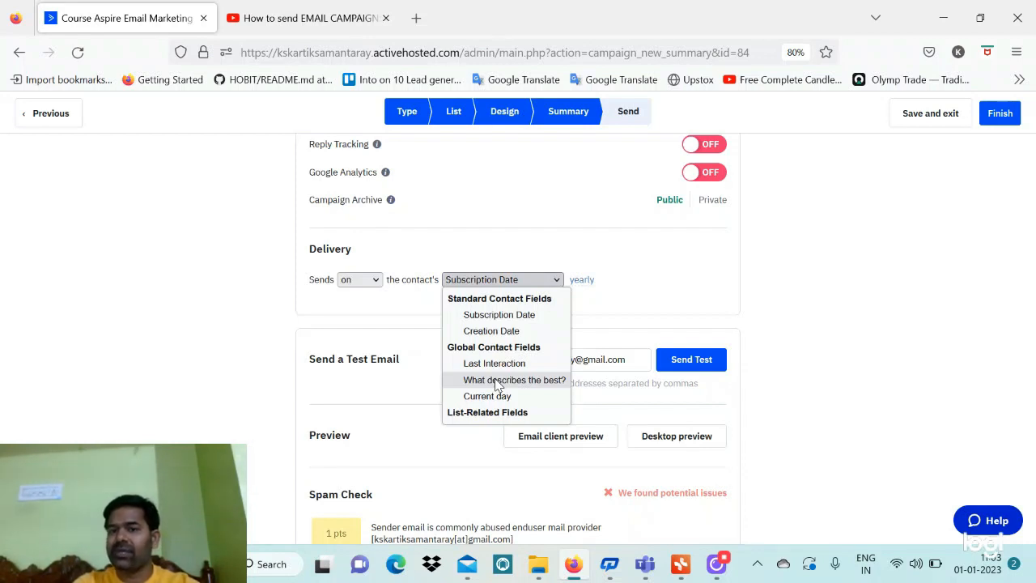
pyautogui.click(368, 280)
pyautogui.click(371, 280)
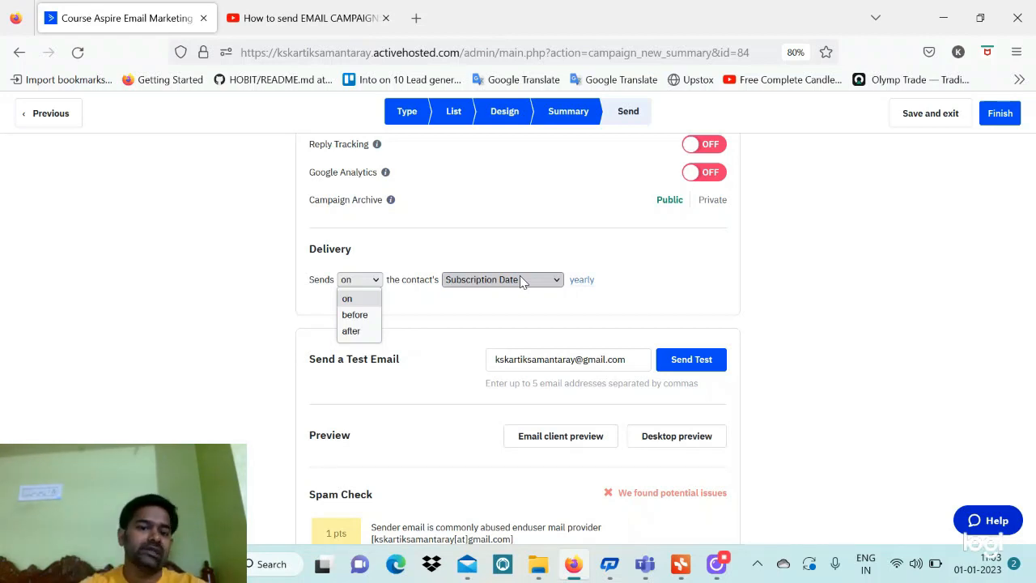
# Finish and save Example-5 from its summary
pyautogui.scroll(-3, 456, 314)
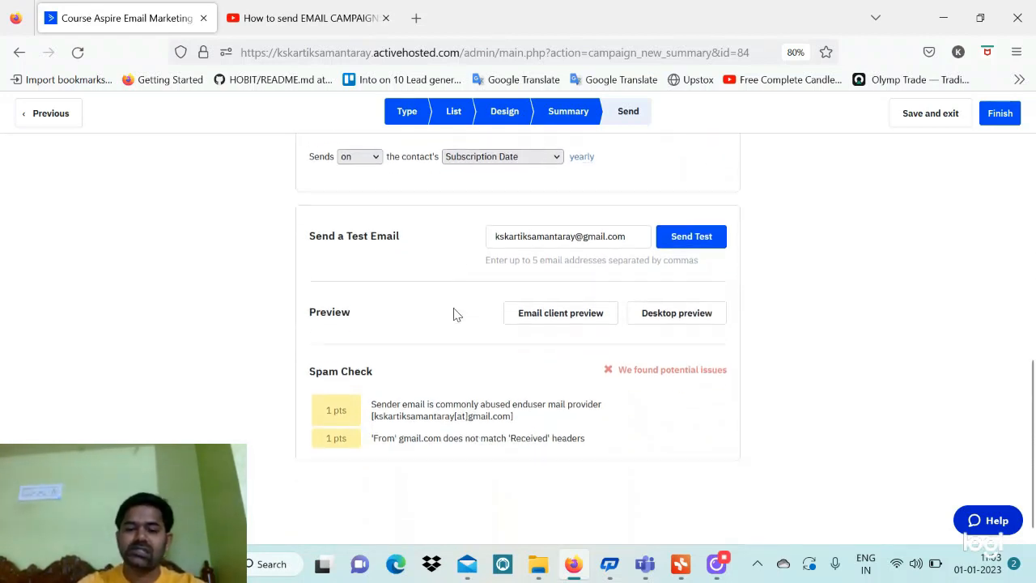
pyautogui.scroll(-1, 457, 315)
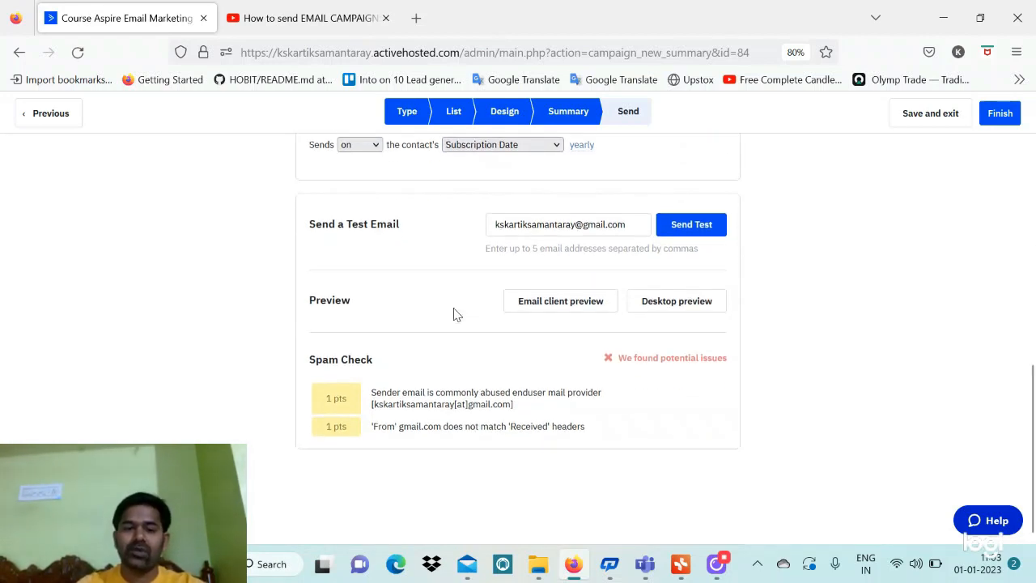
pyautogui.click(999, 113)
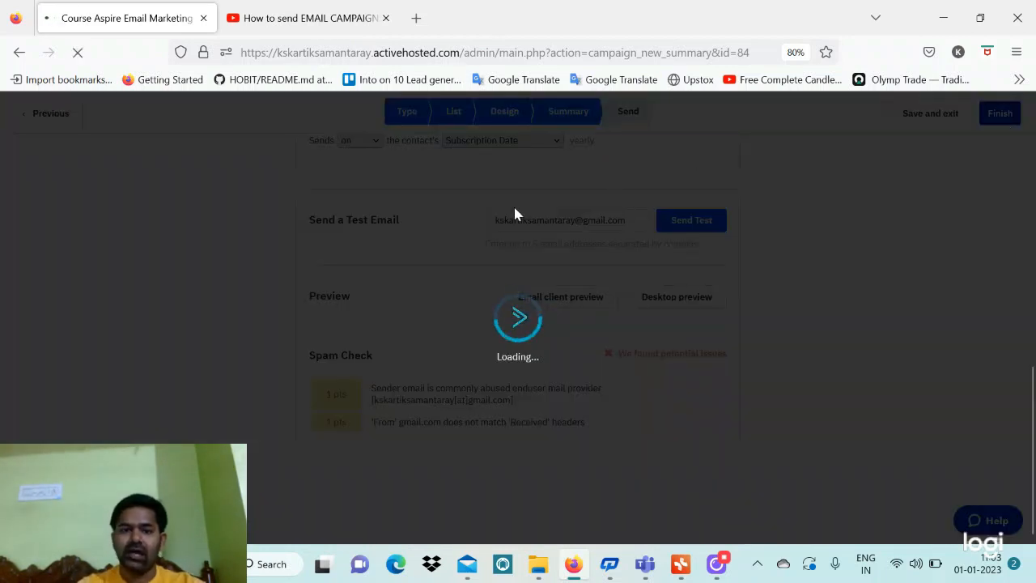